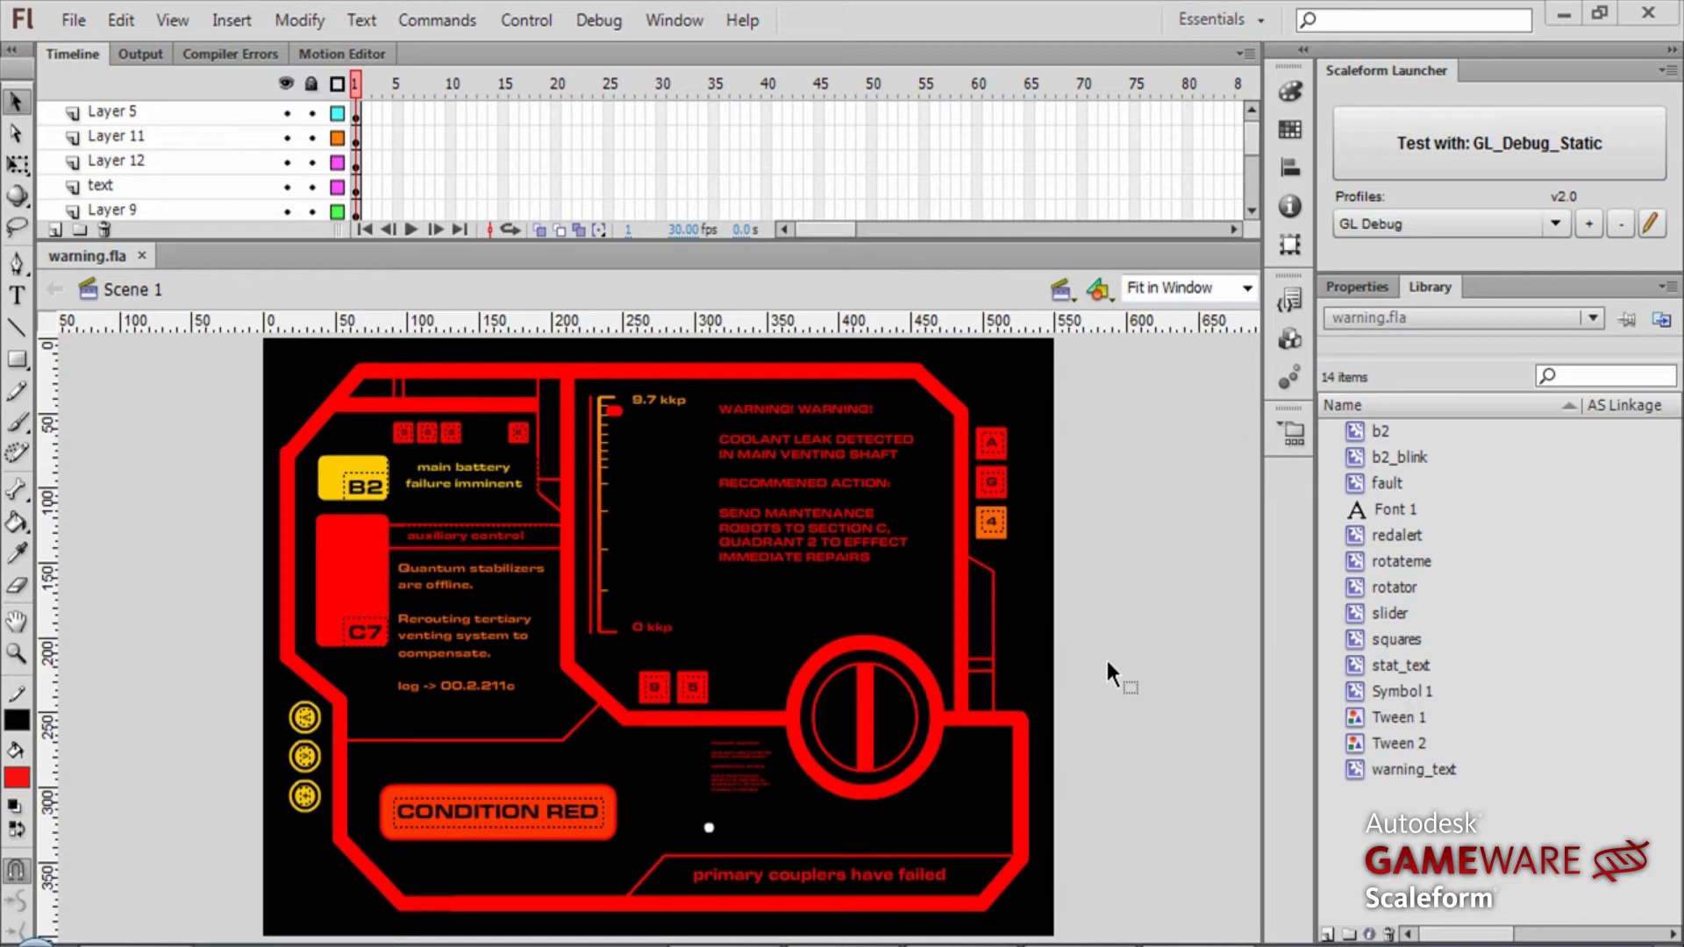
Step: Switch to Flash and inspect the red border artwork and the round dial in warning.fla by selecting each one
click(864, 718)
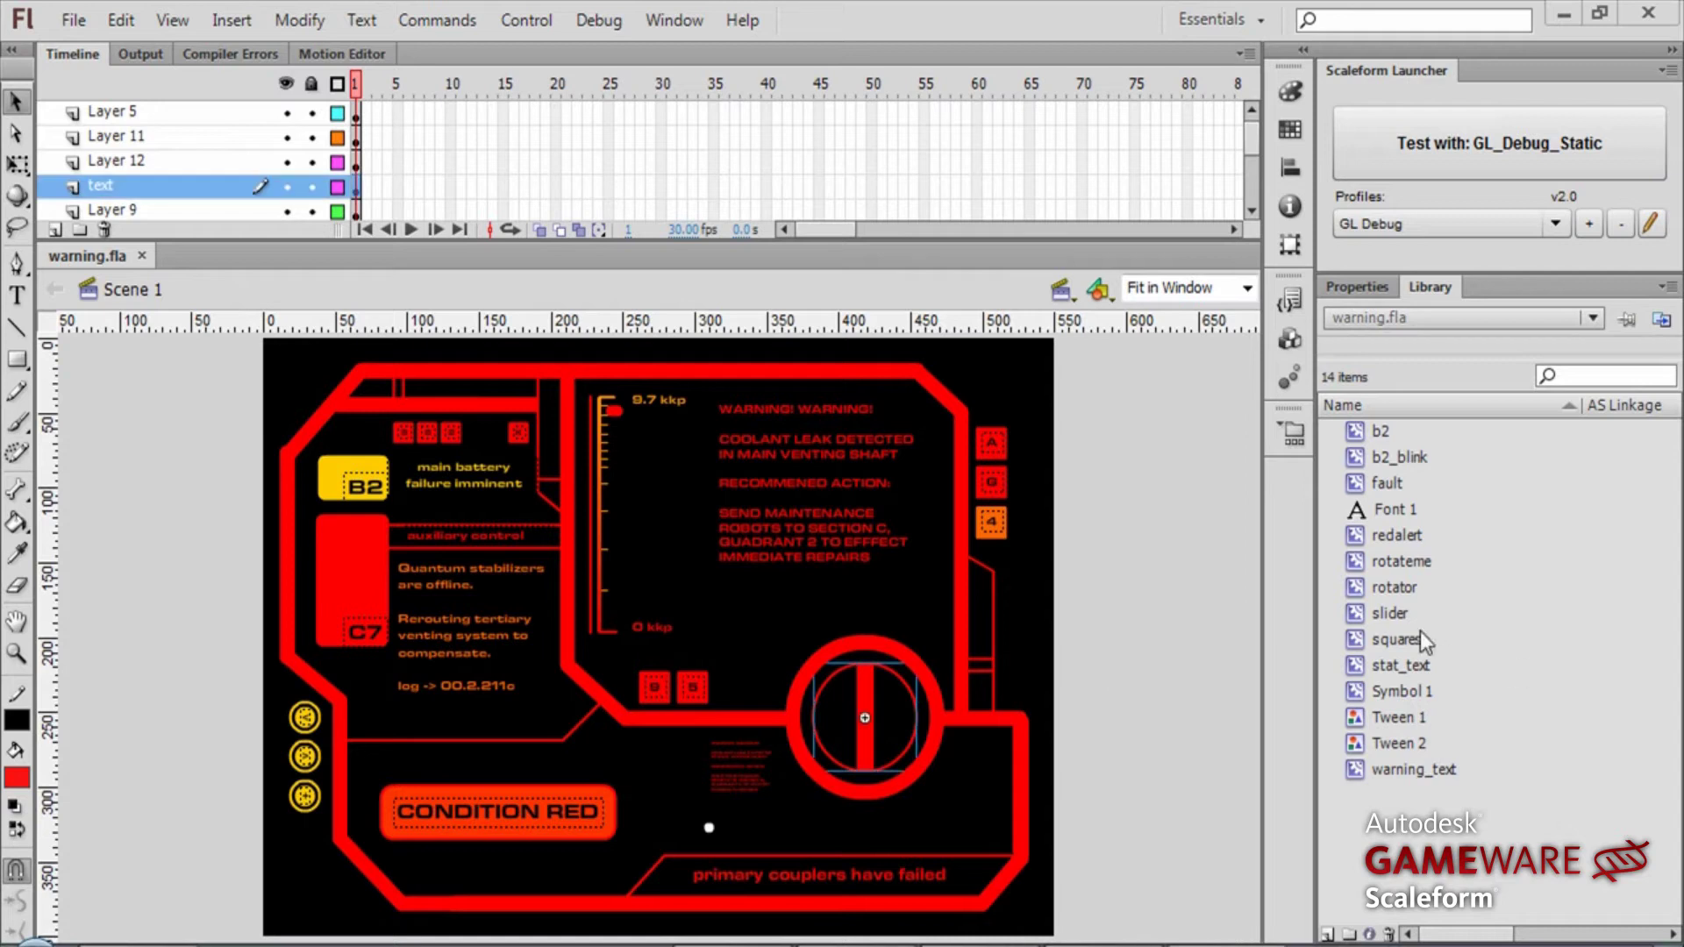
click(1136, 479)
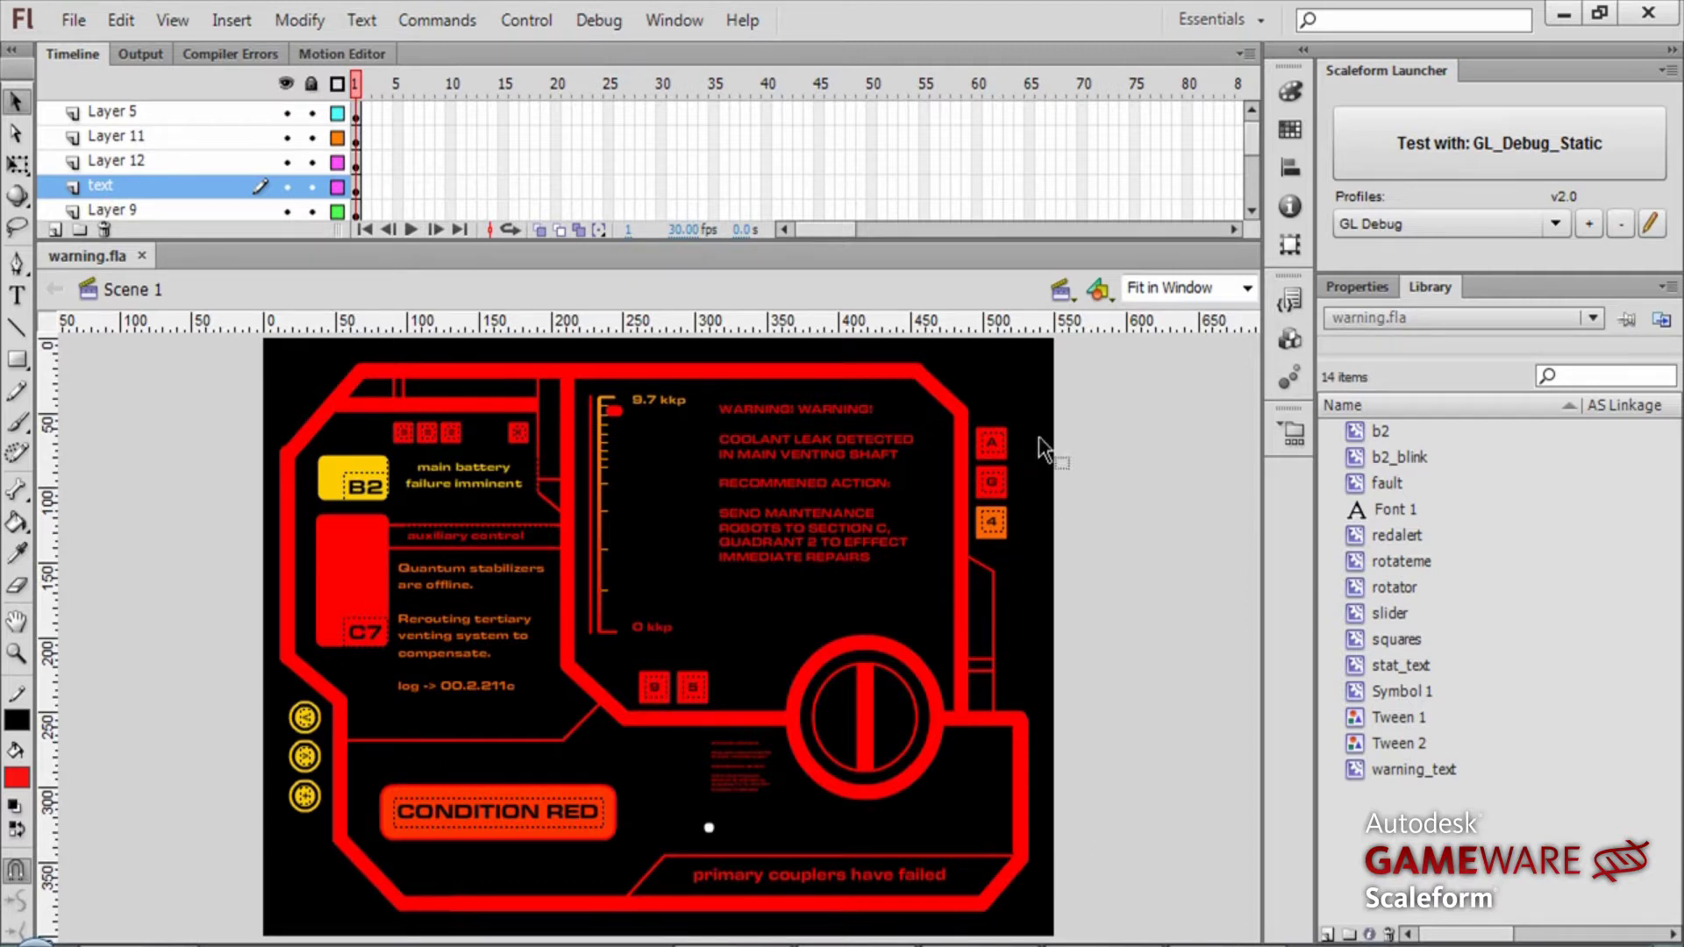
click(542, 372)
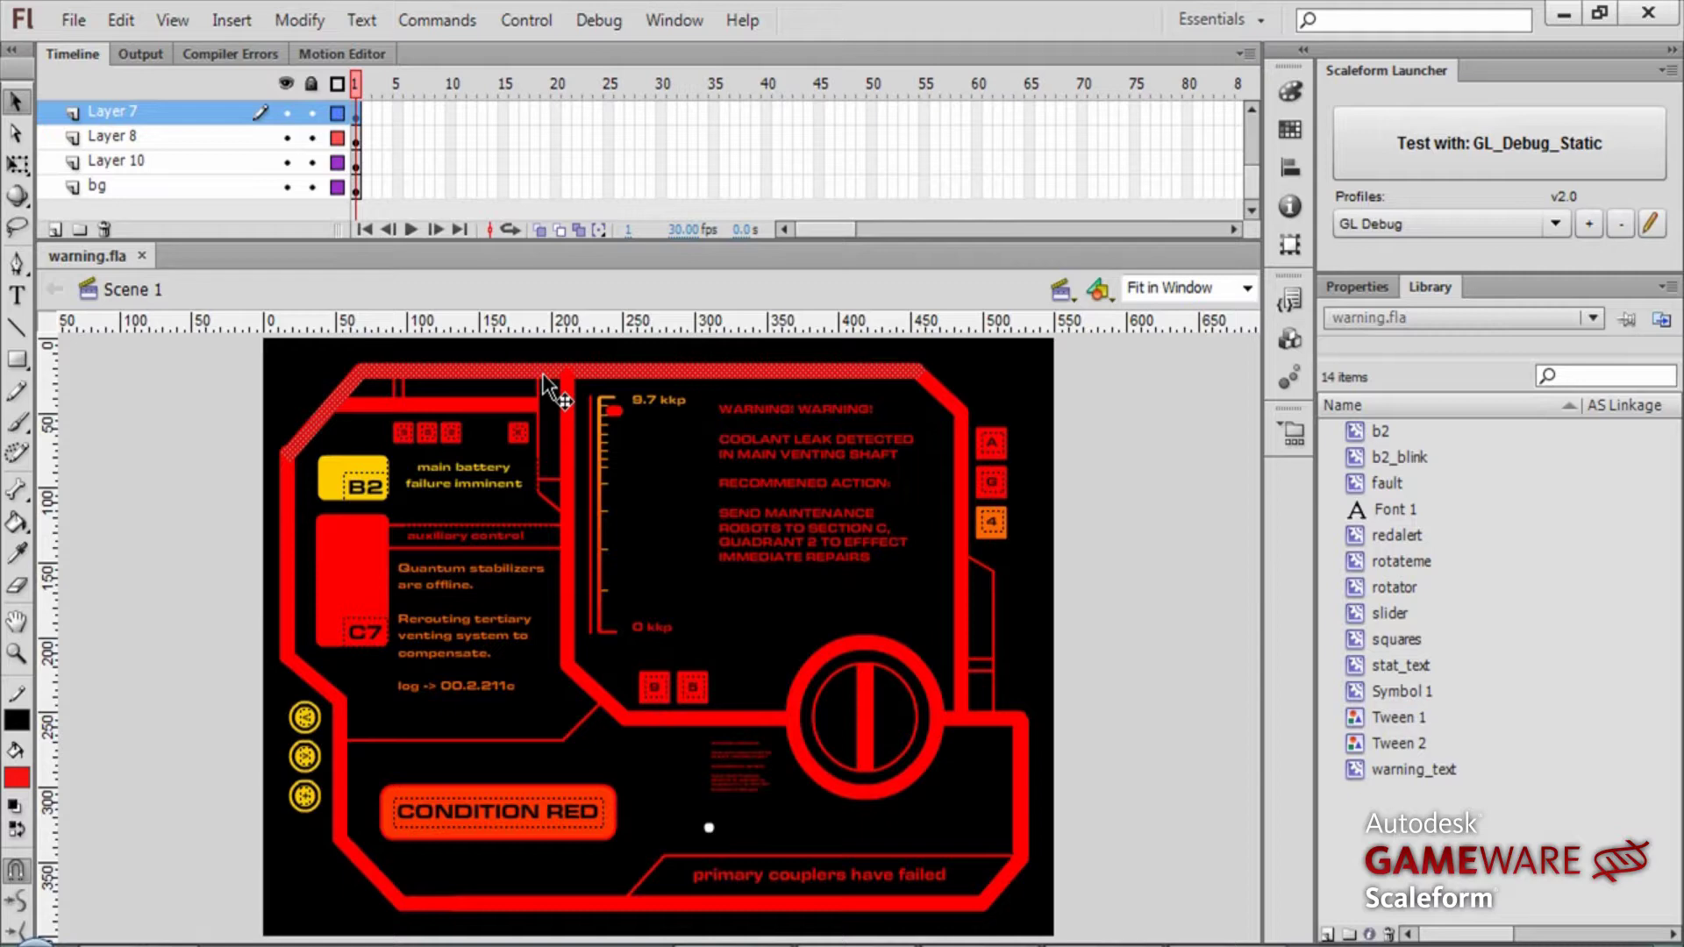
click(816, 531)
click(864, 730)
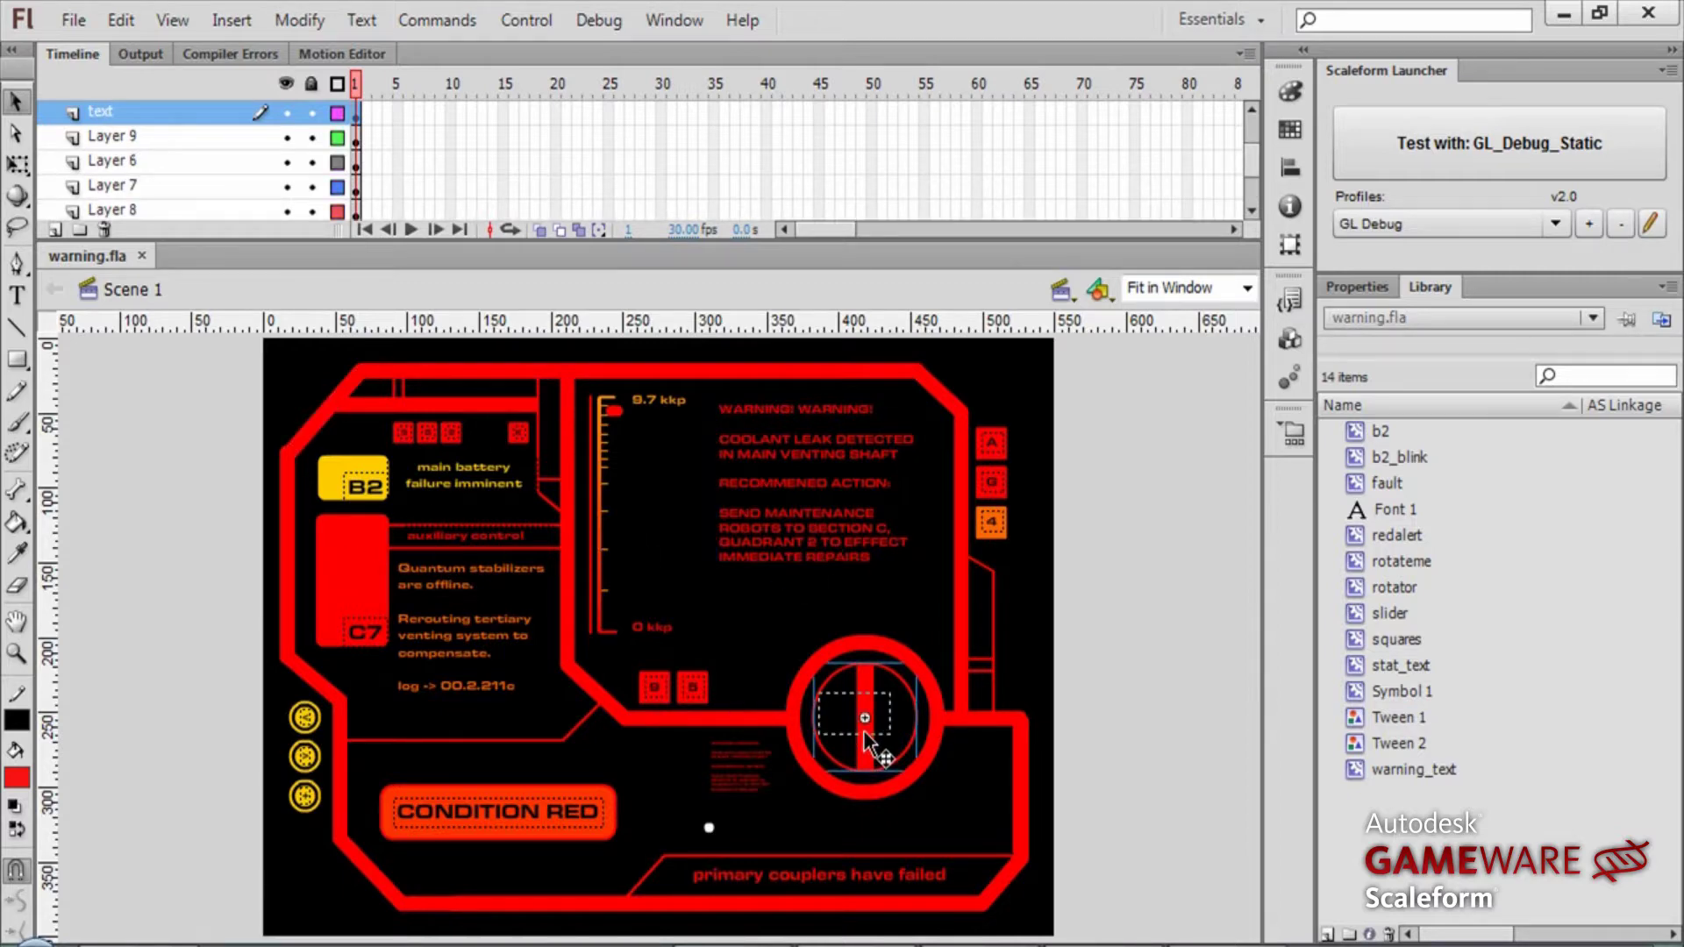
Step: Open the rotateme dial symbol, preview its rotation up to frame 11, and return to Scene 1
double_click(863, 730)
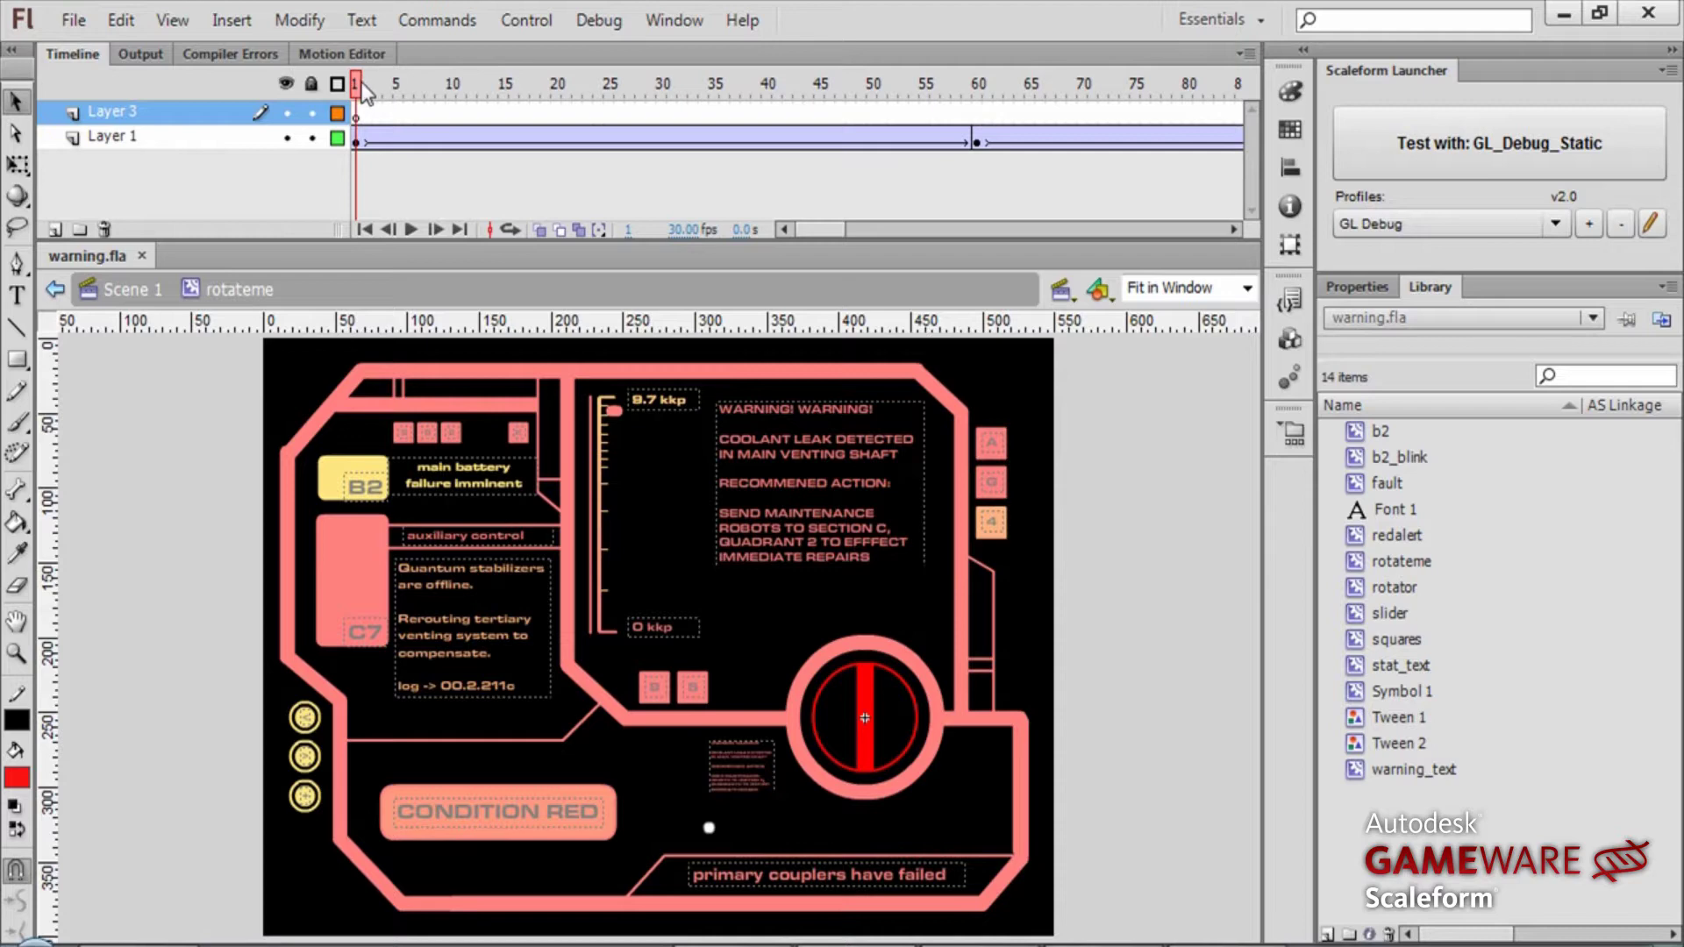
drag(364, 88, 461, 88)
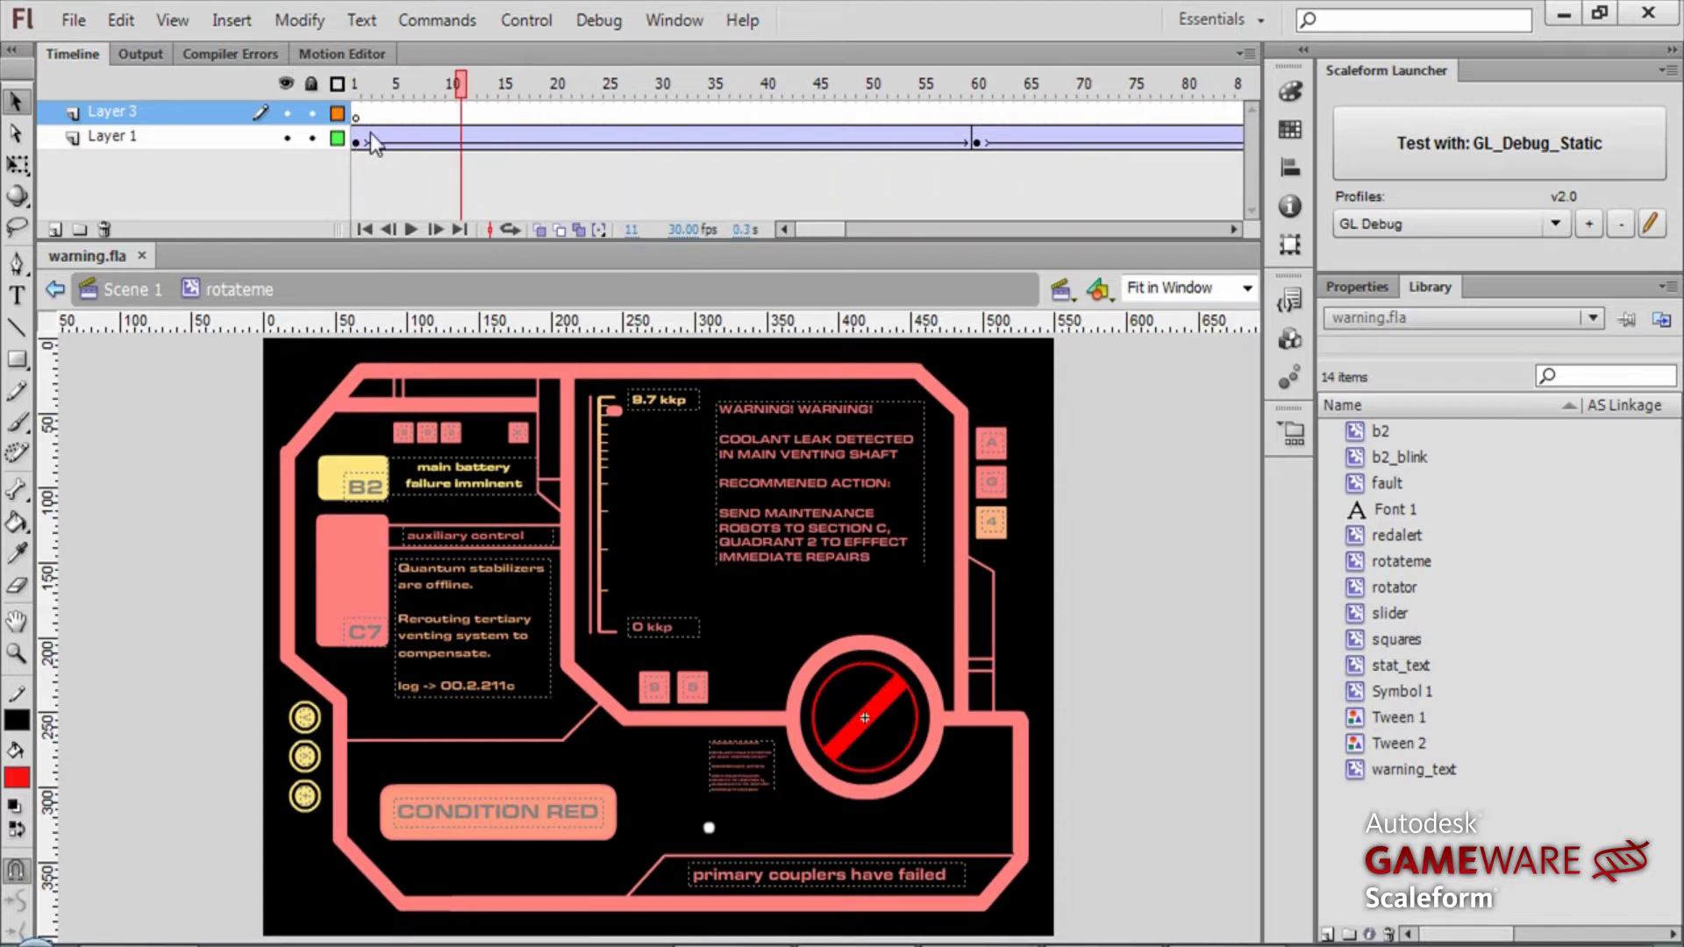
click(373, 142)
click(131, 290)
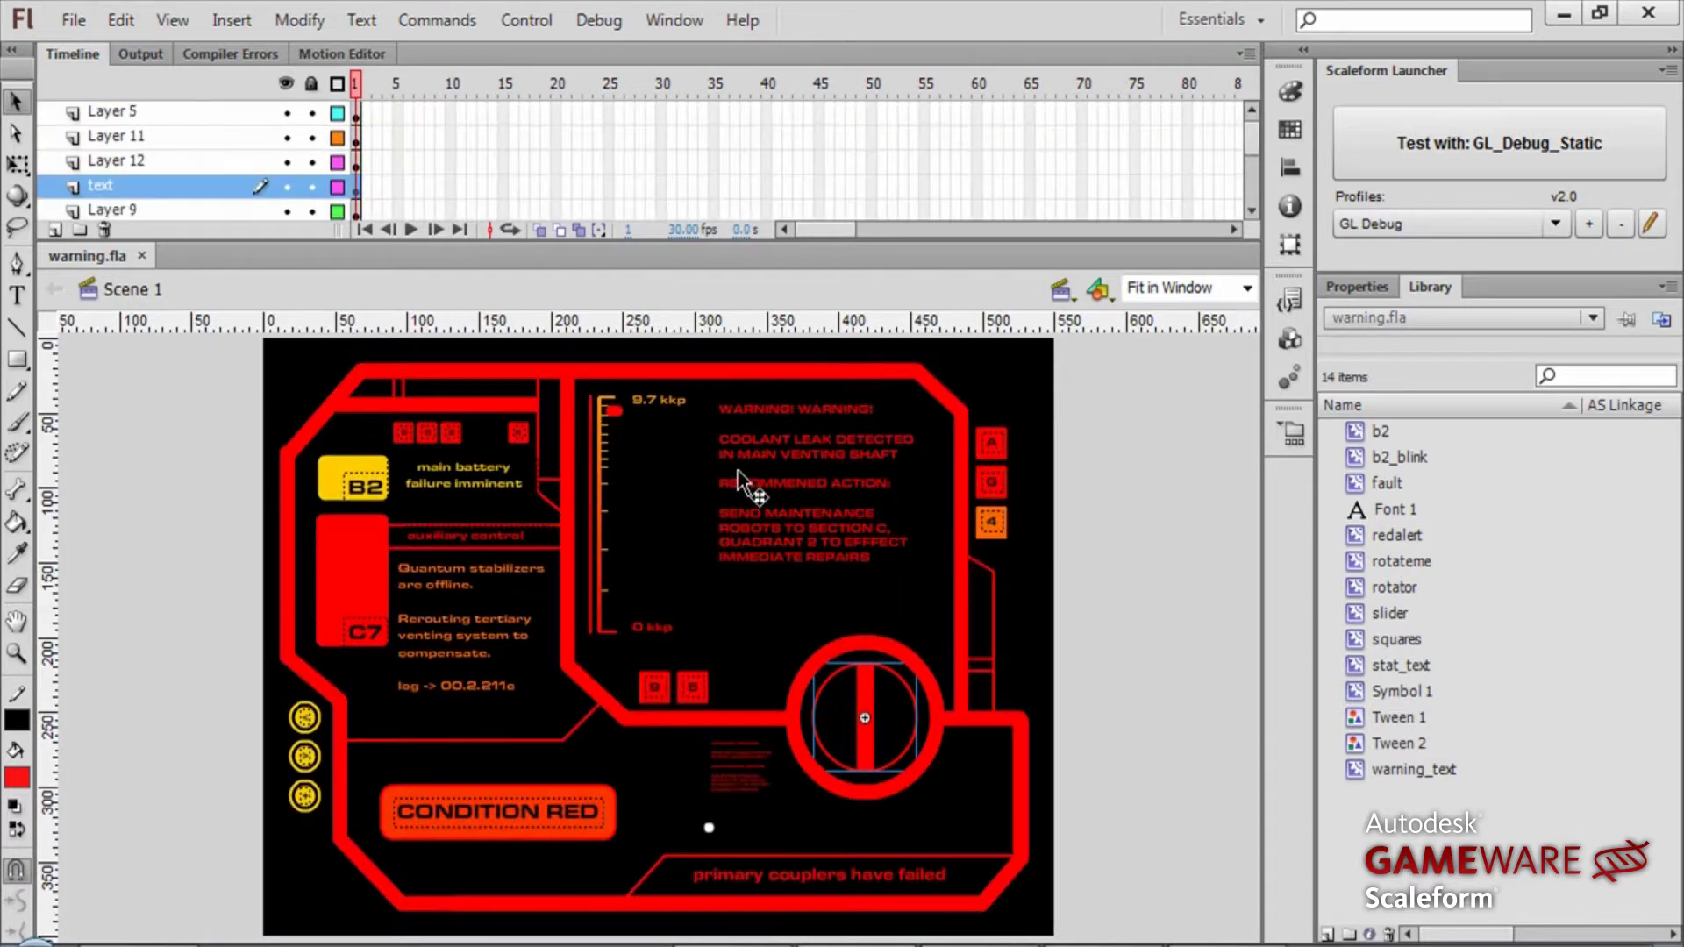
Step: Preview the scrolling animation inside the warning_text symbol, and test the movie from Scene 1 with GL_Debug_Static
click(807, 462)
double_click(807, 463)
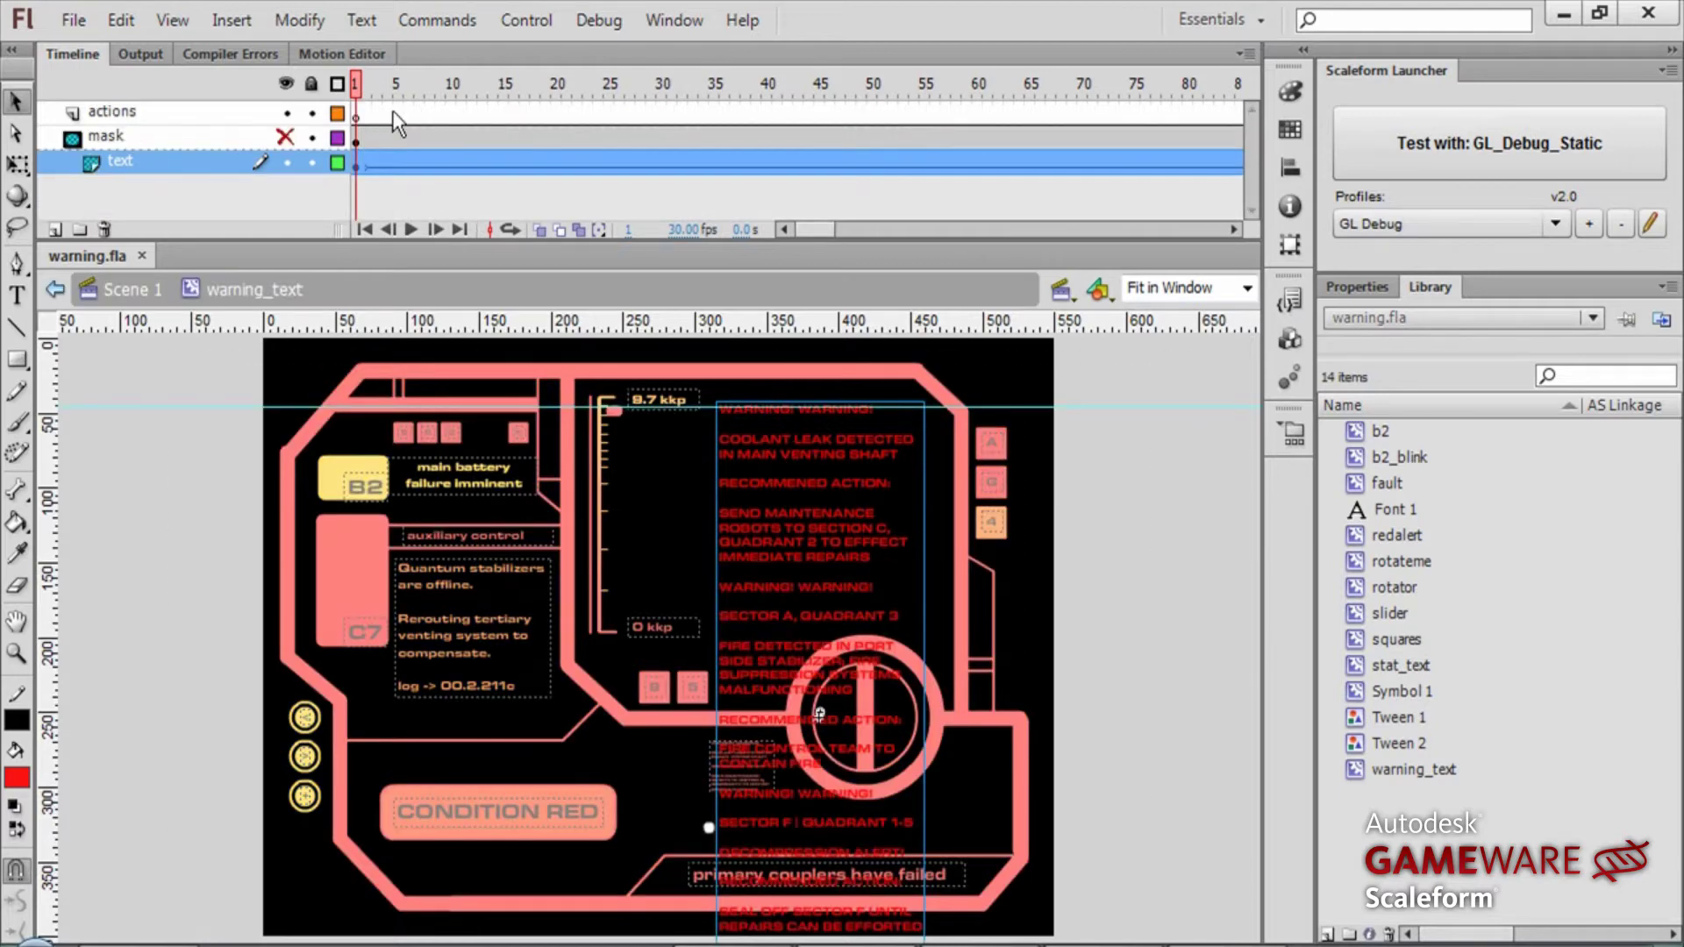
drag(359, 93, 35, 288)
click(125, 295)
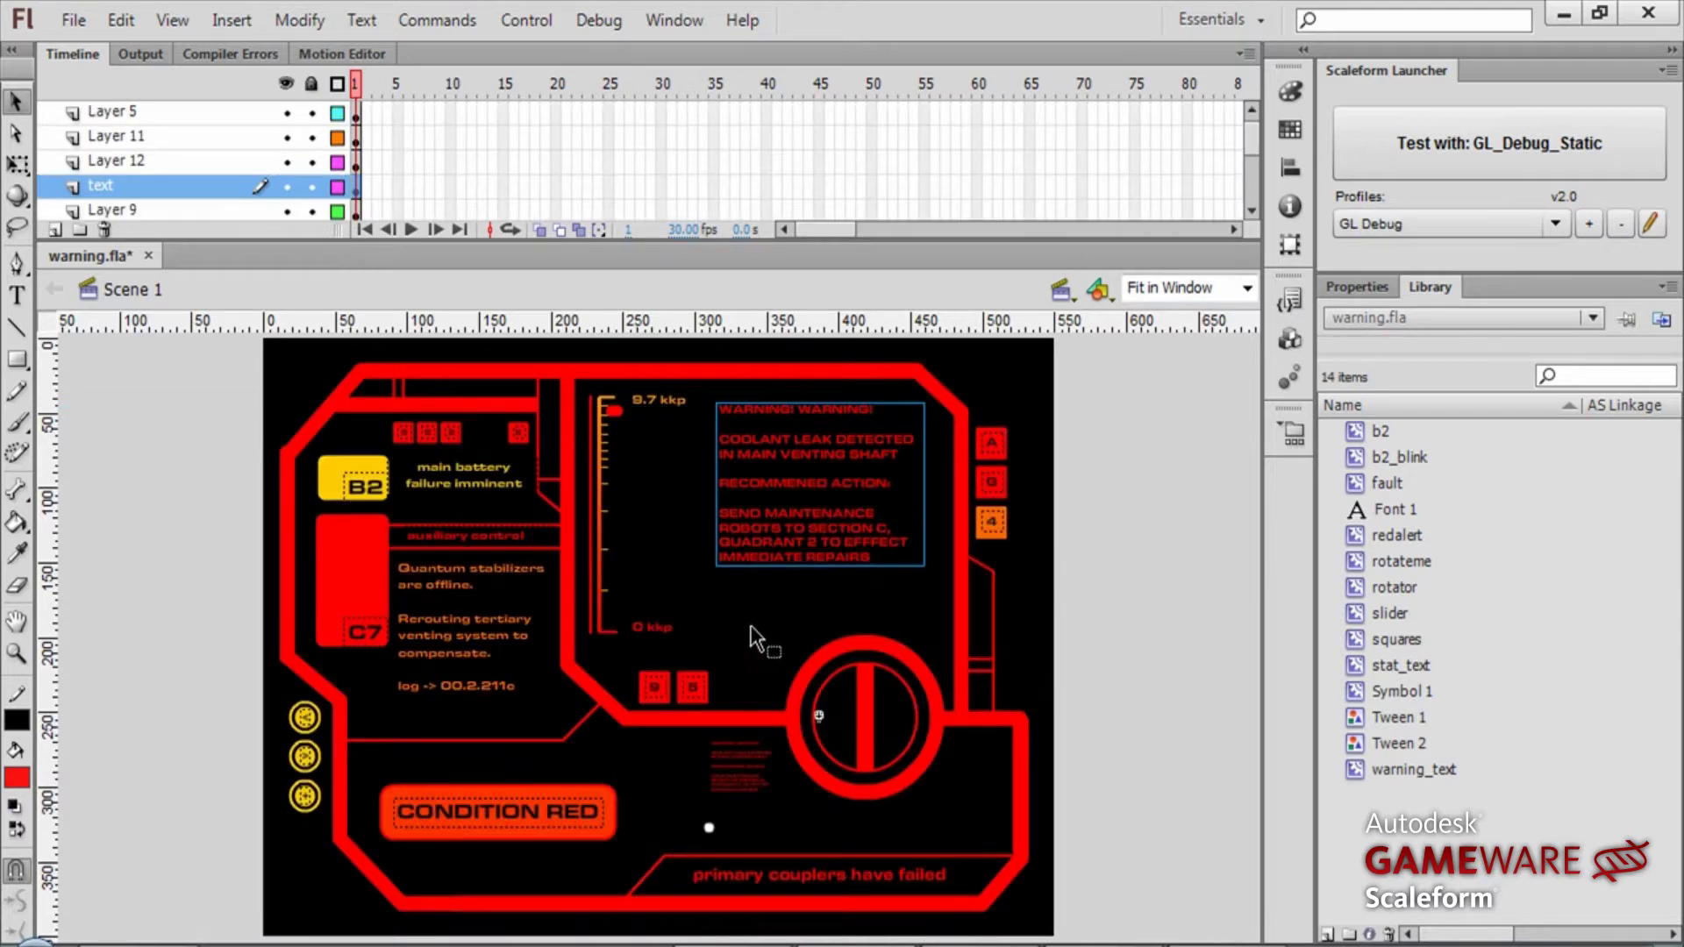
click(1570, 143)
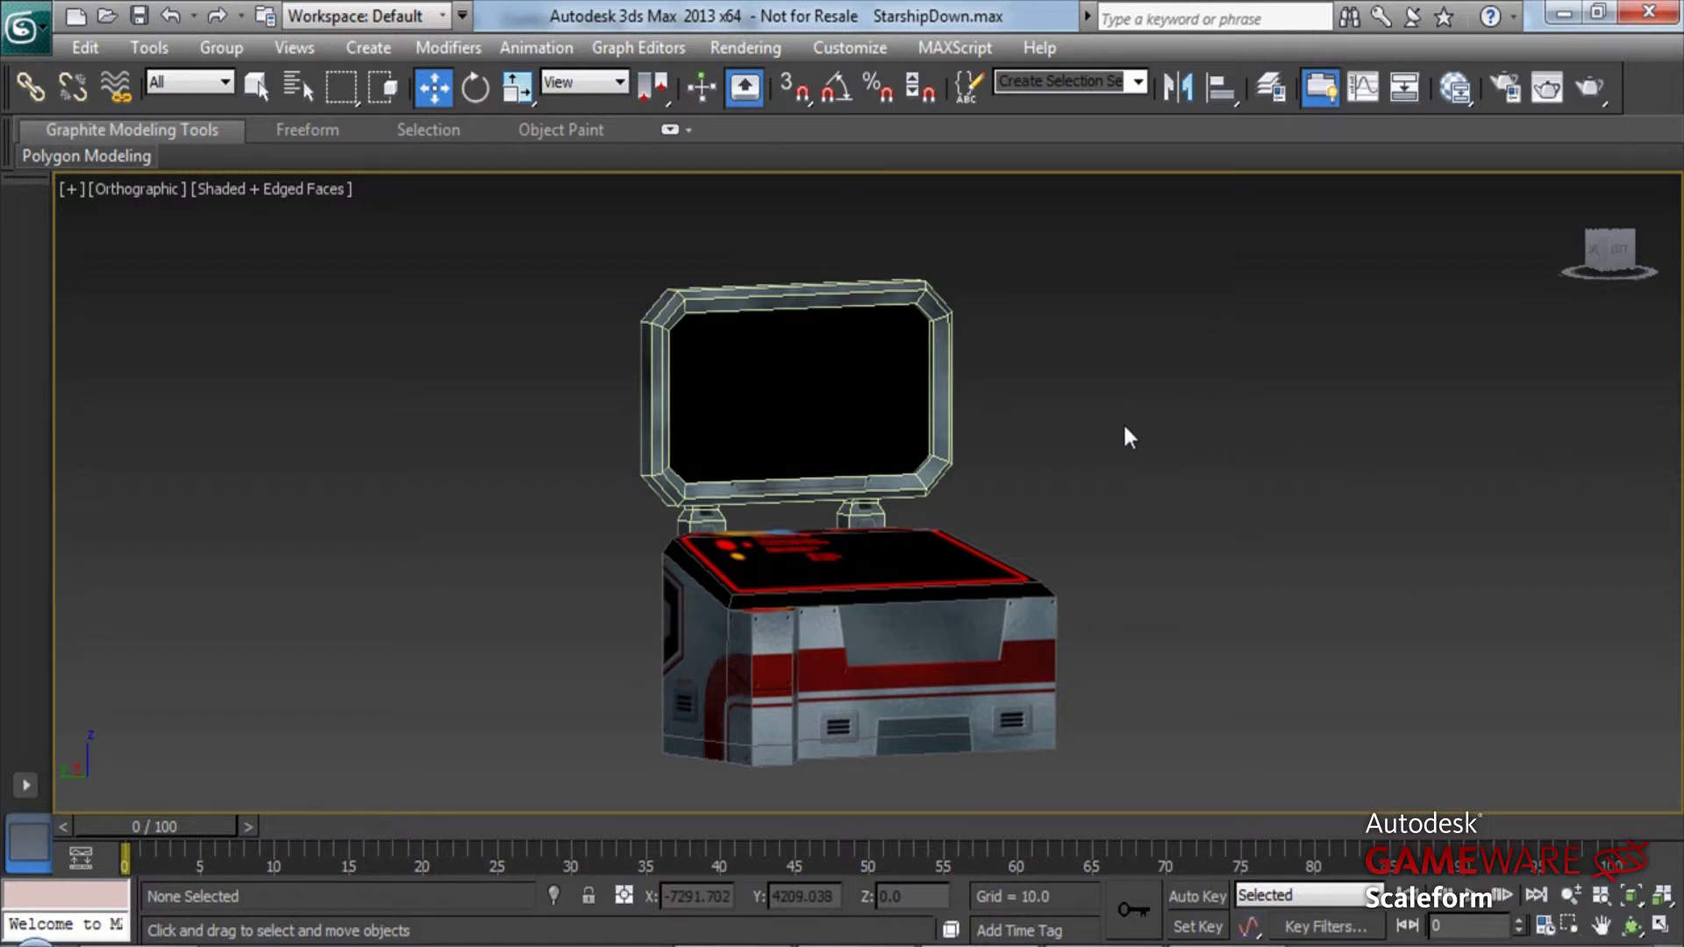
Step: Switch to 3ds Max and select the screen mesh of the monitor above the console in StarshipDown.max
click(840, 364)
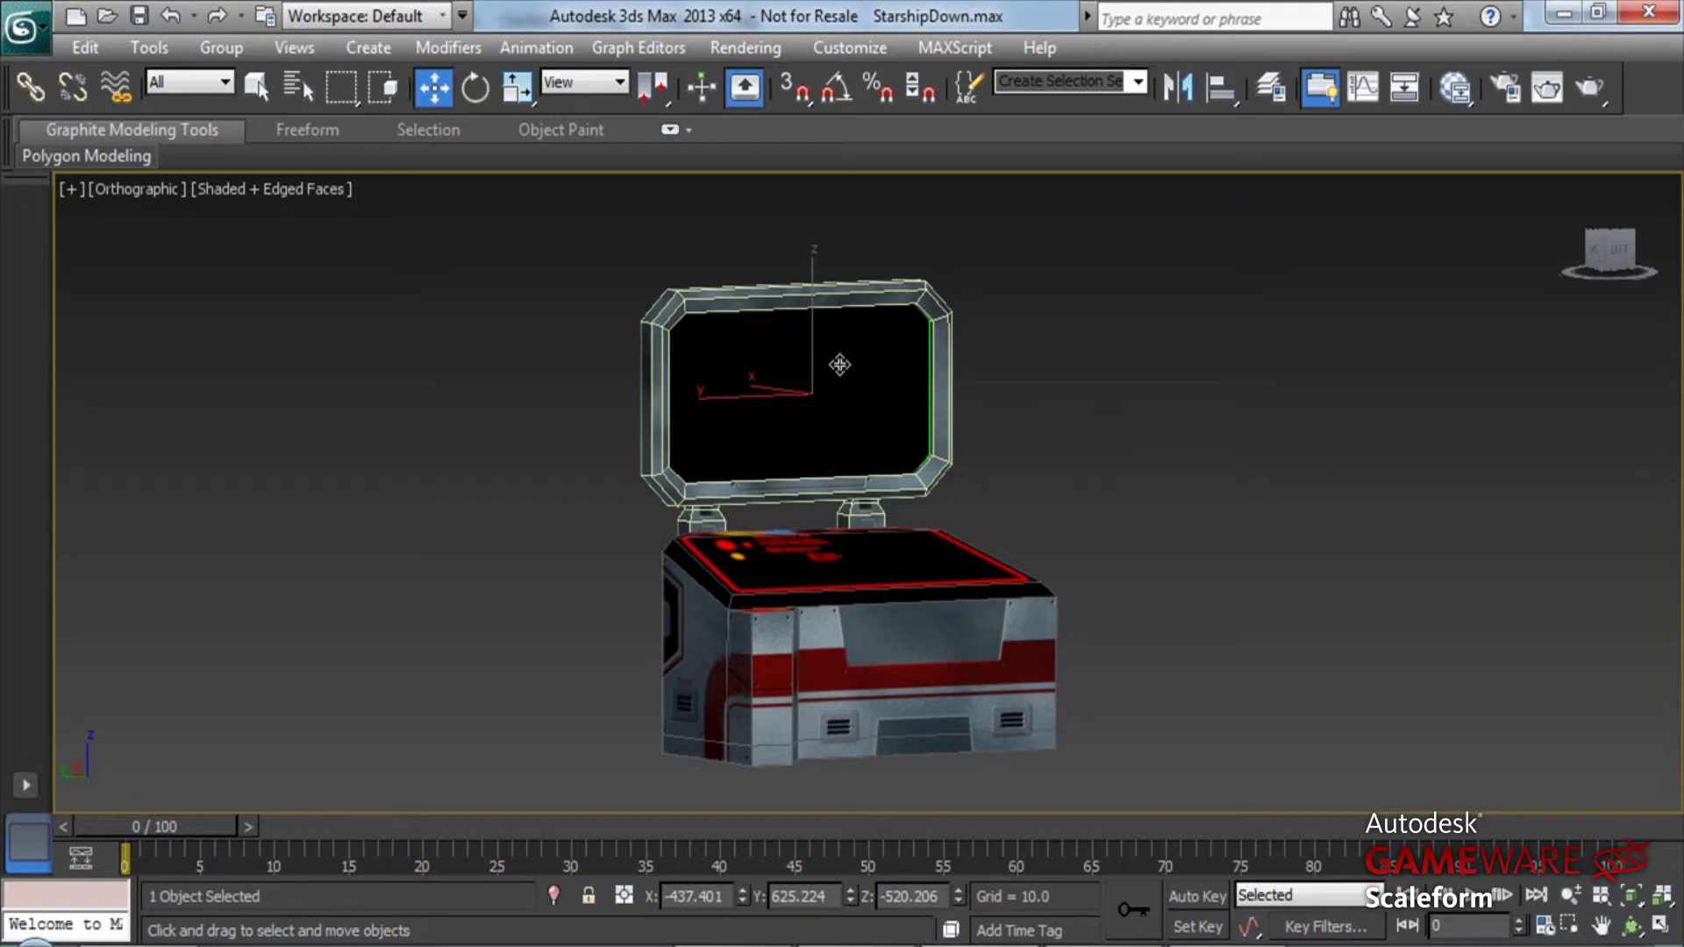
key(q)
key(ctrl+e)
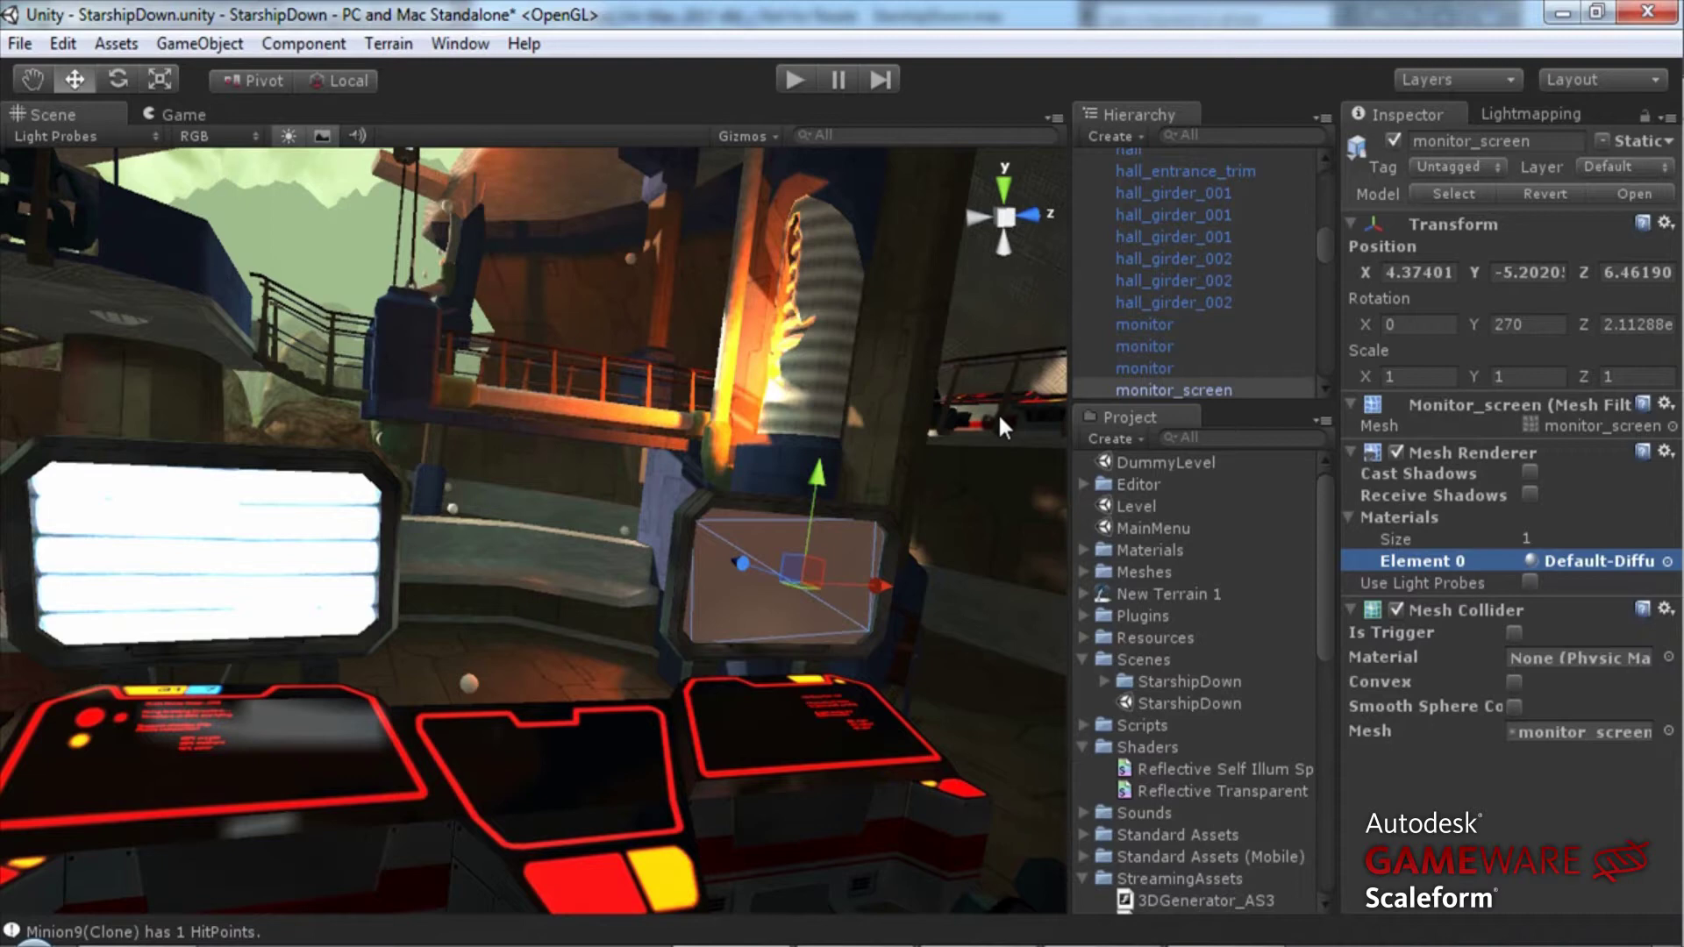
Step: Switch to Unity and attach the MyRTT script from the Scaleform scripts folder to the monitor_screen object
alt+drag(955, 445, 608, 567)
scroll(586, 556, up, 3)
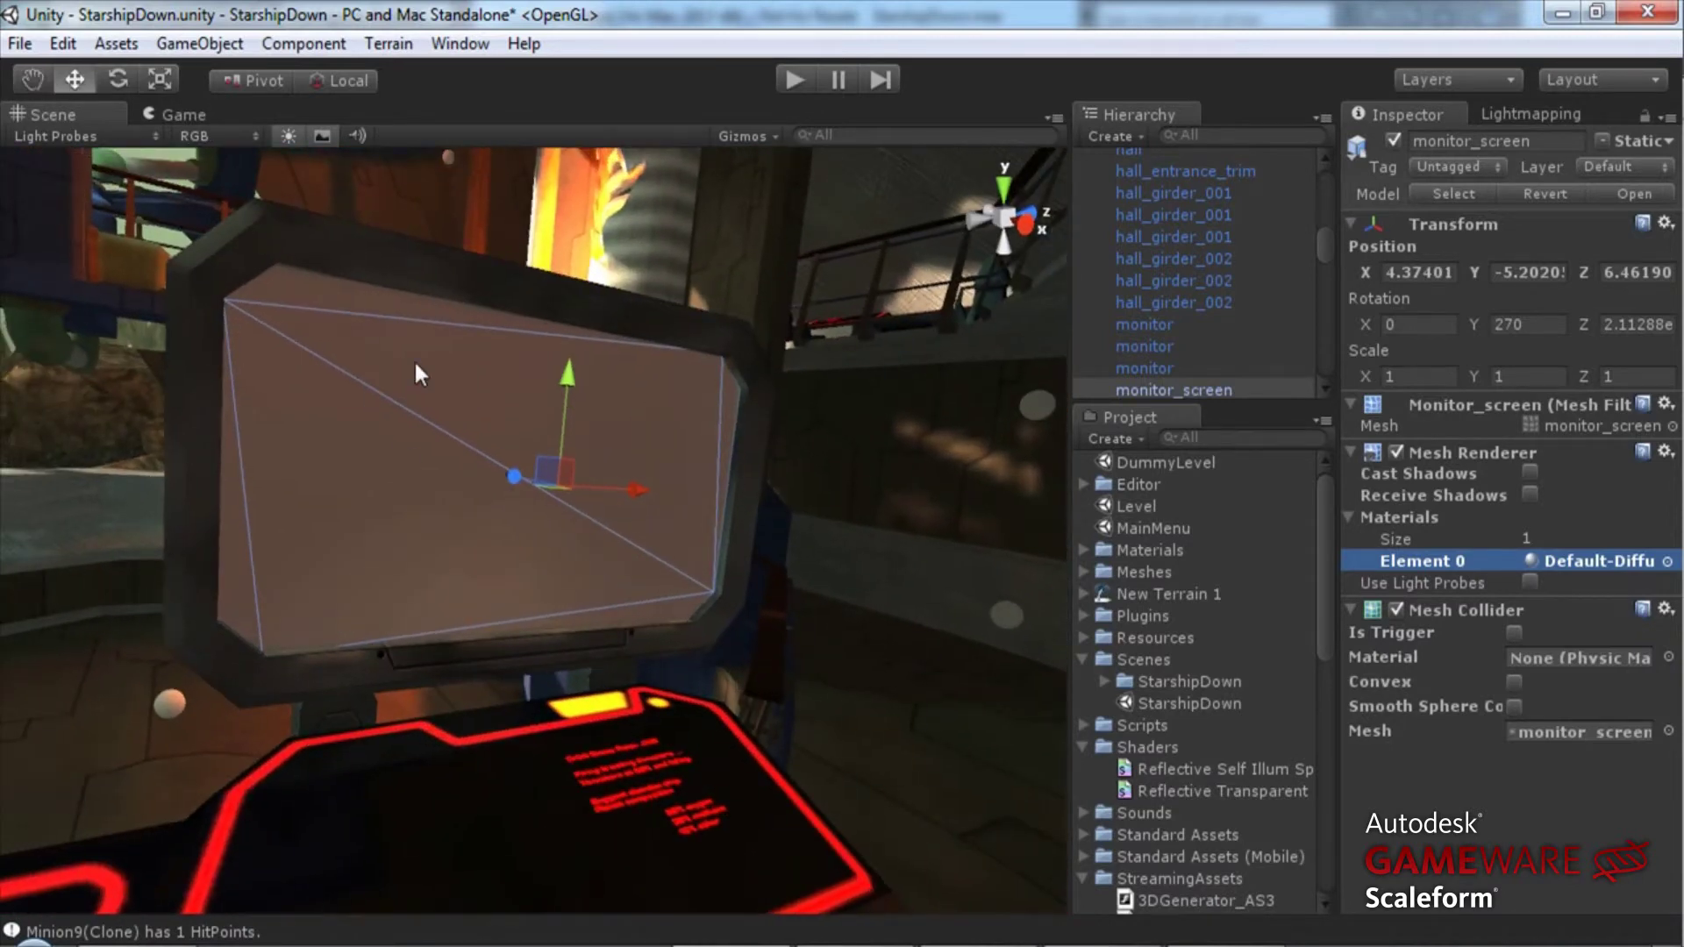
alt+drag(576, 558, 769, 652)
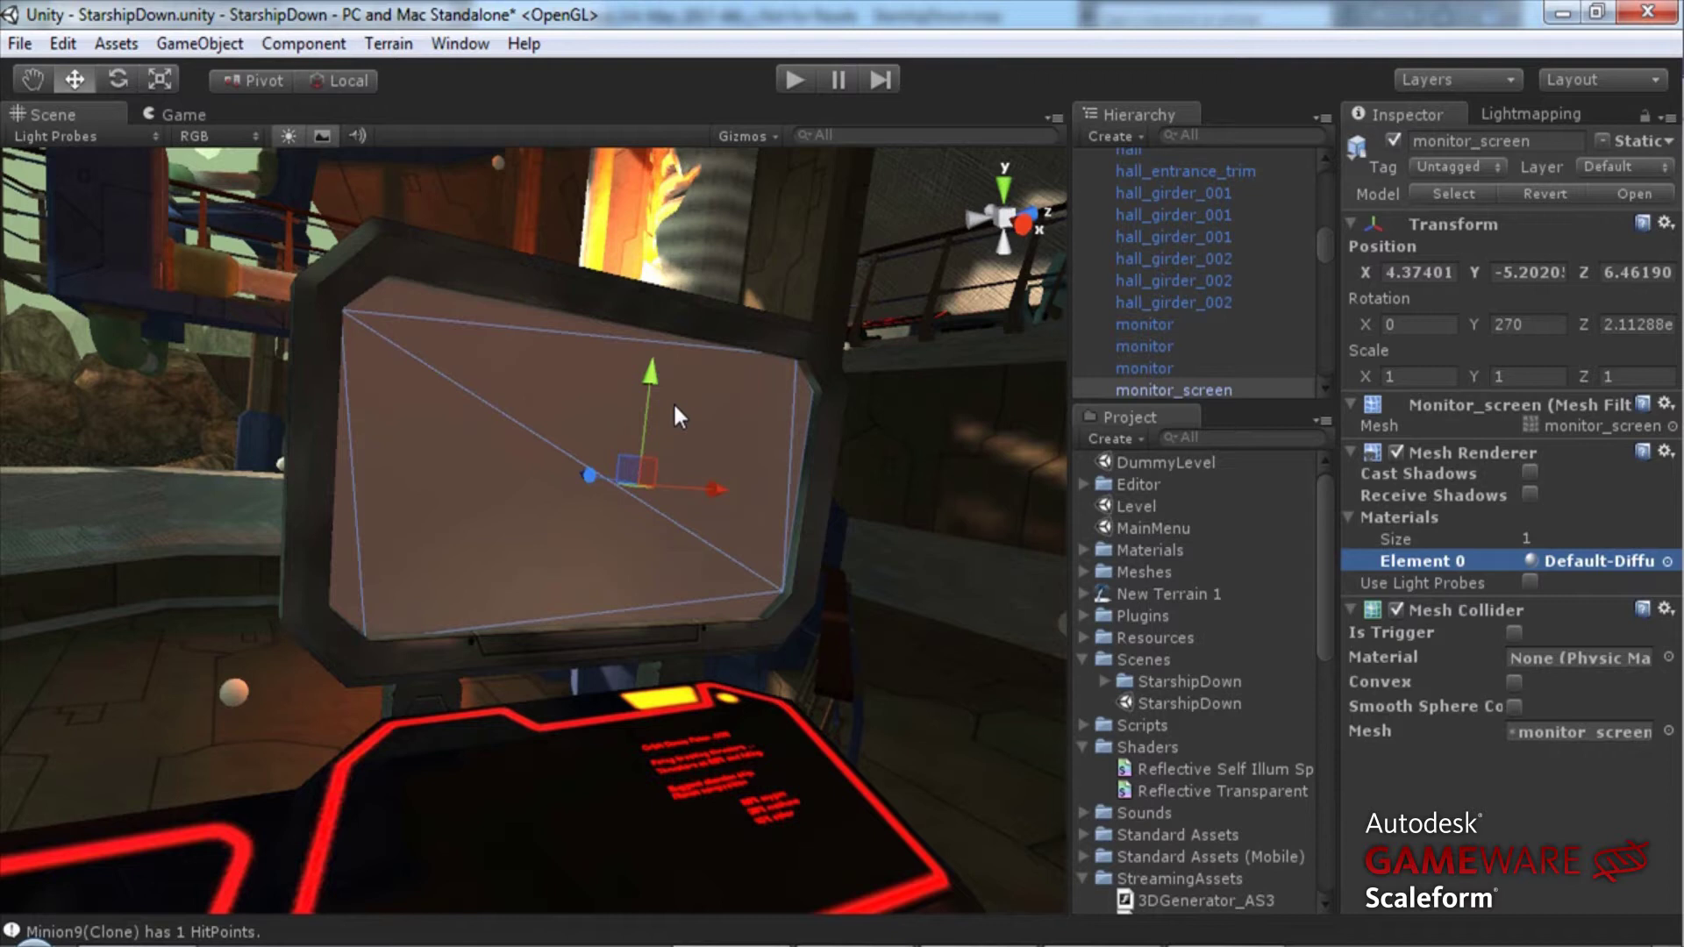
click(1082, 725)
scroll(1141, 737, down, 3)
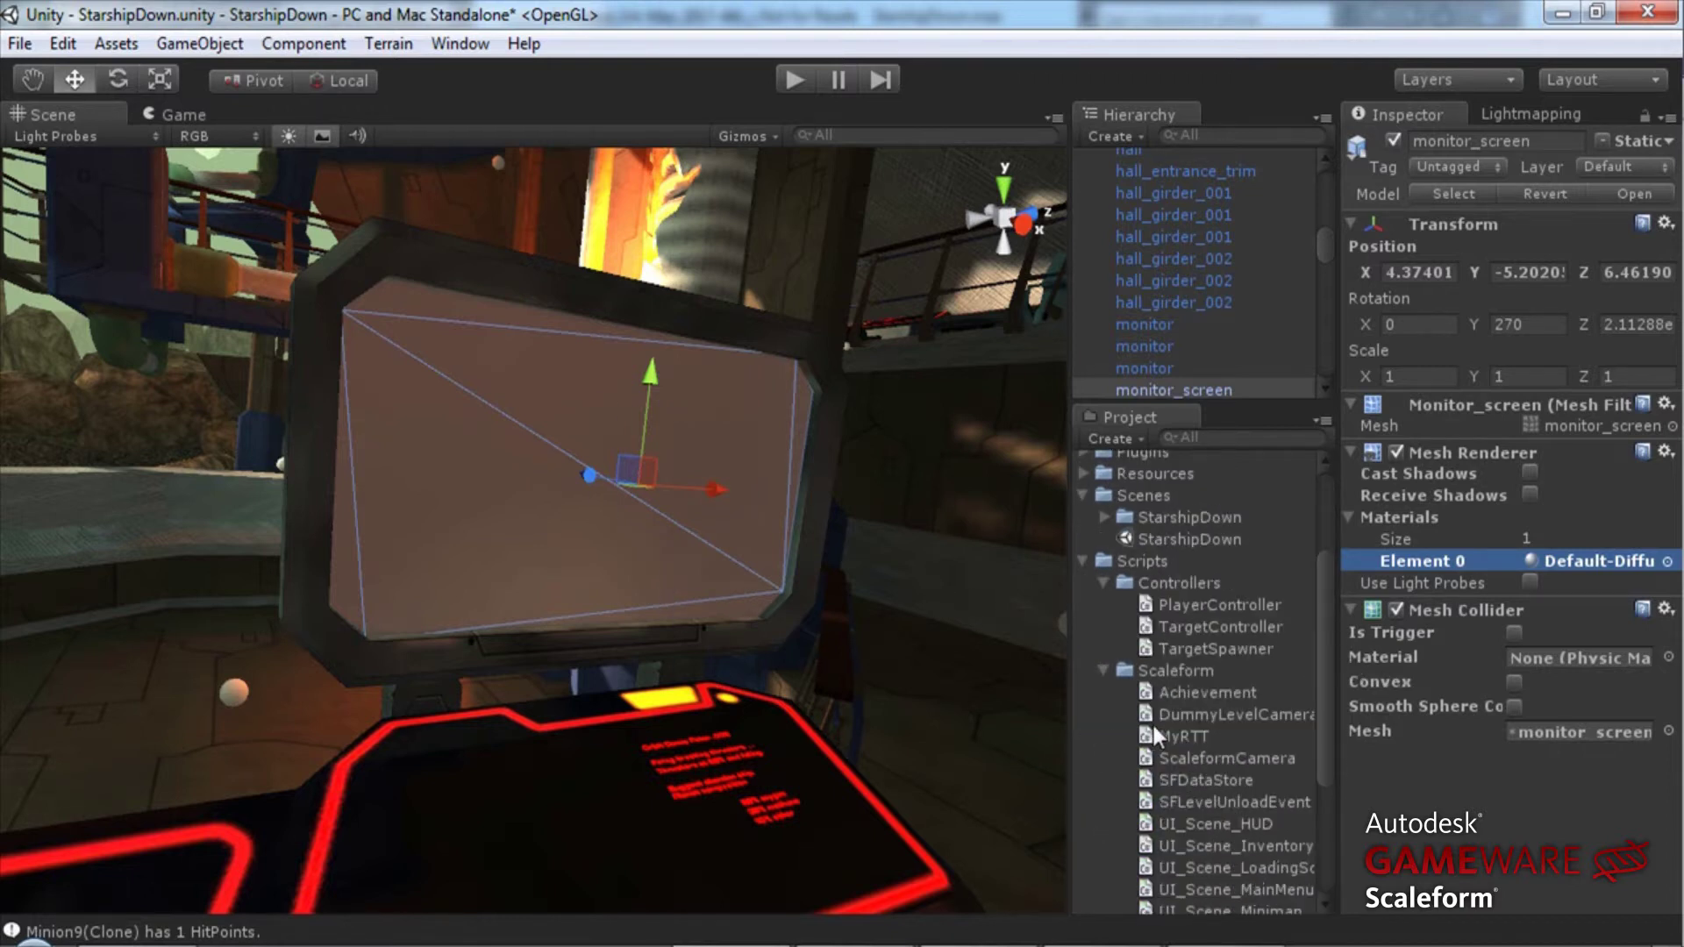
scroll(1167, 677, down, 3)
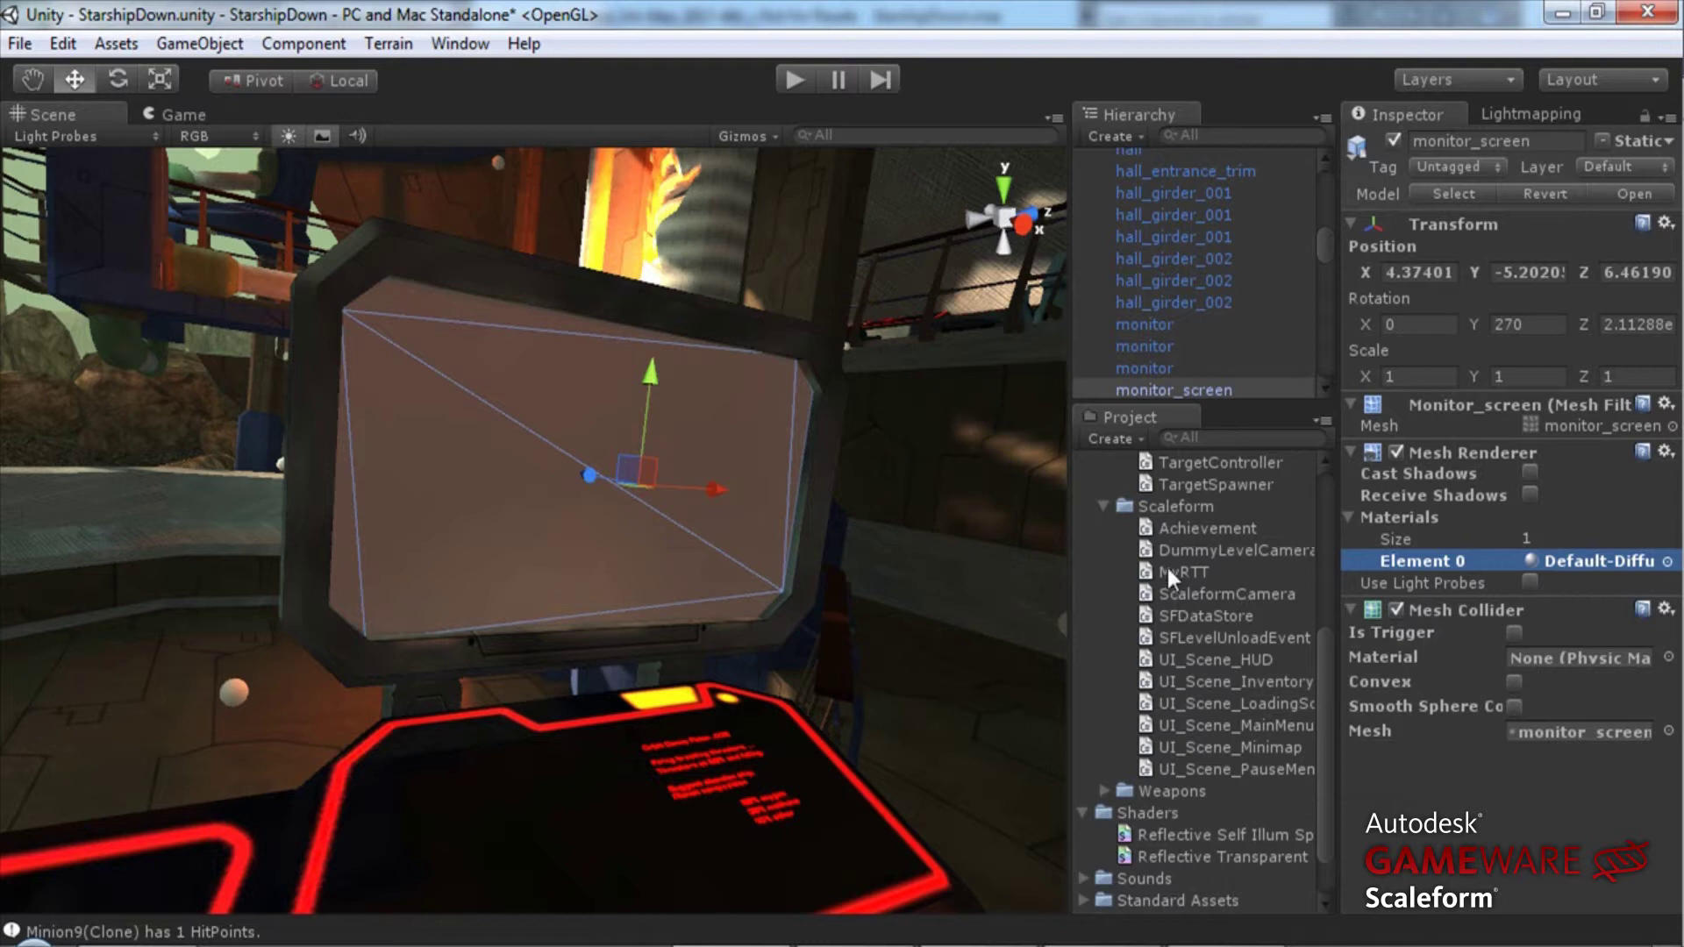
drag(1186, 571, 510, 479)
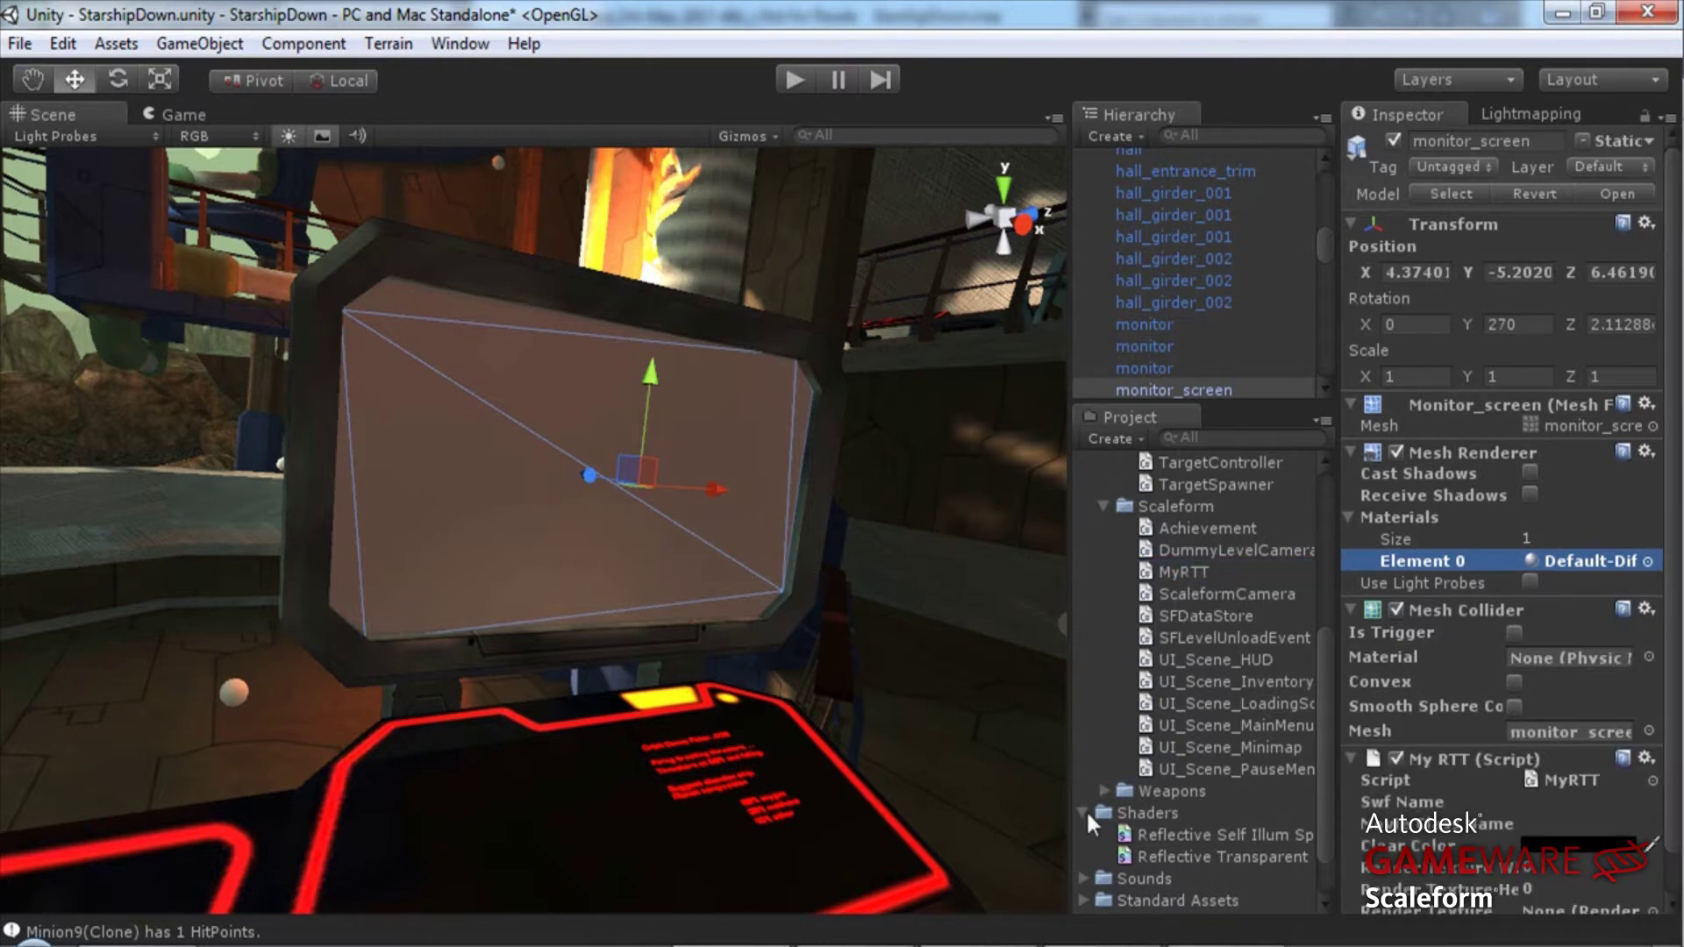
Step: Locate the warning movie in StreamingAssets and set the My RTT script's Swf Name to warning.swf
scroll(1518, 537, down, 1)
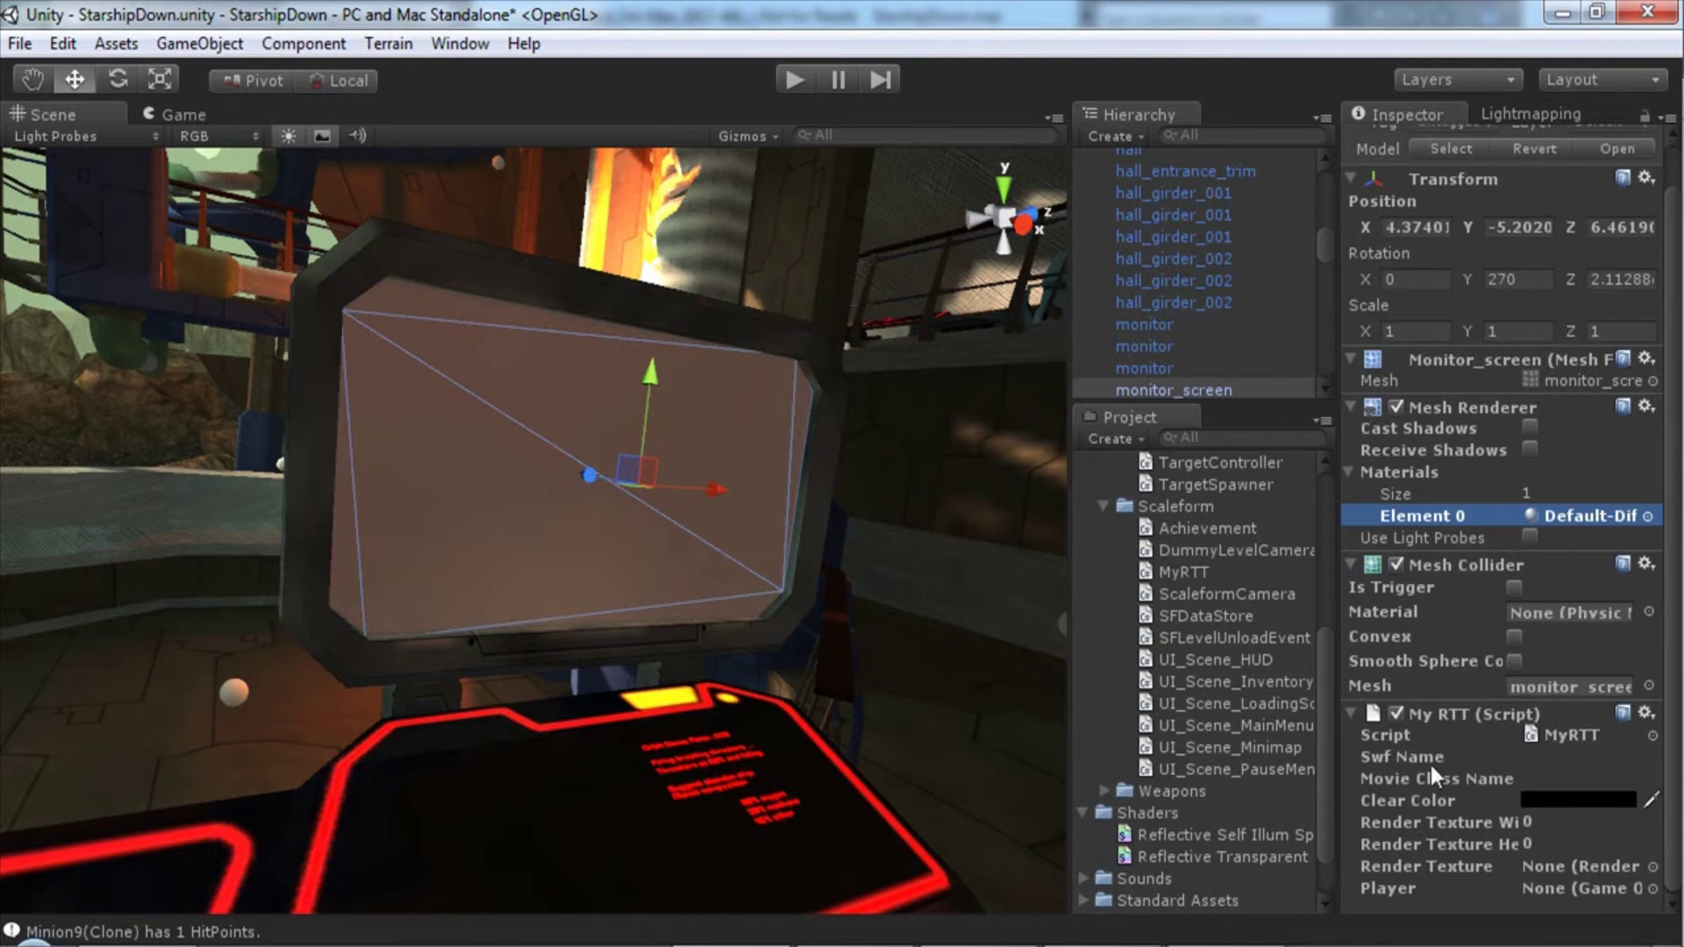
scroll(1324, 745, down, 3)
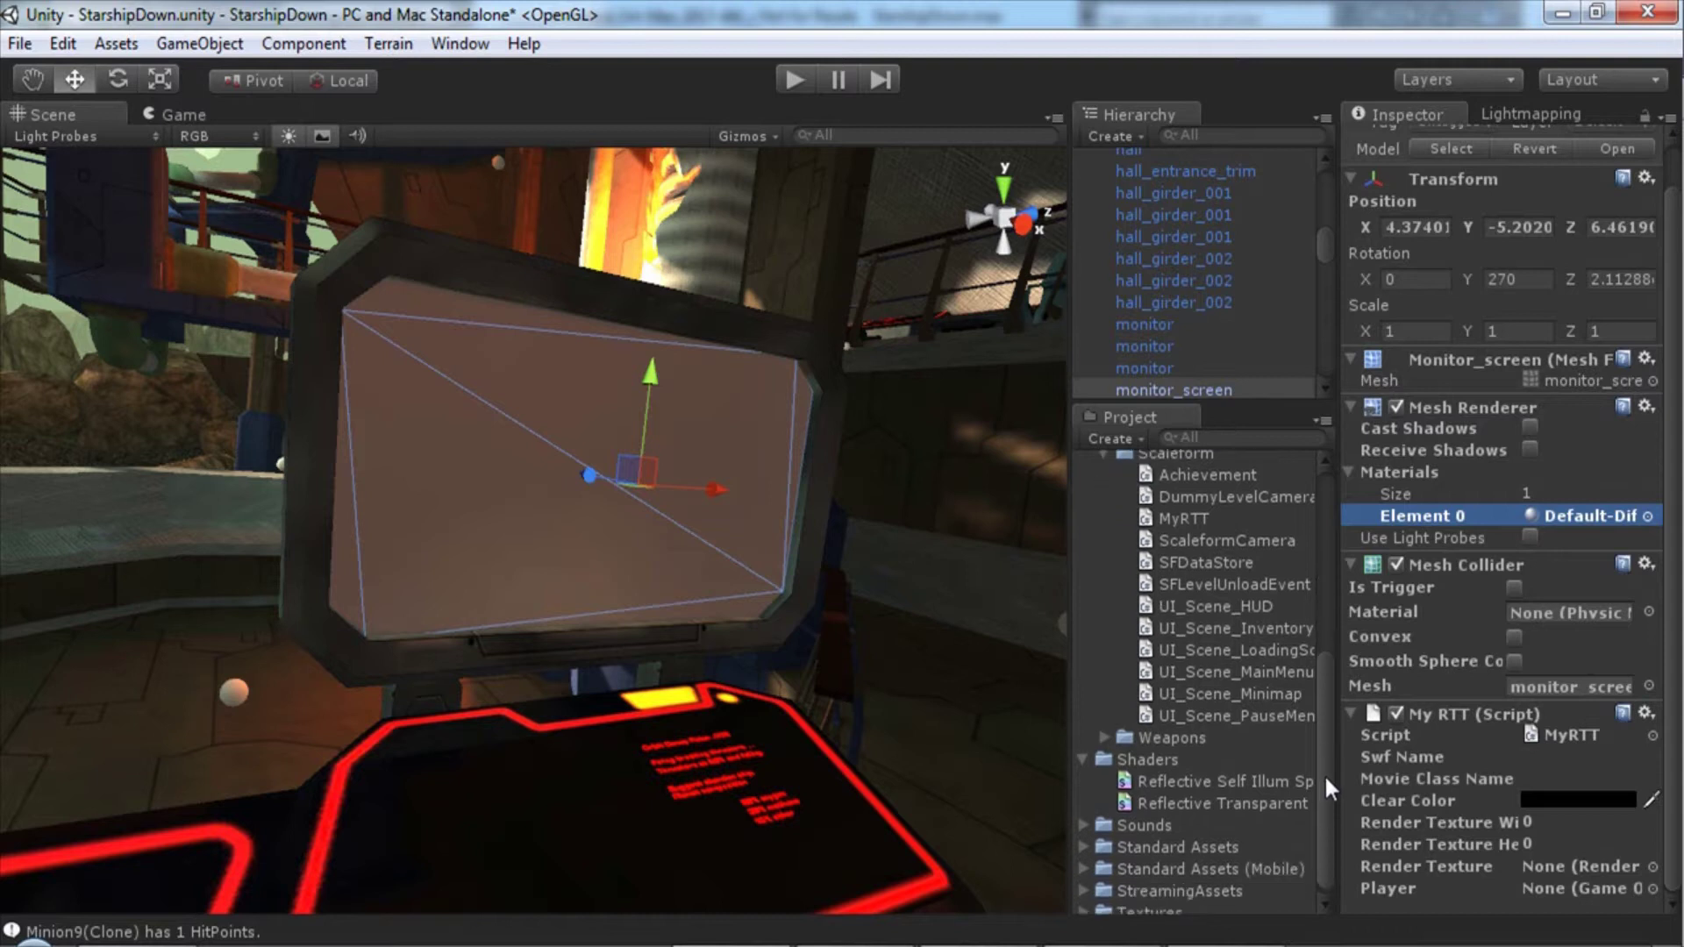
click(1083, 884)
scroll(1172, 877, down, 4)
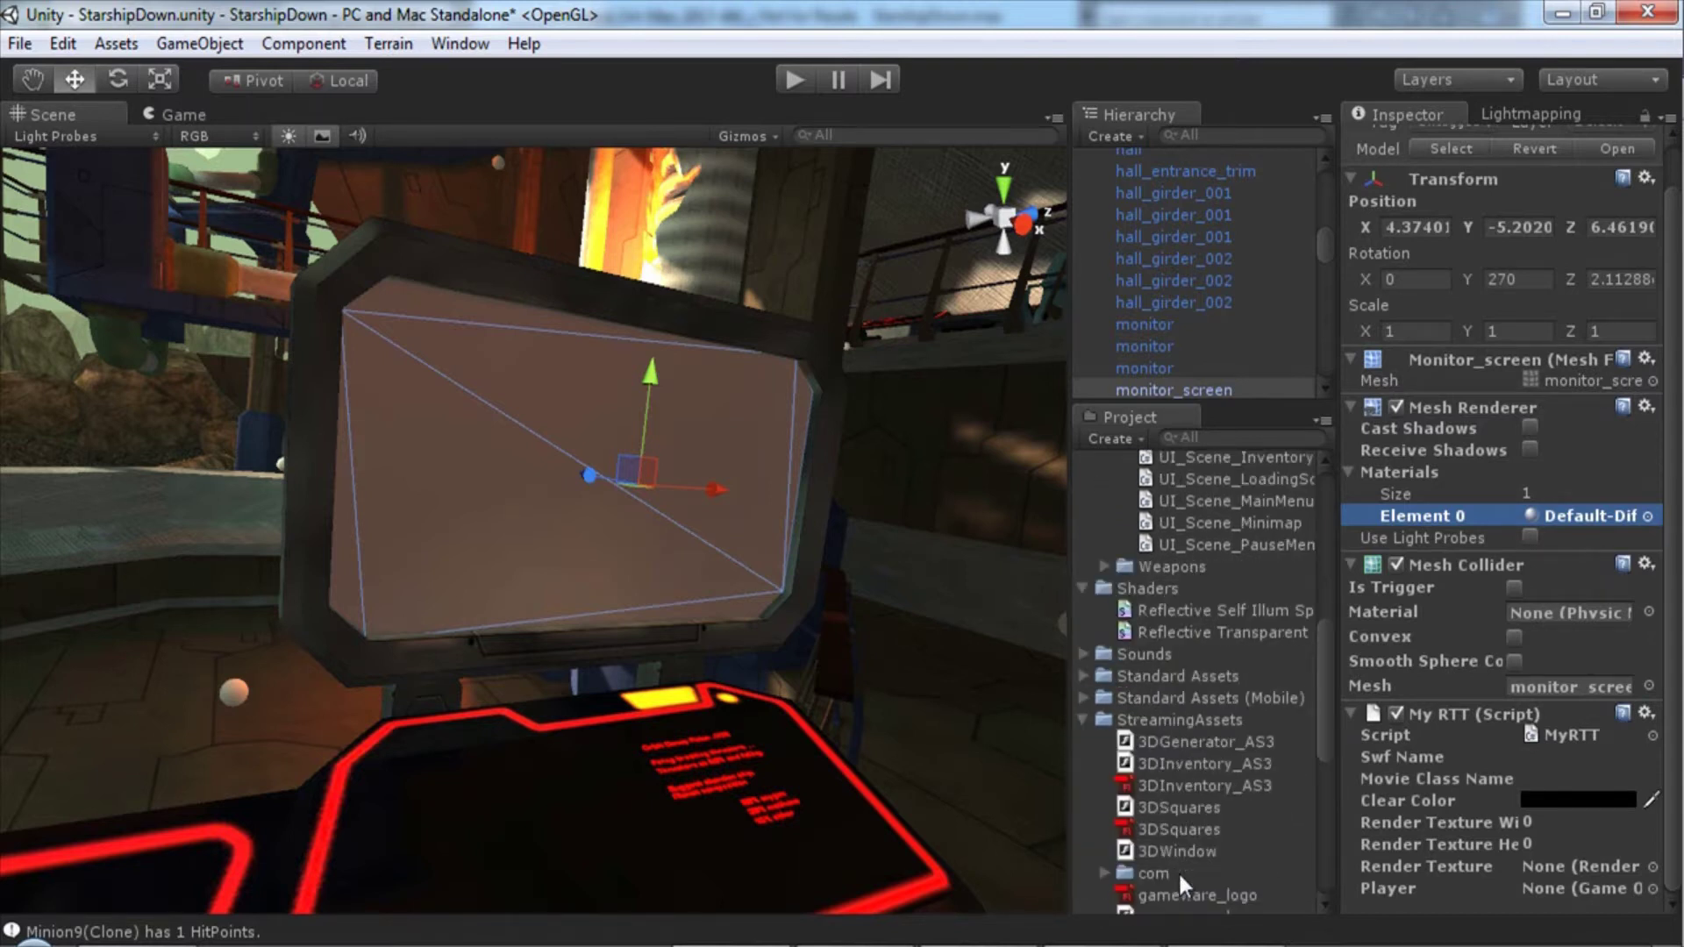
scroll(1180, 871, down, 6)
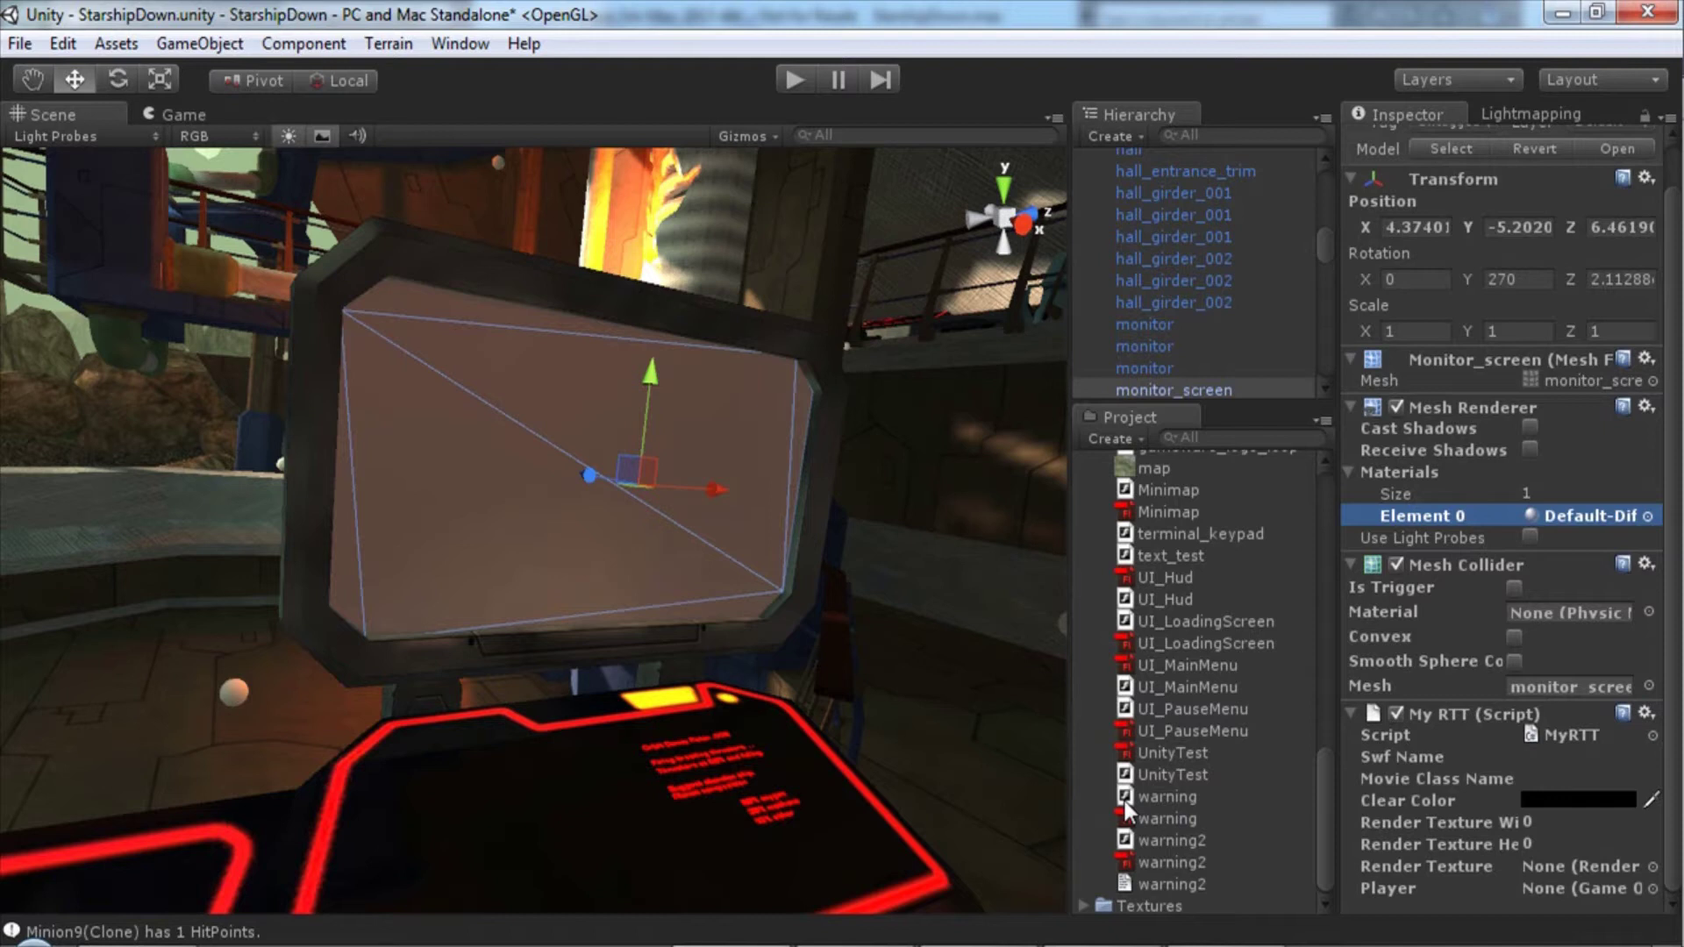
click(1557, 758)
text(warning.swf)
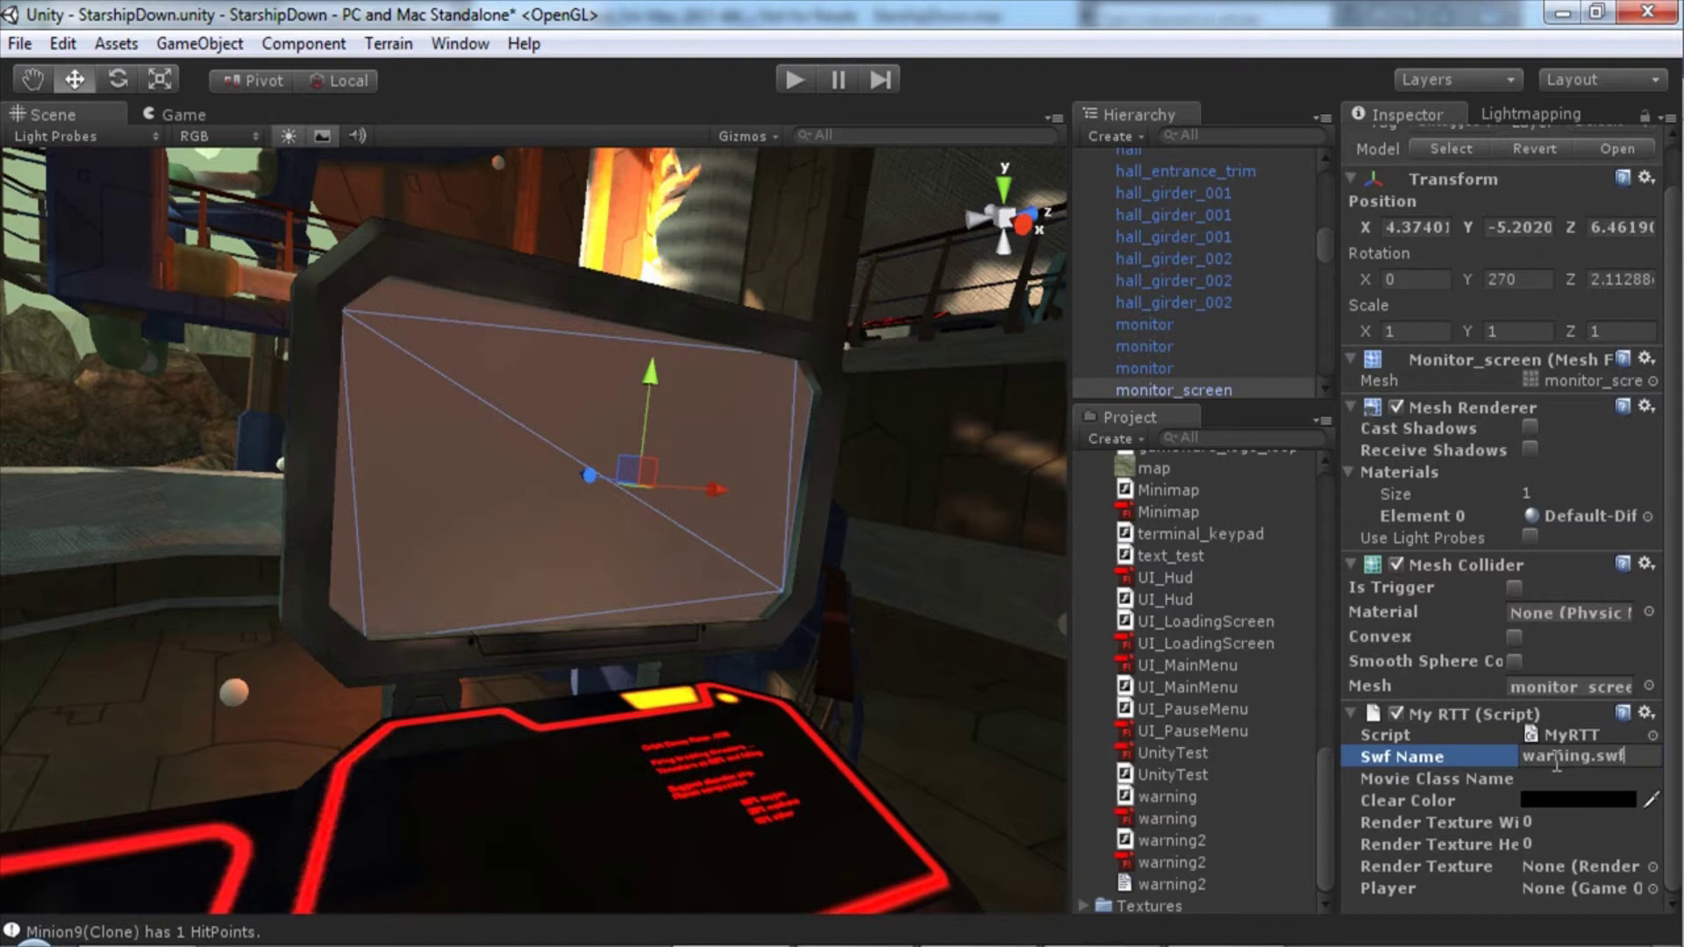
Step: Set both the render texture width and height of the My RTT script to 1024
click(1546, 778)
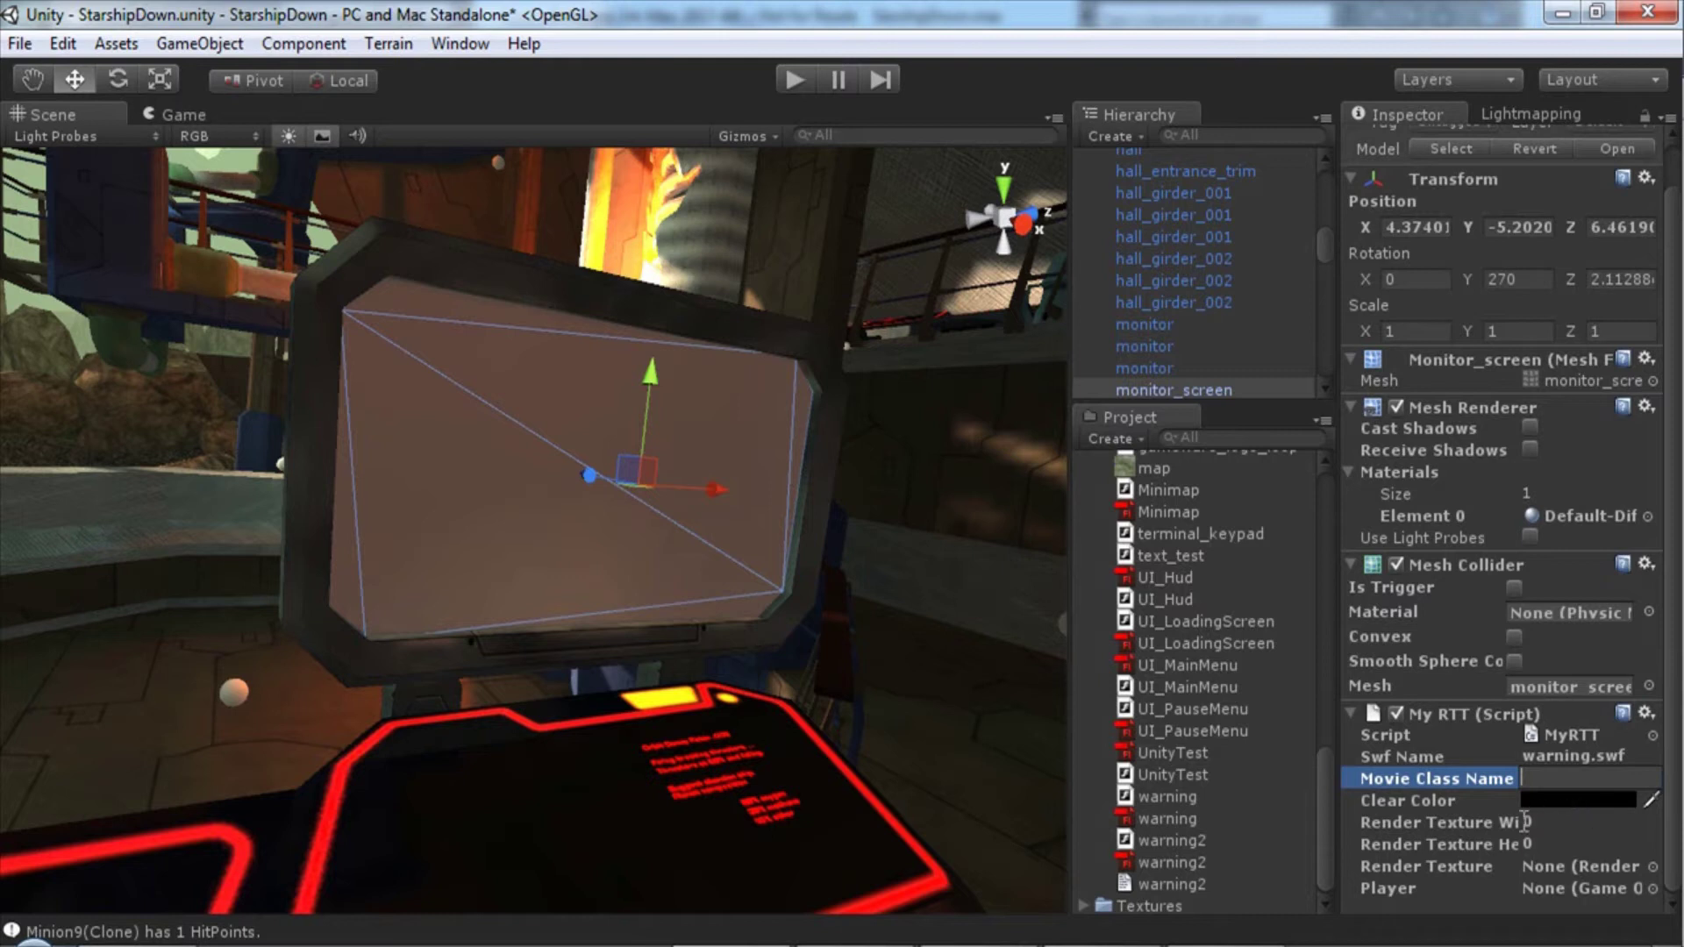
click(1541, 821)
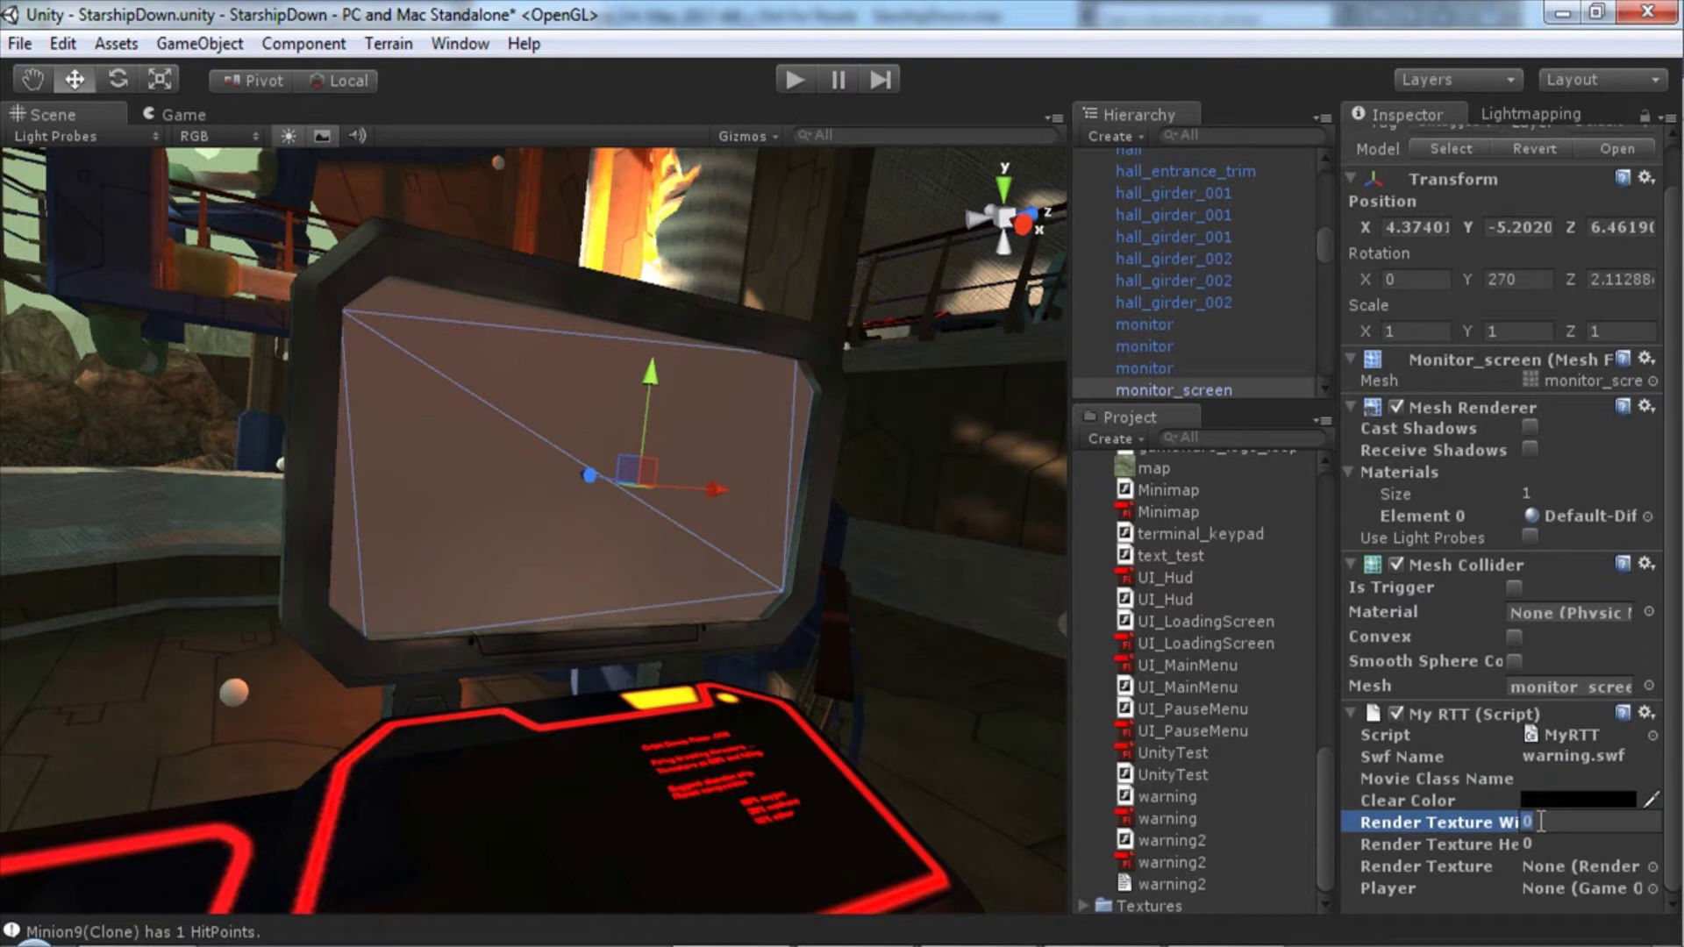
text(1024)
key(Tab)
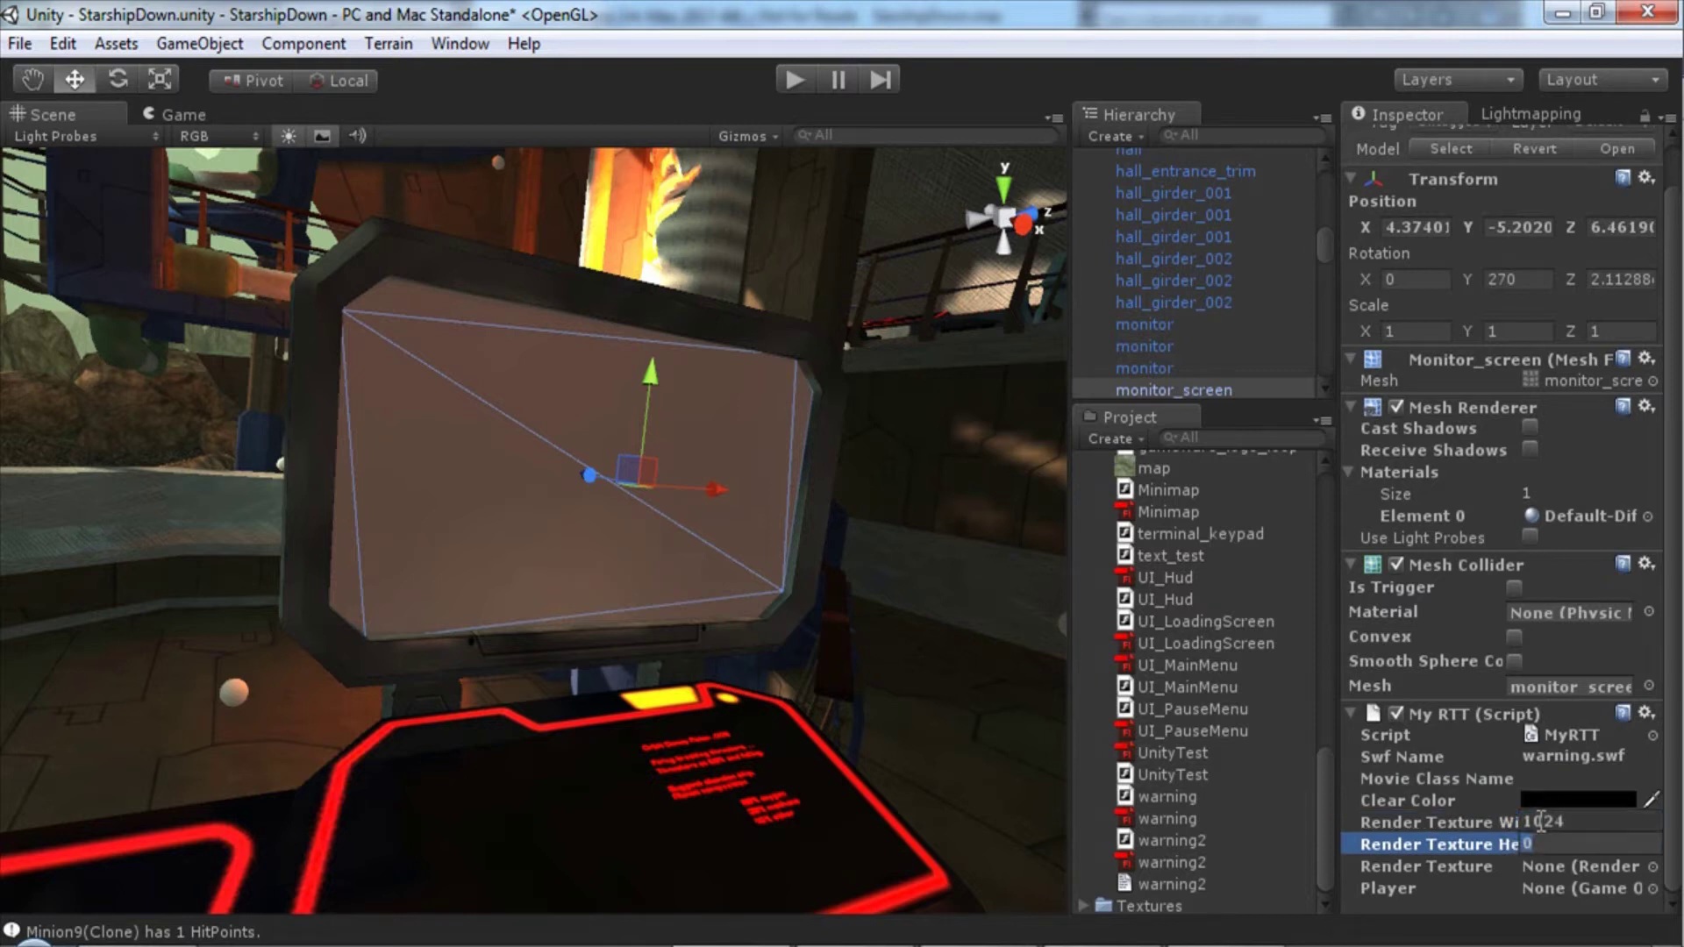
text(1024)
key(Tab)
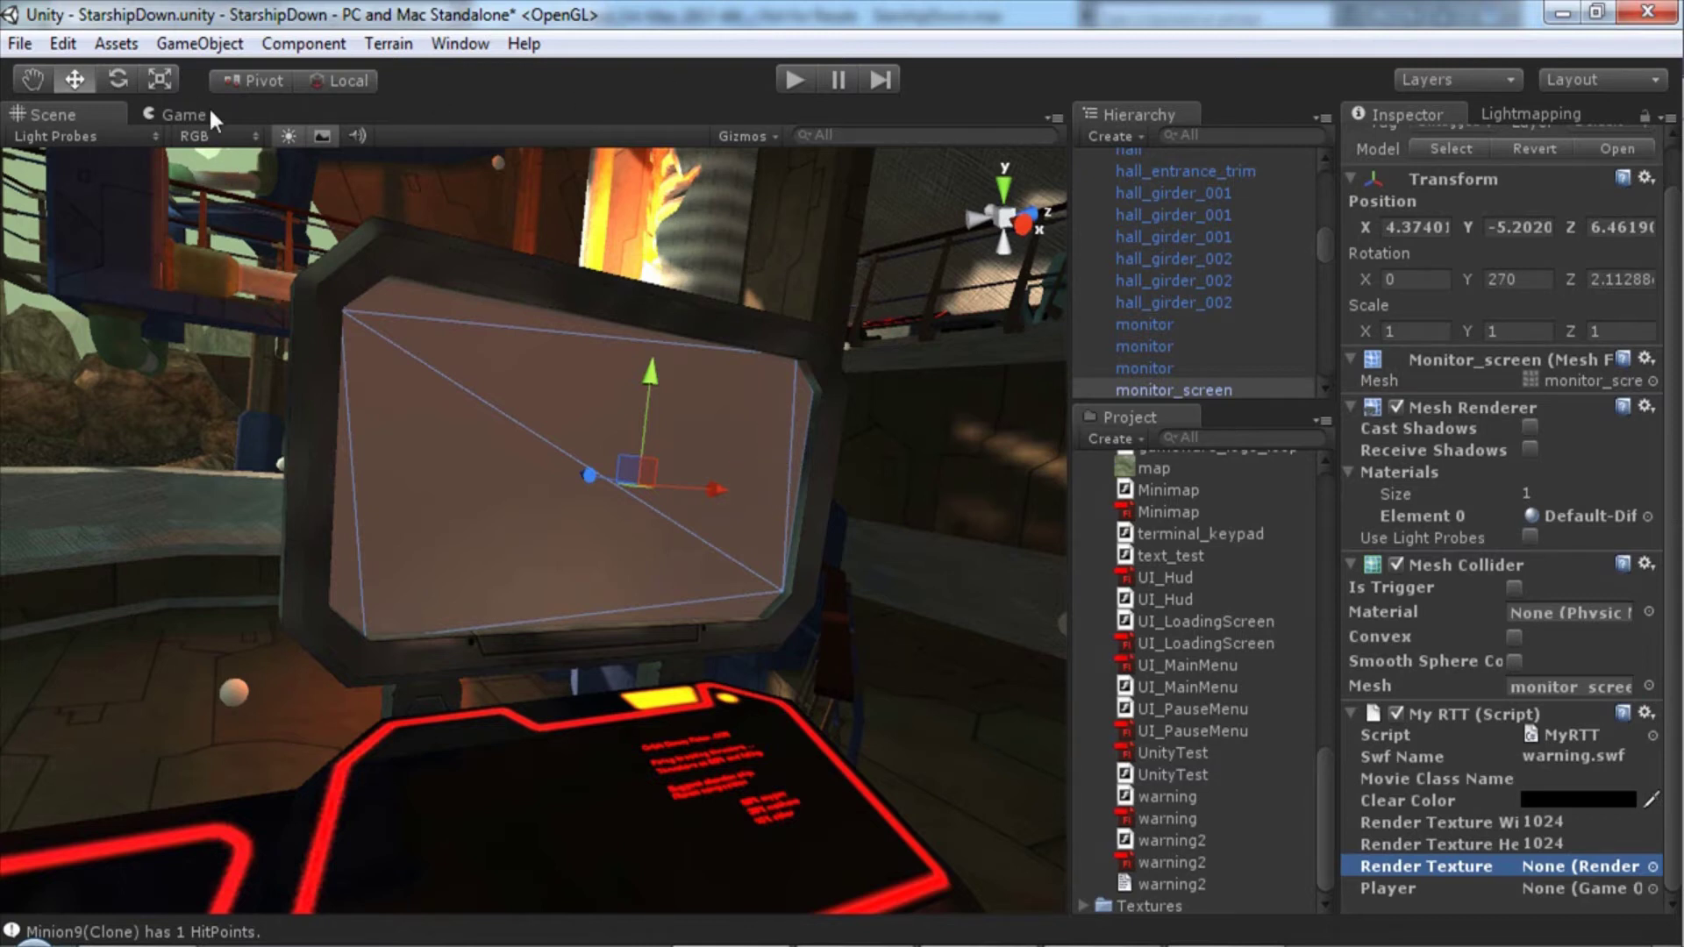
Step: Play DummyLevel, walk around the console monitors to check the warning movie on their screens, and stop the game
scroll(1328, 492, down, 10)
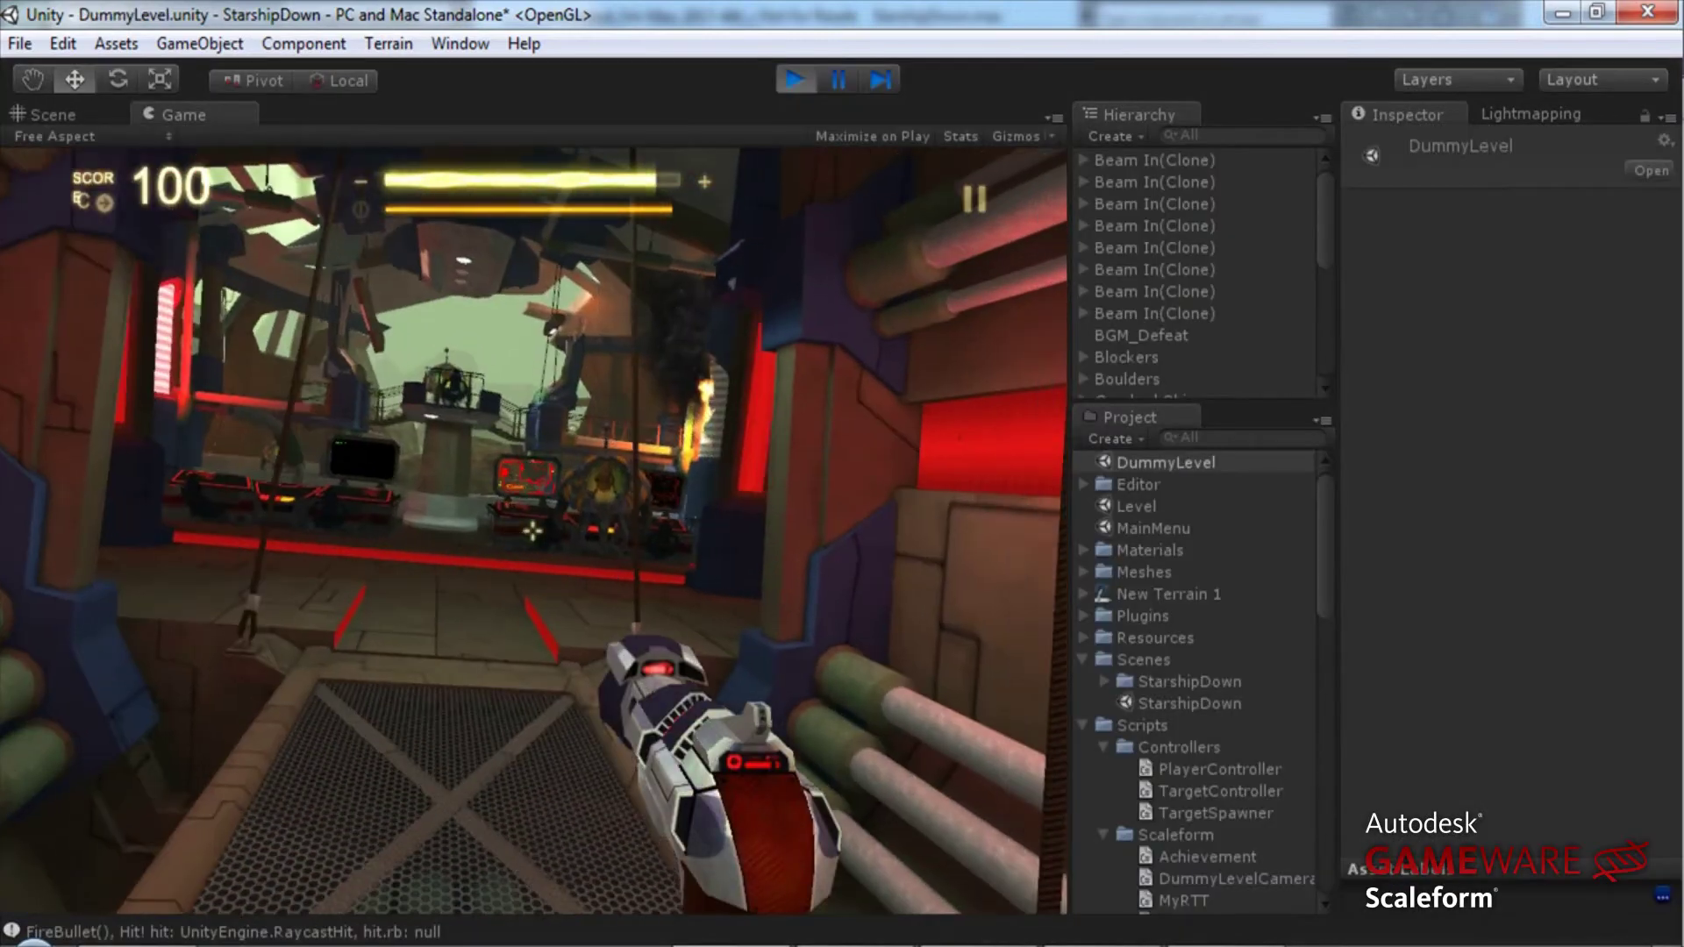
key(w)
click(532, 531)
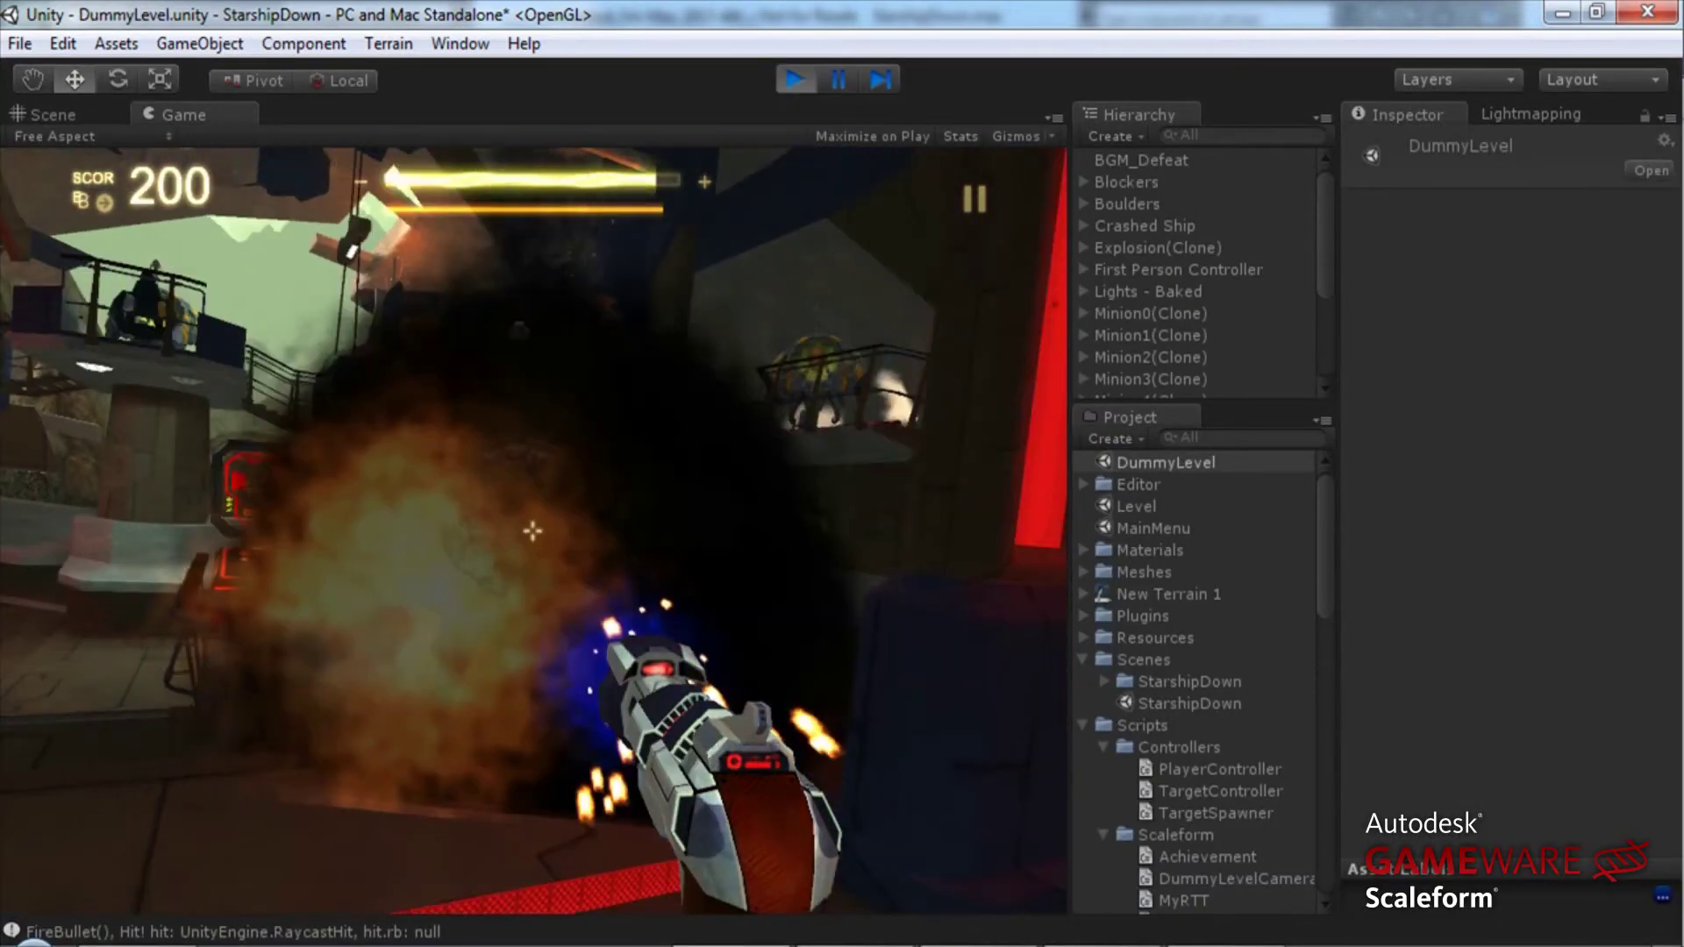
key(w)
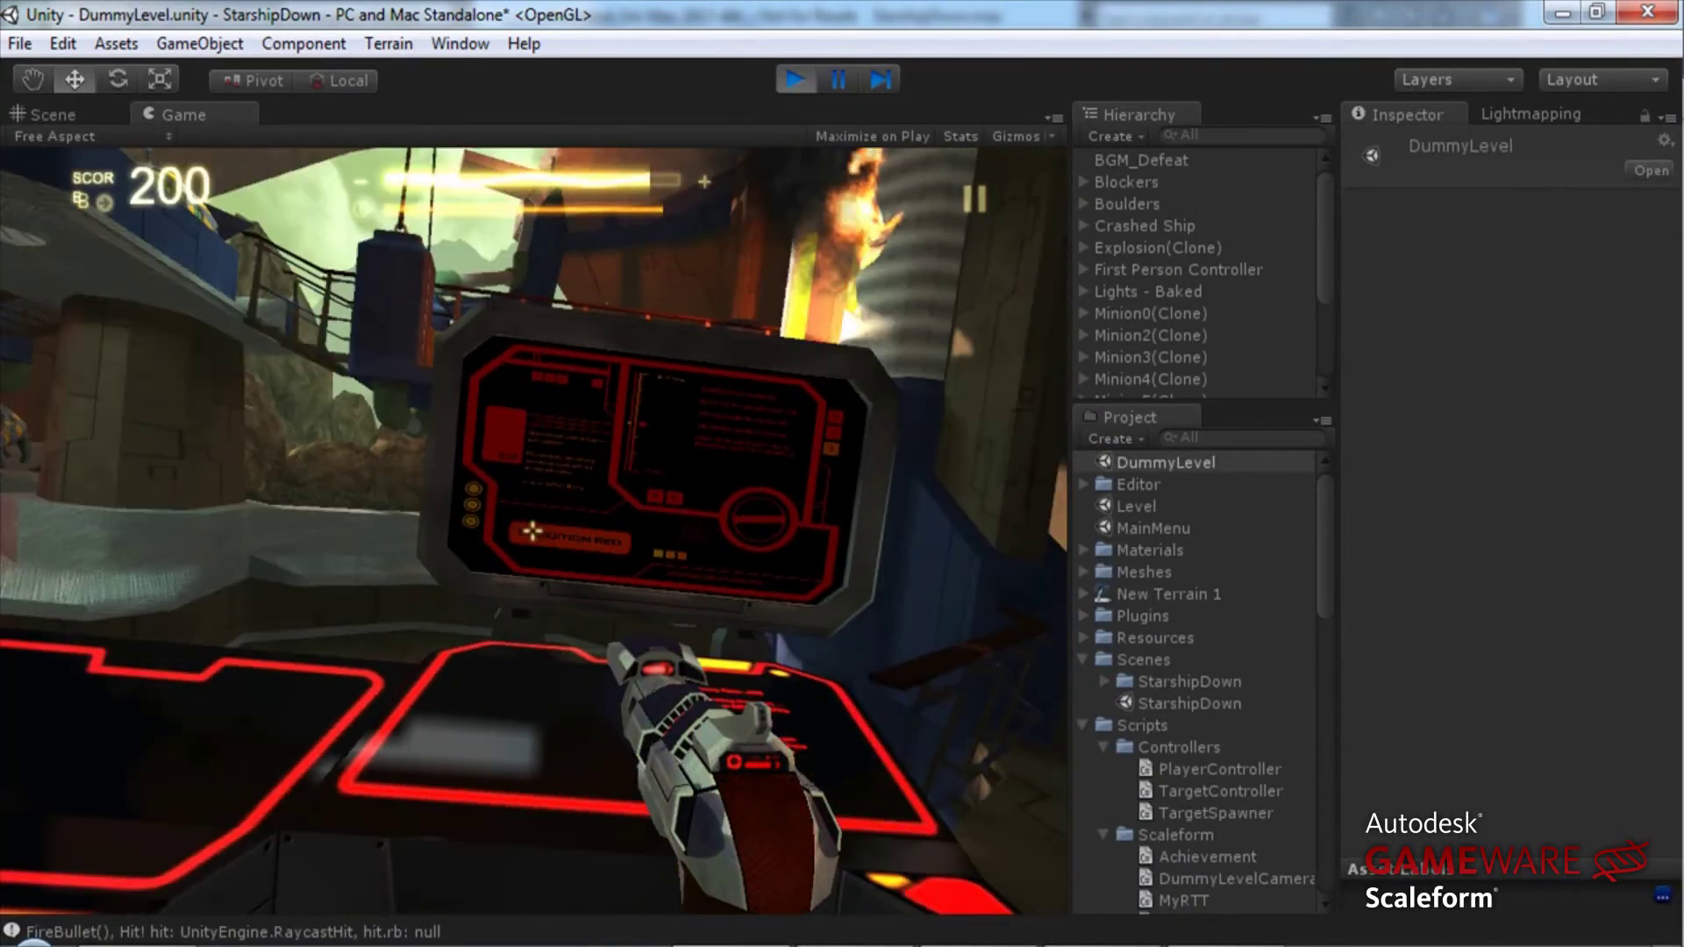
key(s)
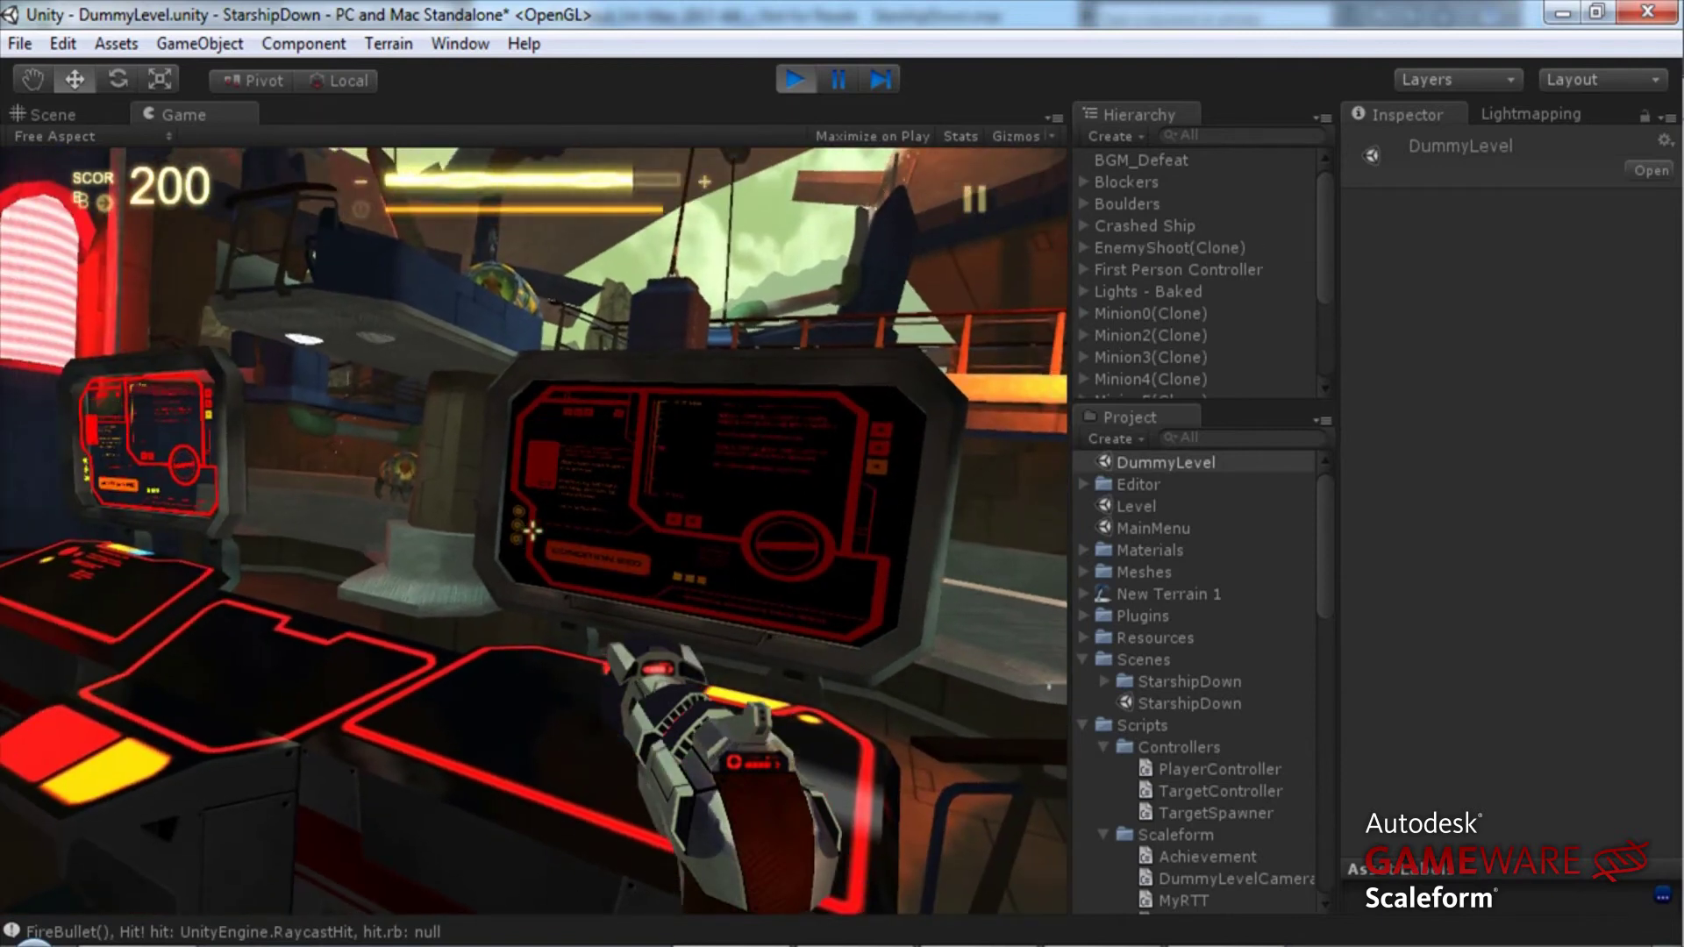
key(w)
key(s)
key(w)
key(a)
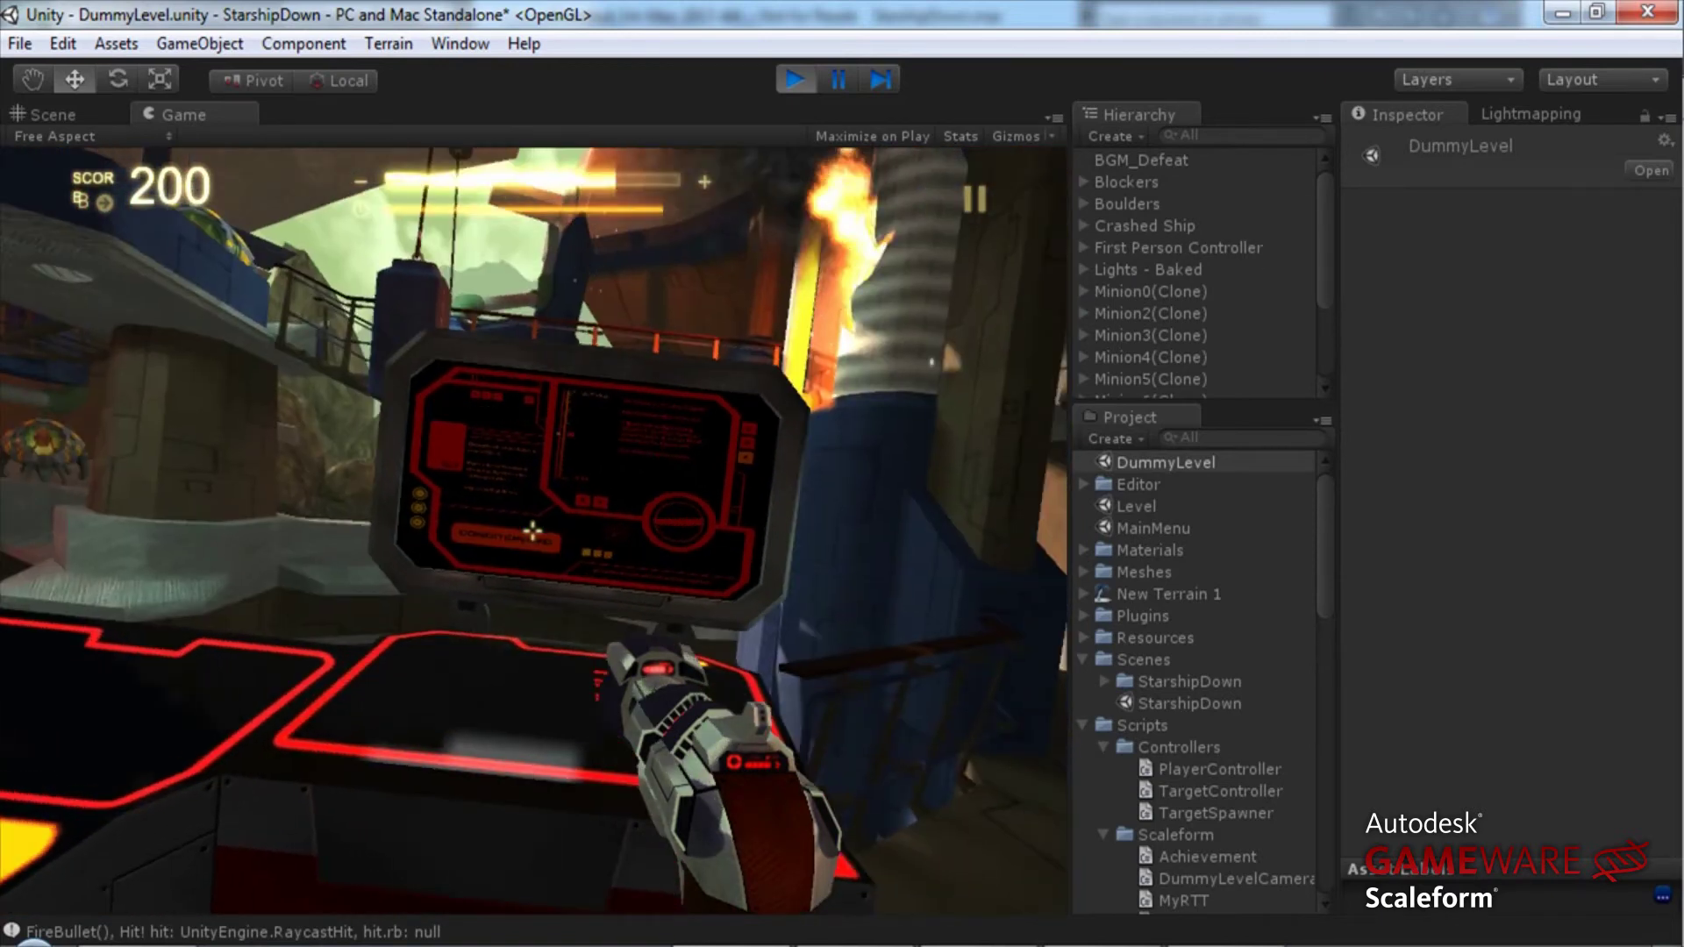
key(s)
key(a)
key(w)
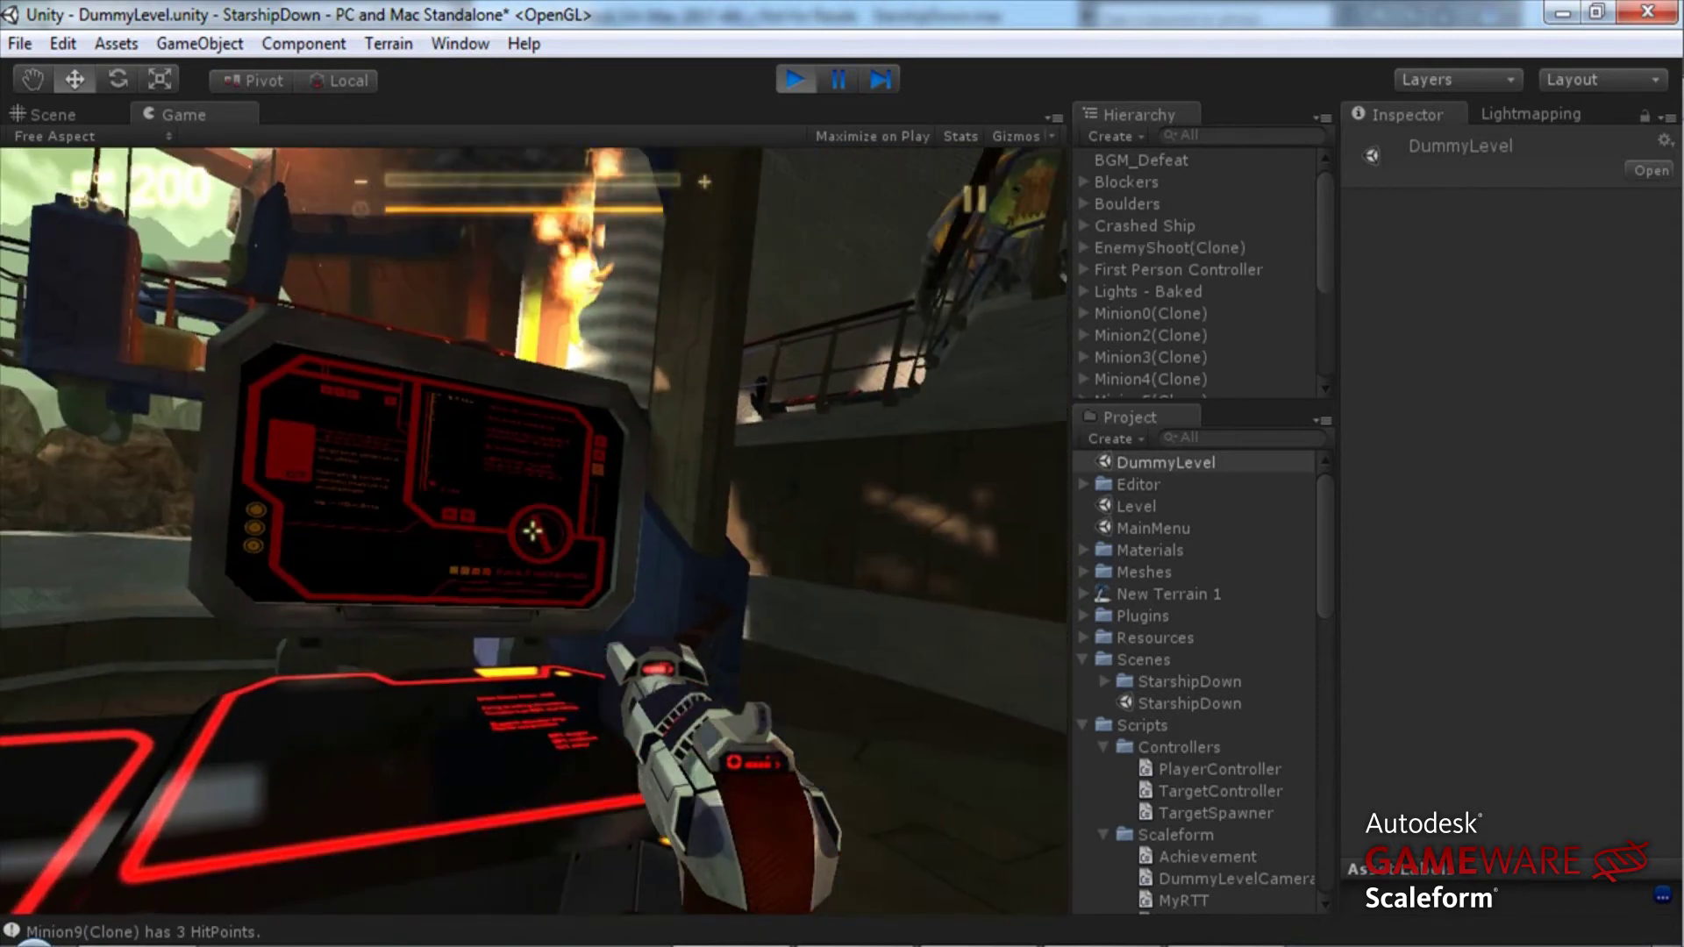
key(ctrl+p)
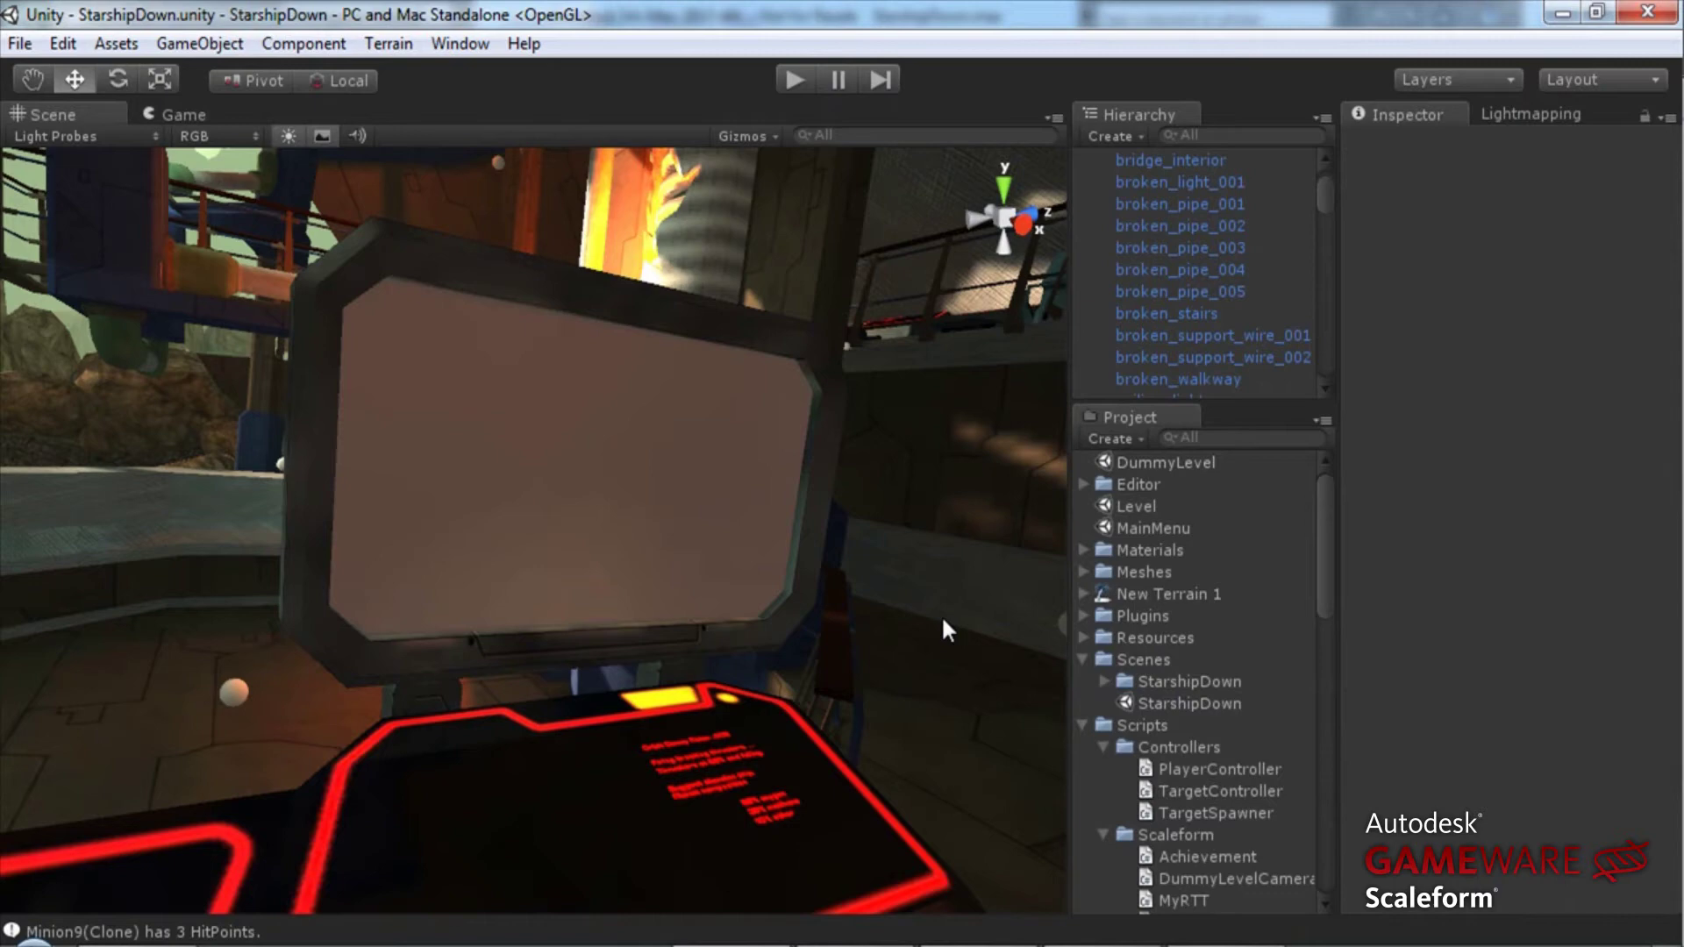
Step: Assign the MonitorScreen material to the mesh renderer of the monitor_screen object
click(596, 423)
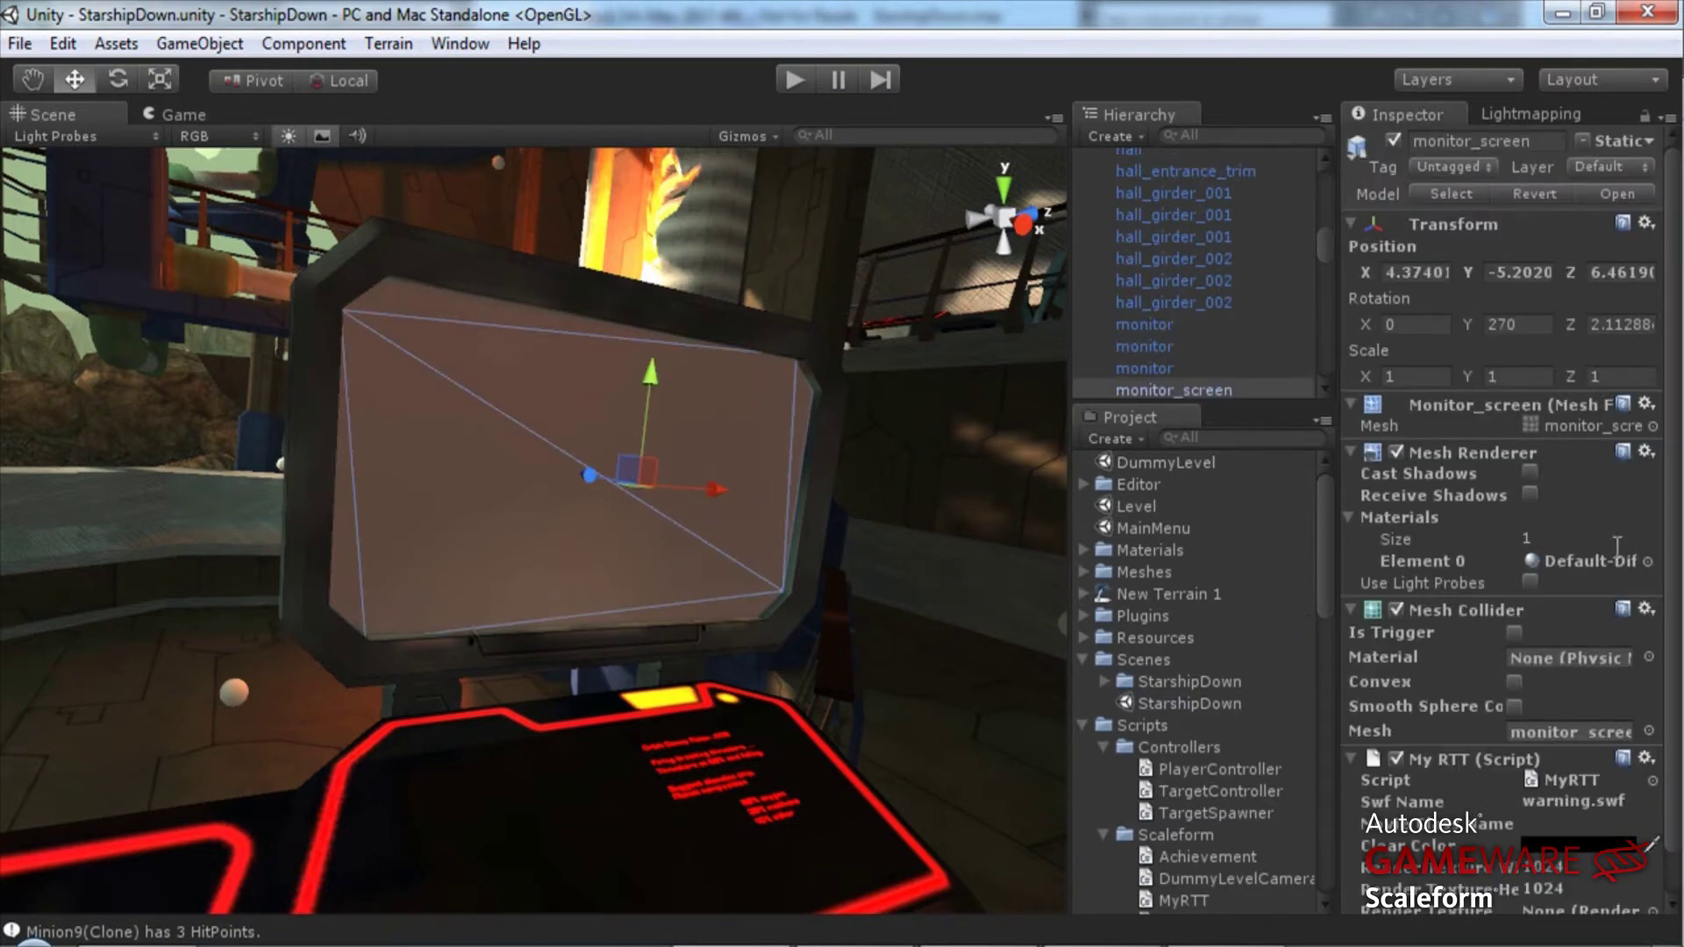
click(1649, 561)
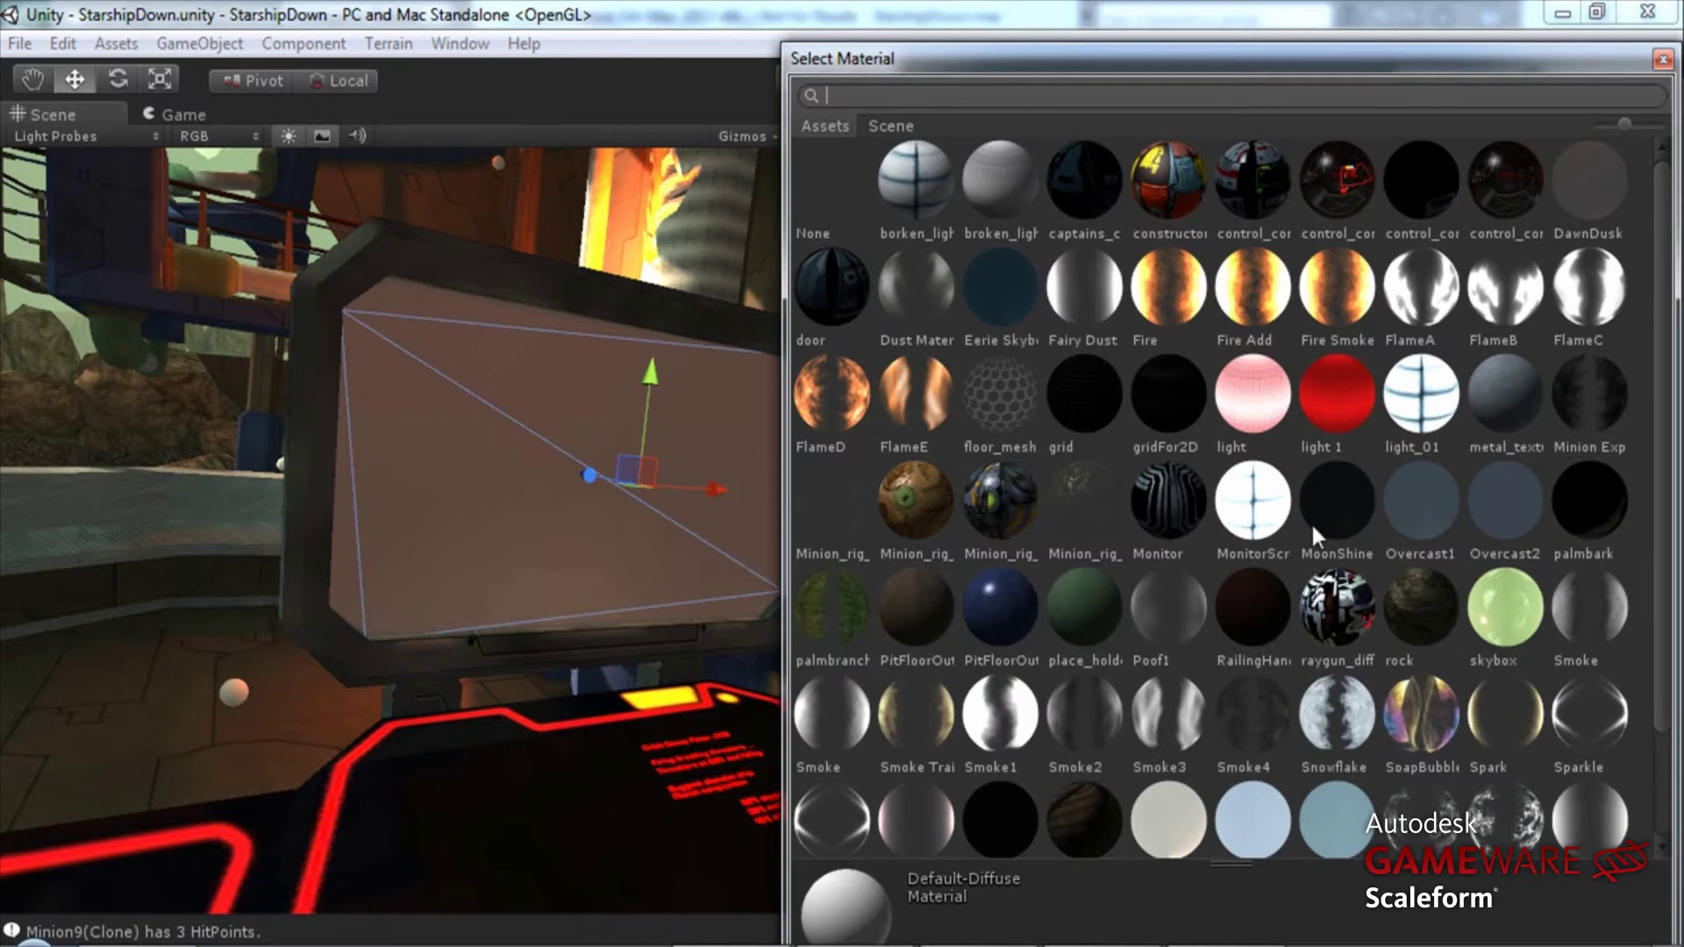
click(1253, 509)
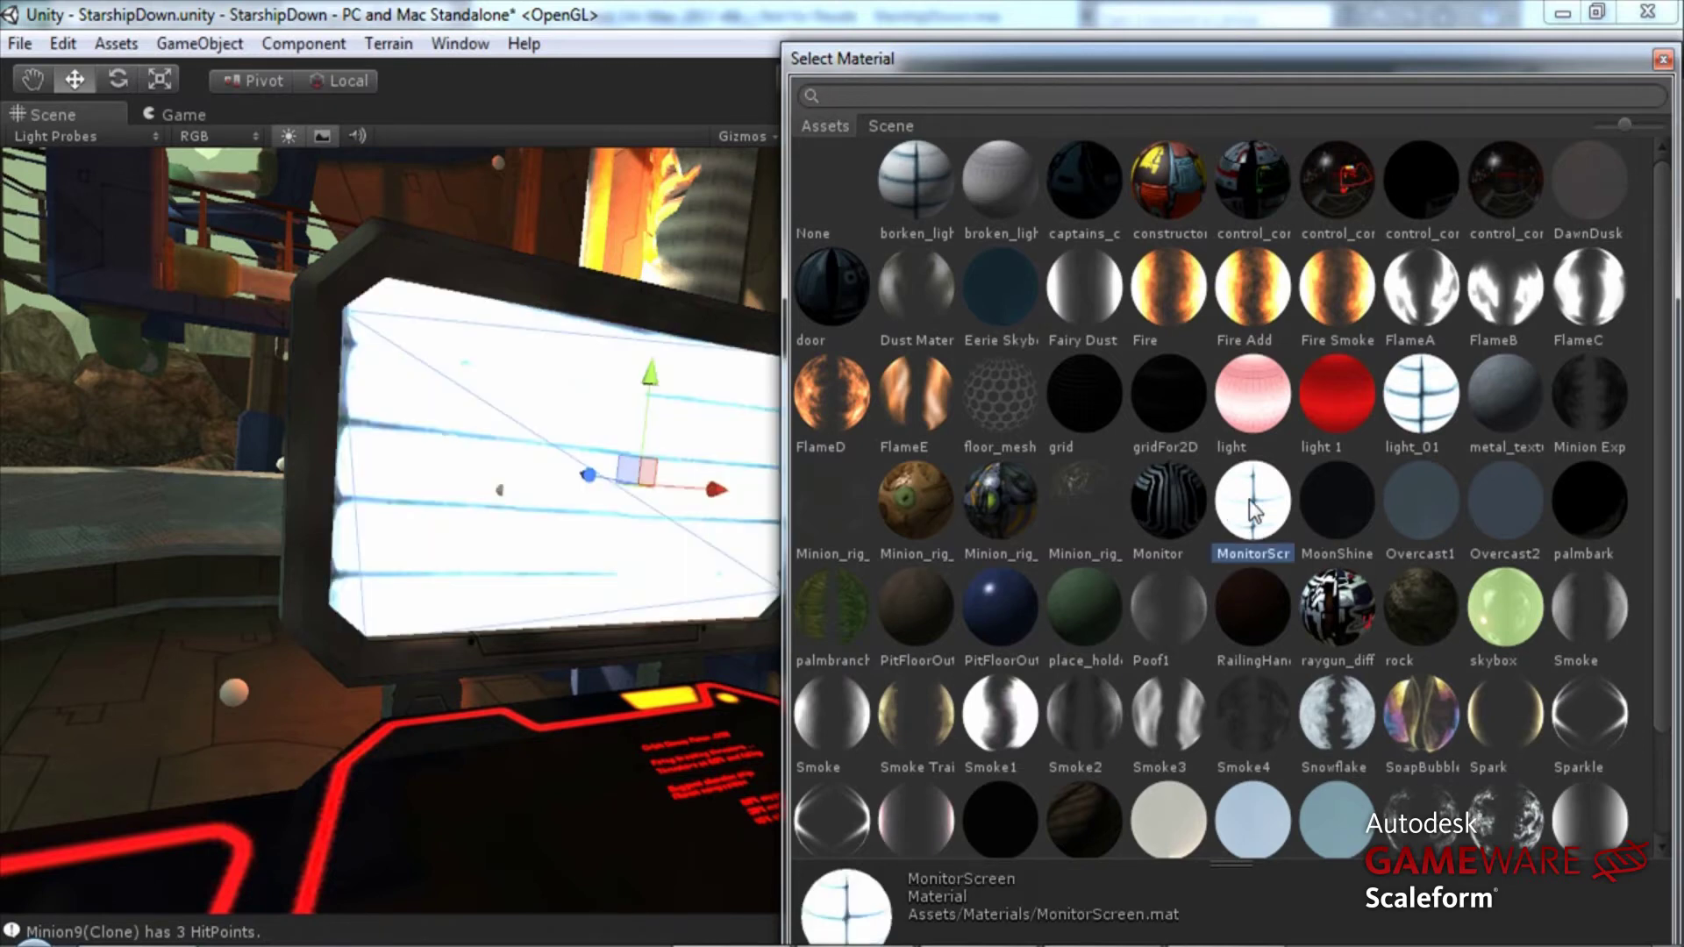
double_click(1250, 501)
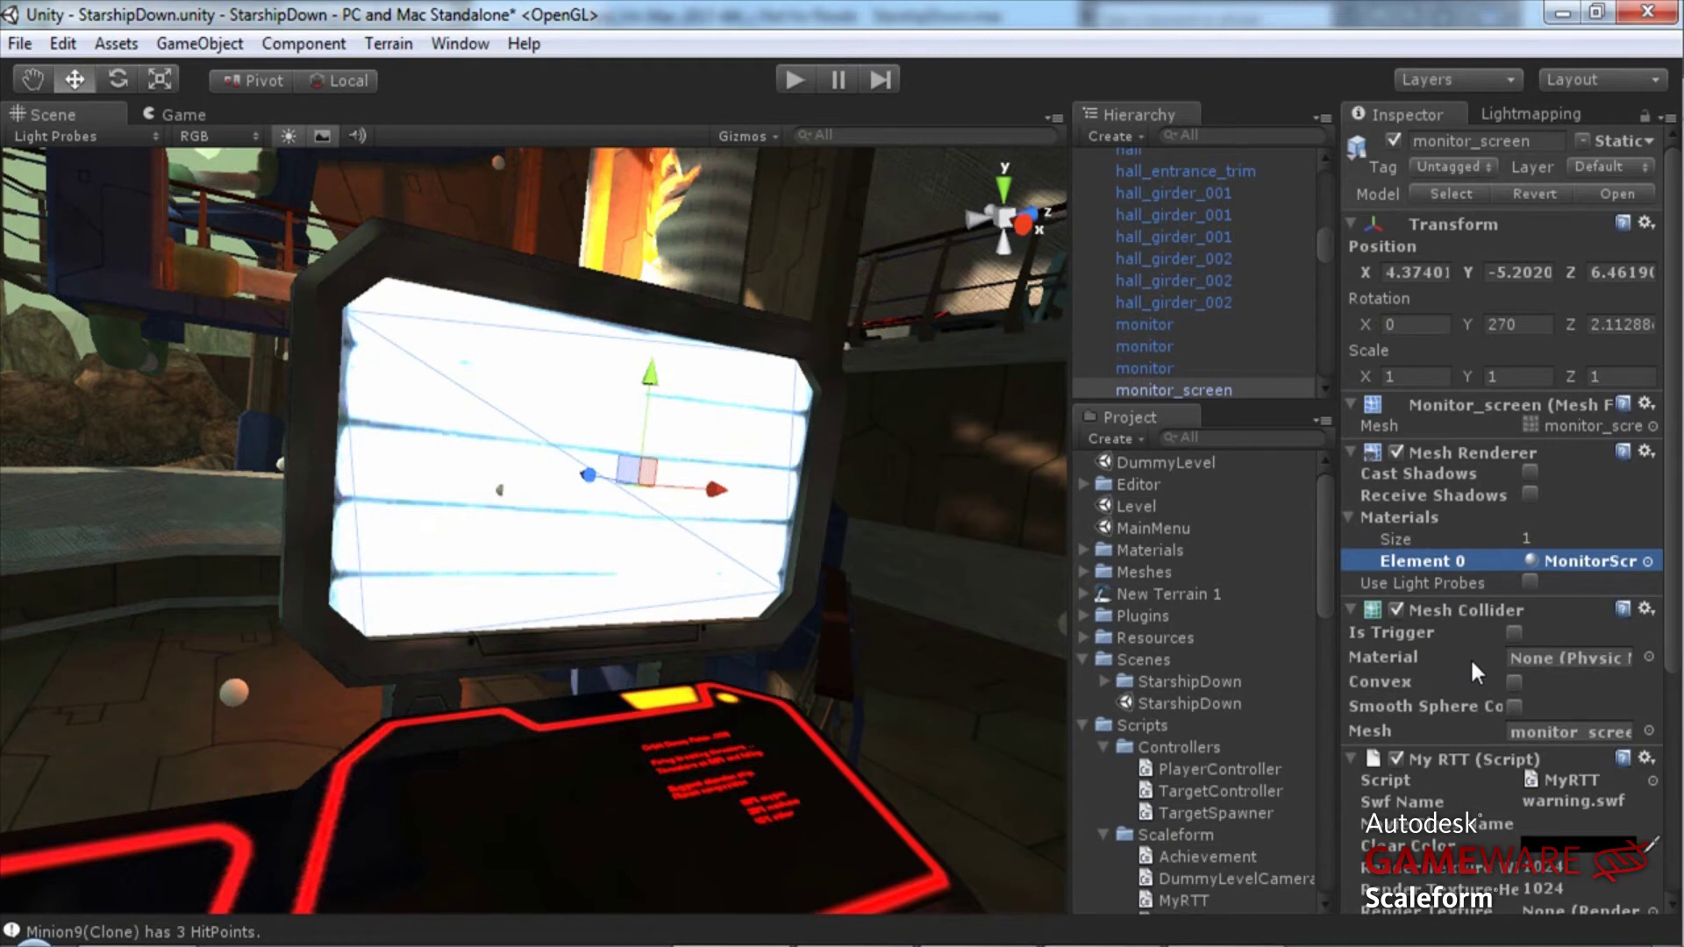
Step: Open the MonitorScreen material and choose the Mobile > Transparent > Vertex Color shader for it
double_click(1535, 560)
drag(1479, 232, 1479, 482)
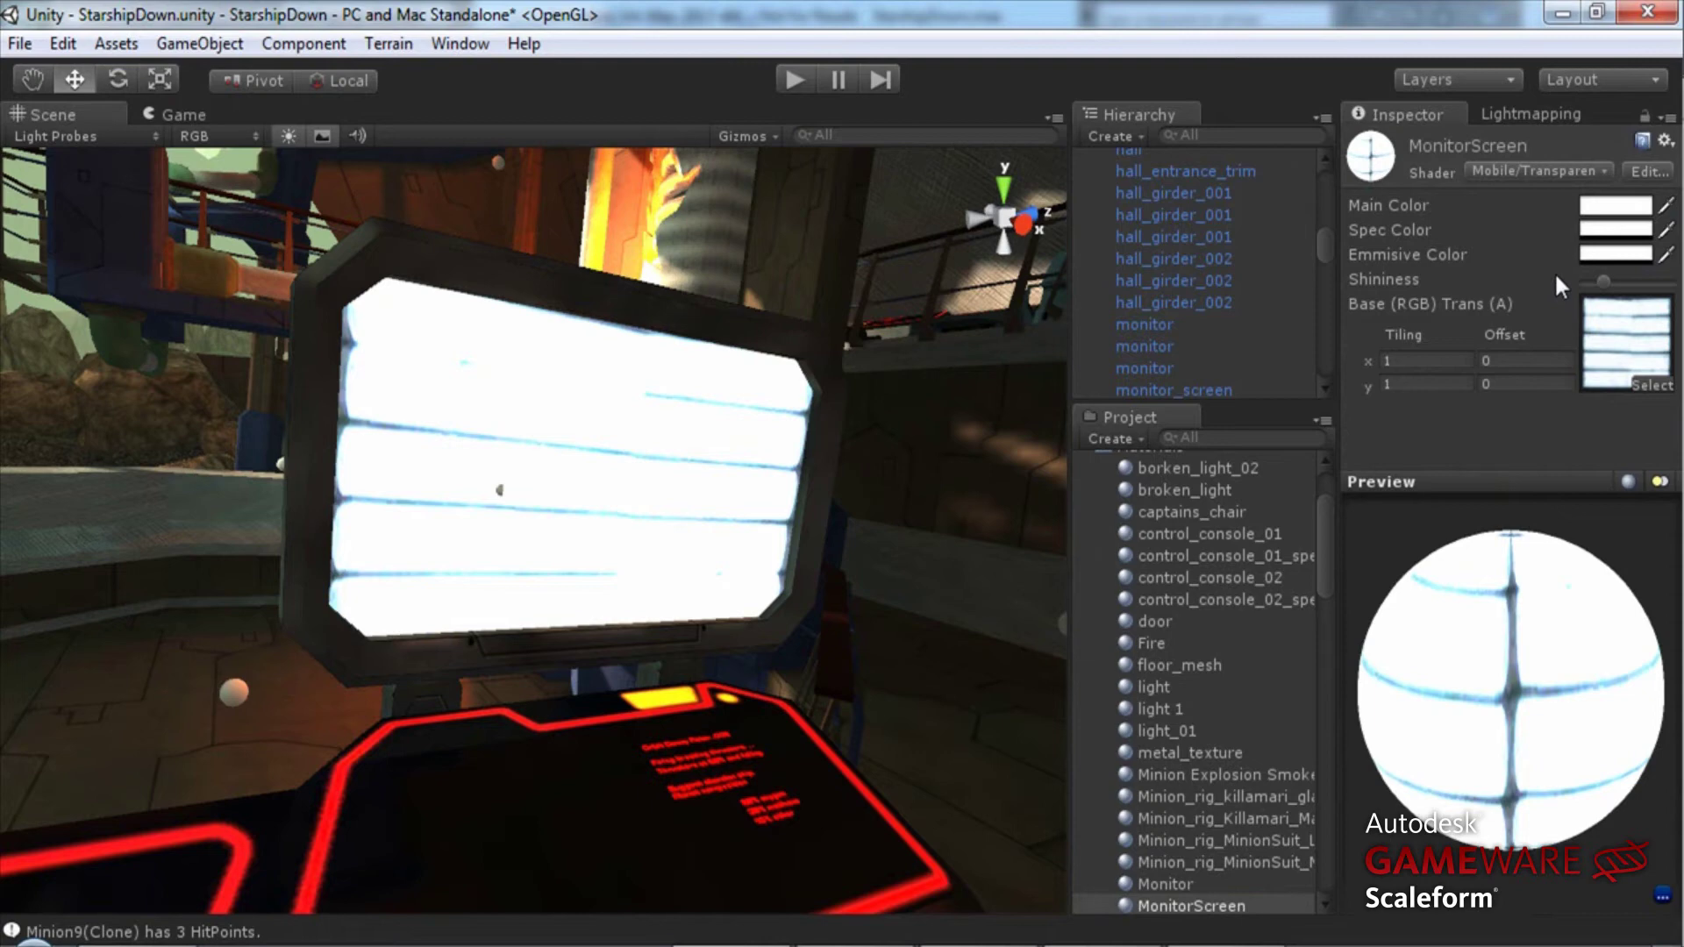
click(1584, 169)
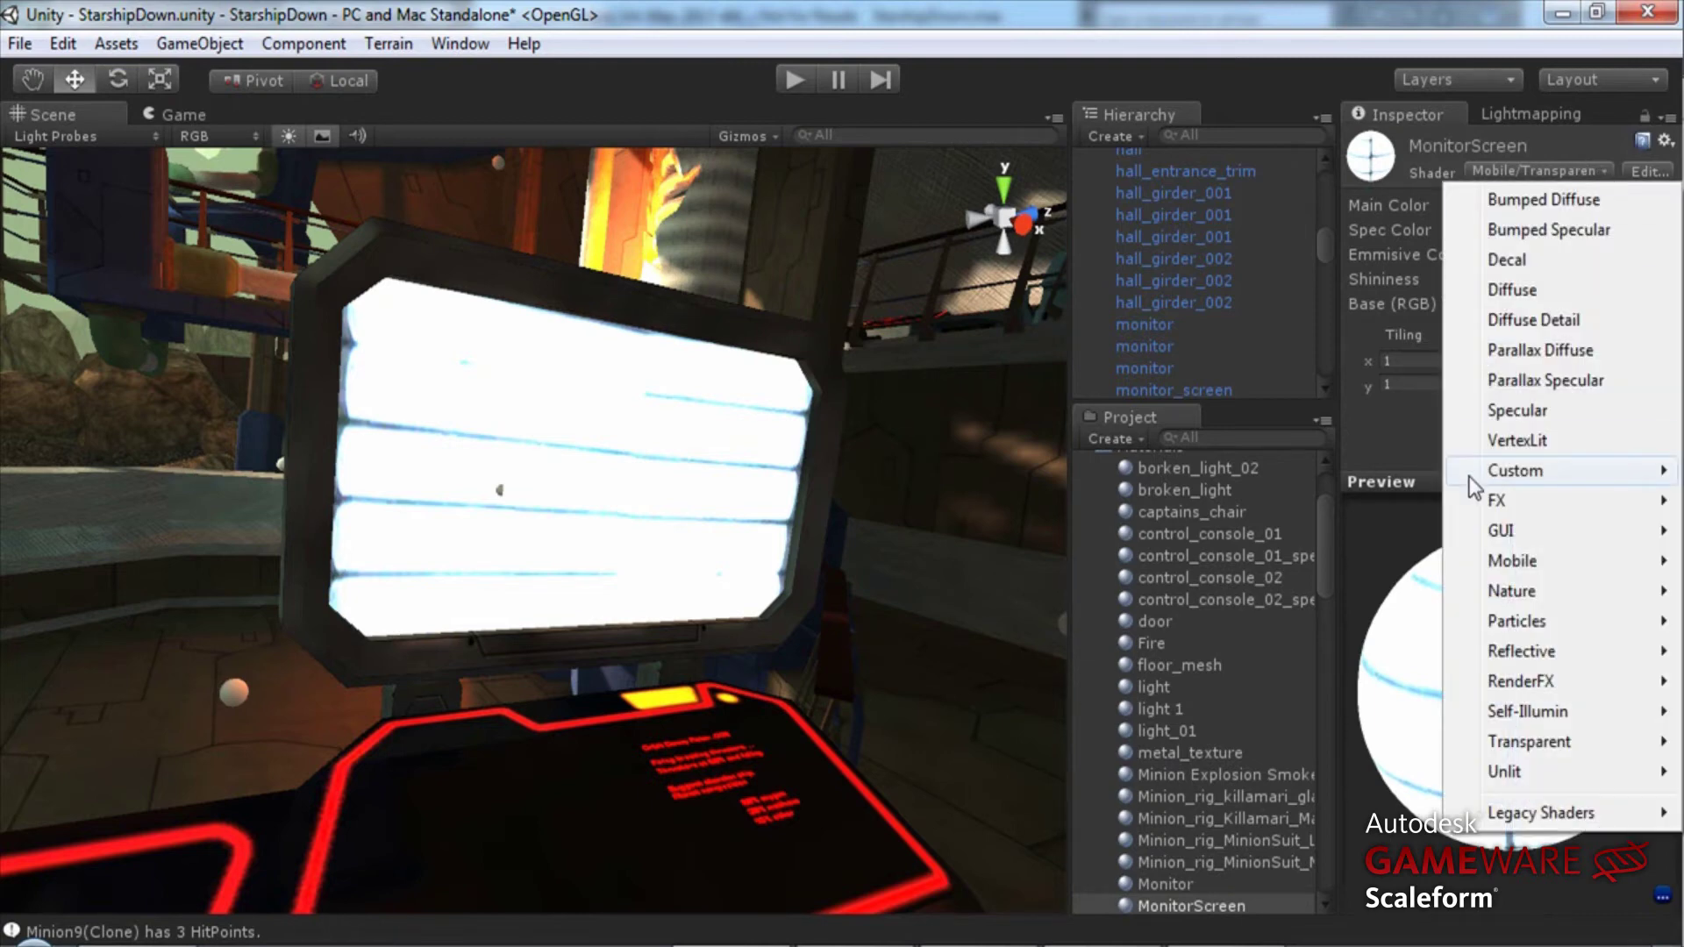
mouse_move(1524, 564)
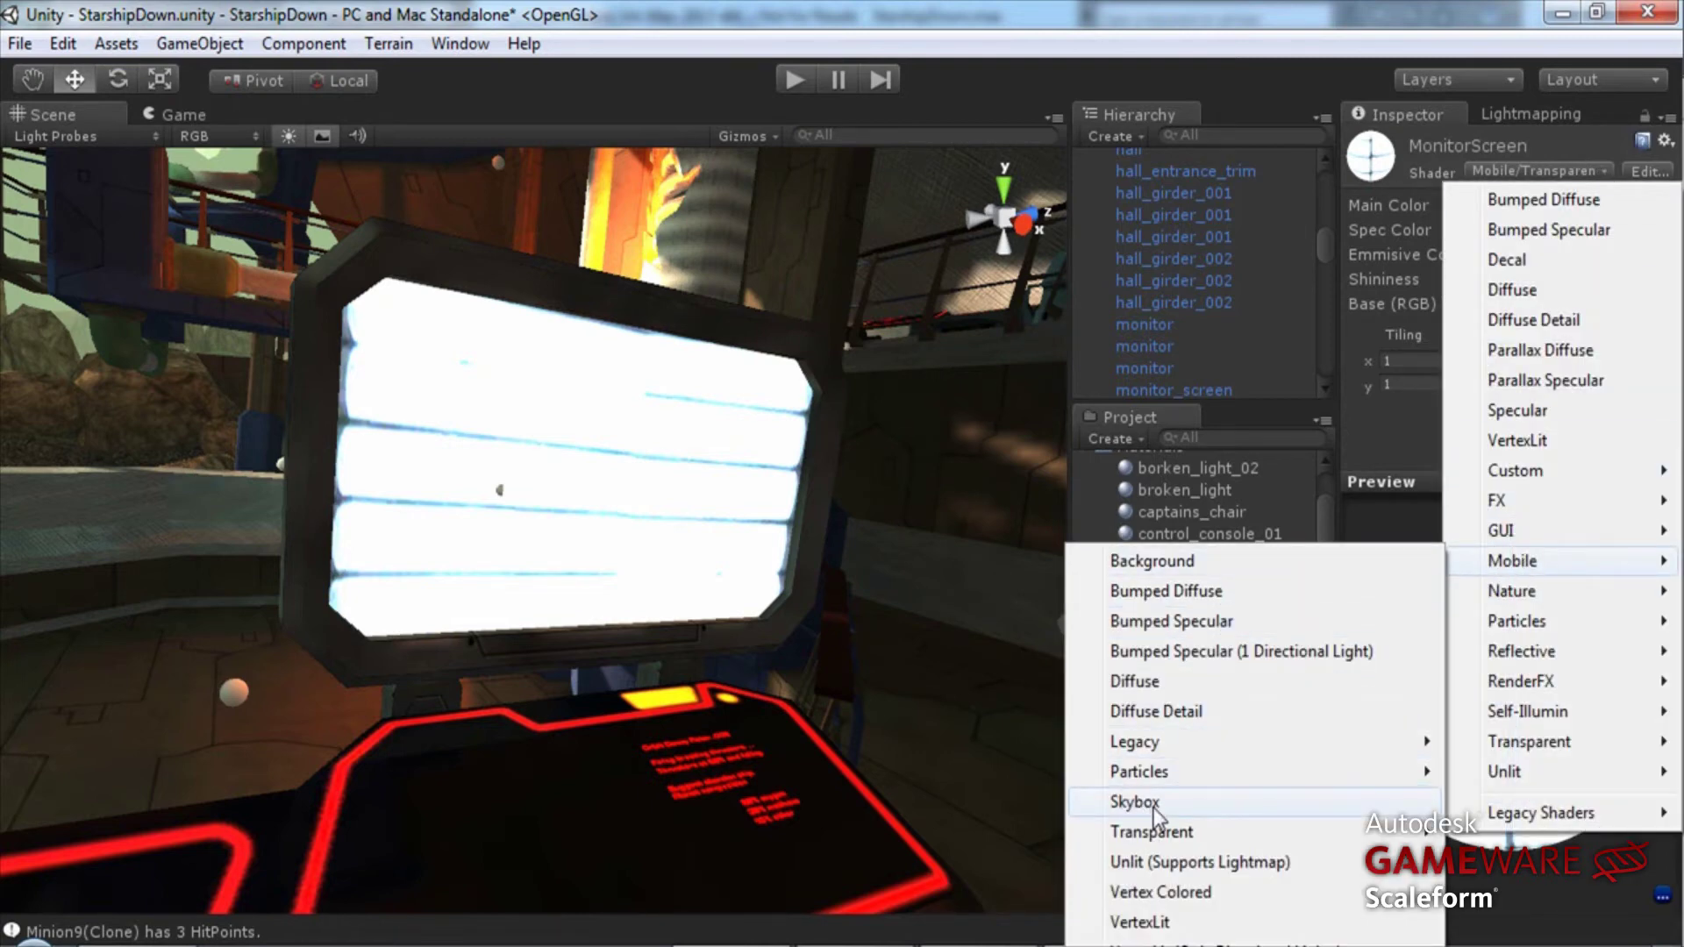
mouse_move(1154, 832)
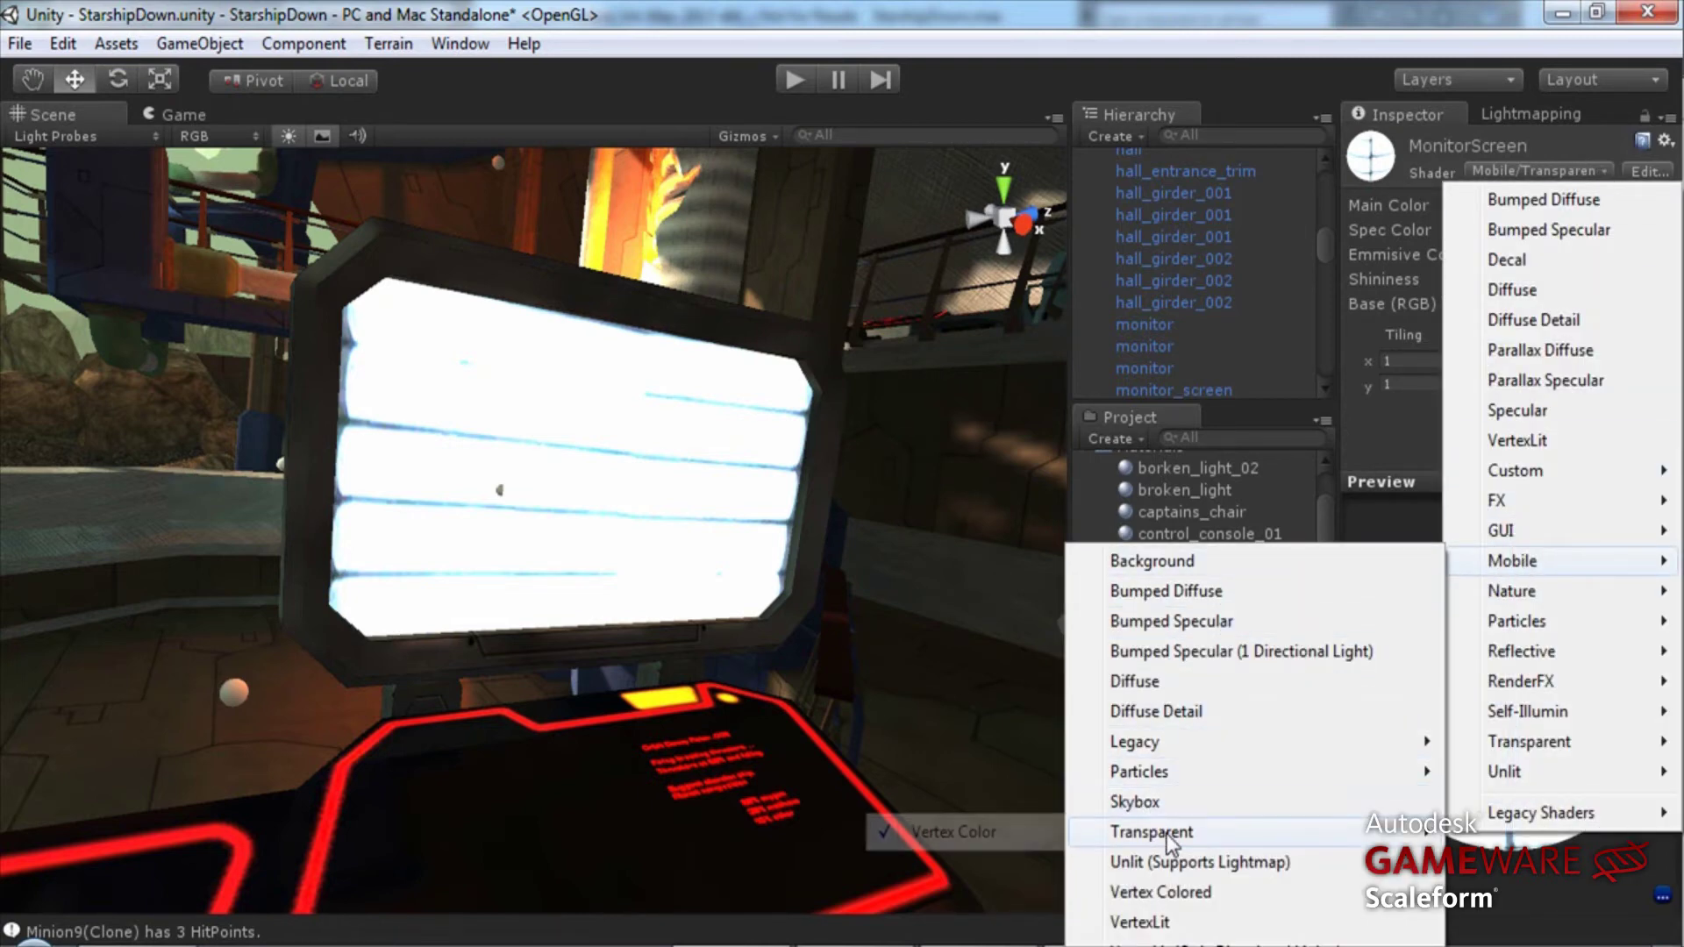
click(976, 839)
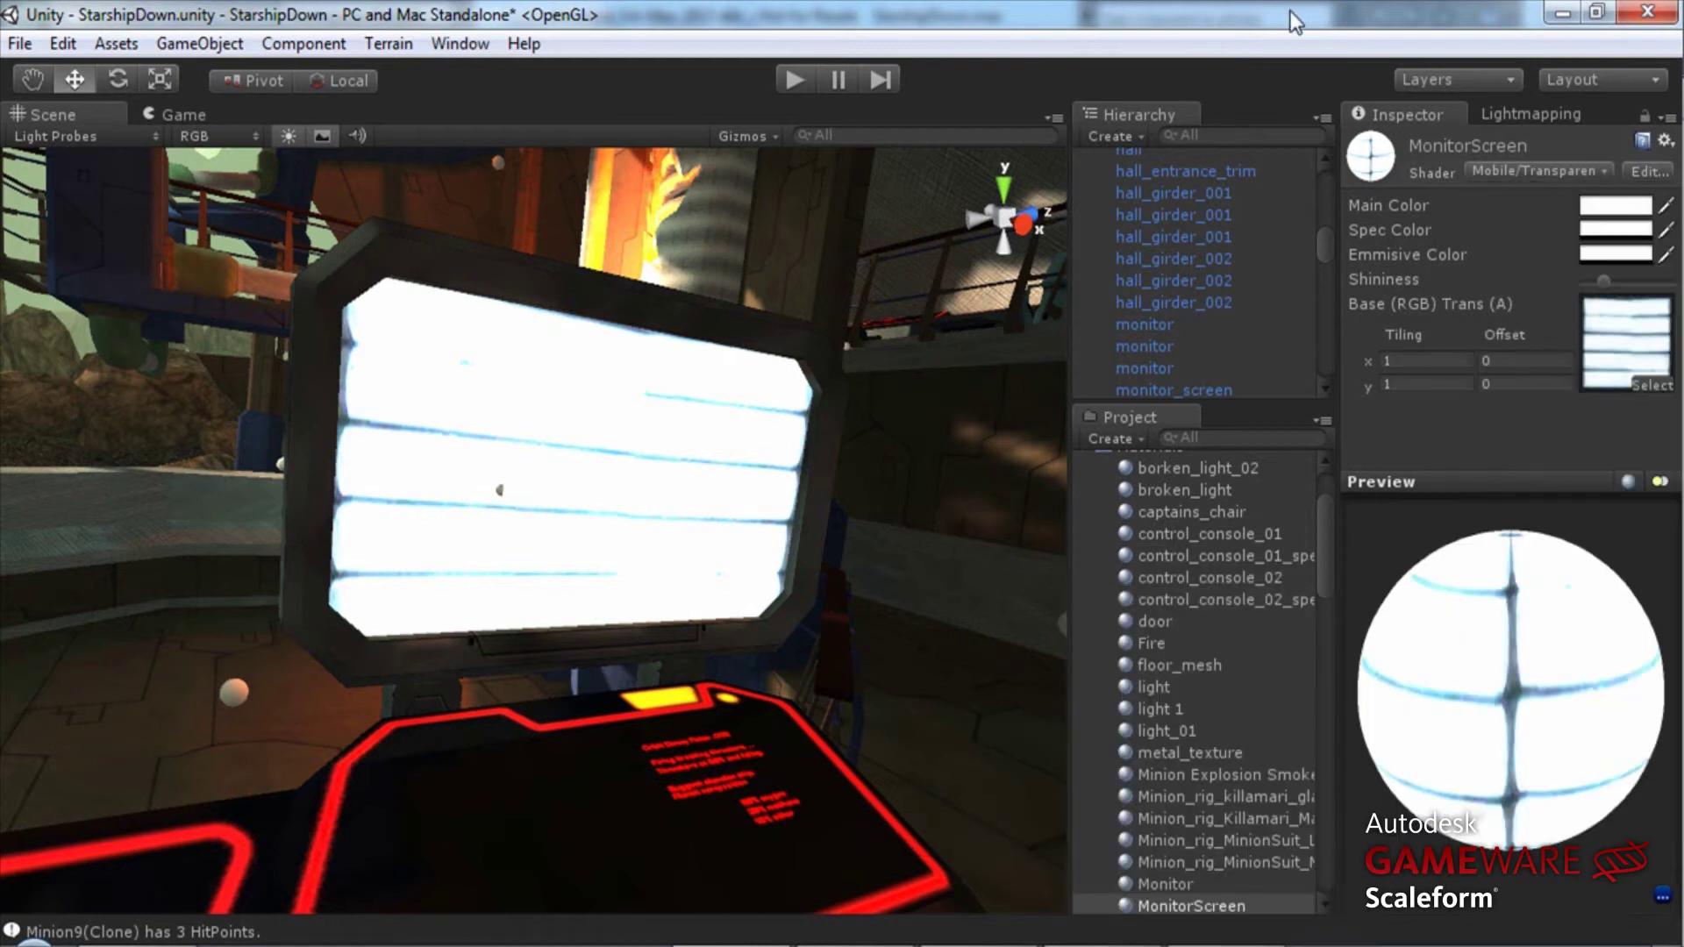
drag(1531, 750, 1553, 526)
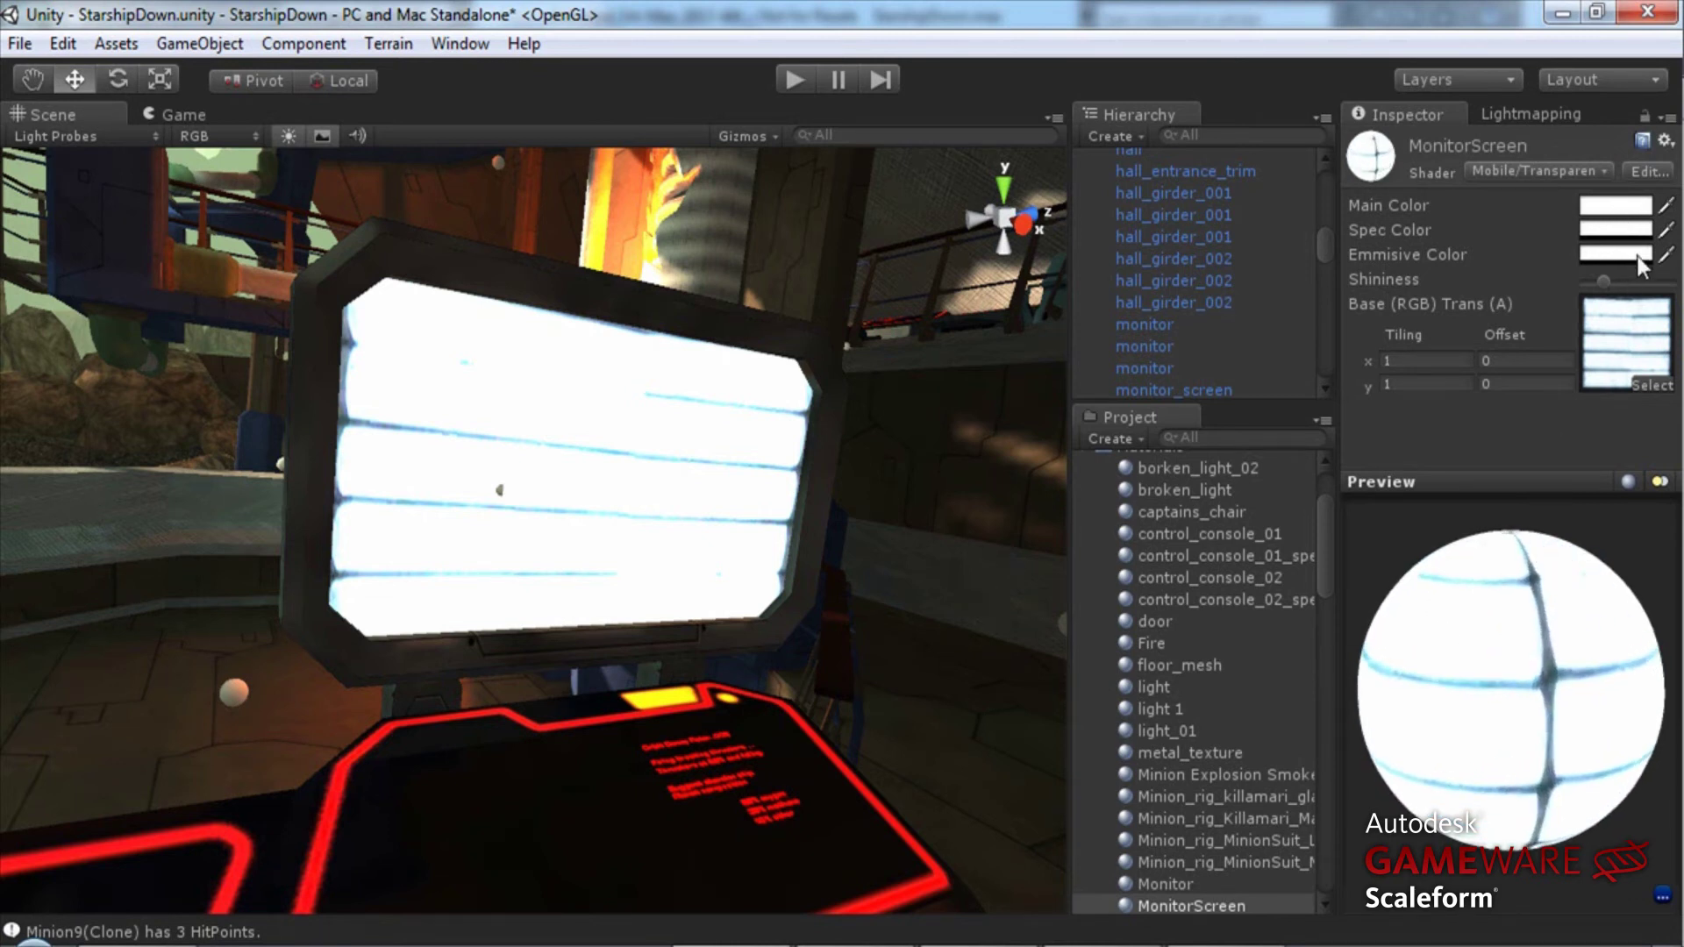
drag(1604, 697, 1514, 659)
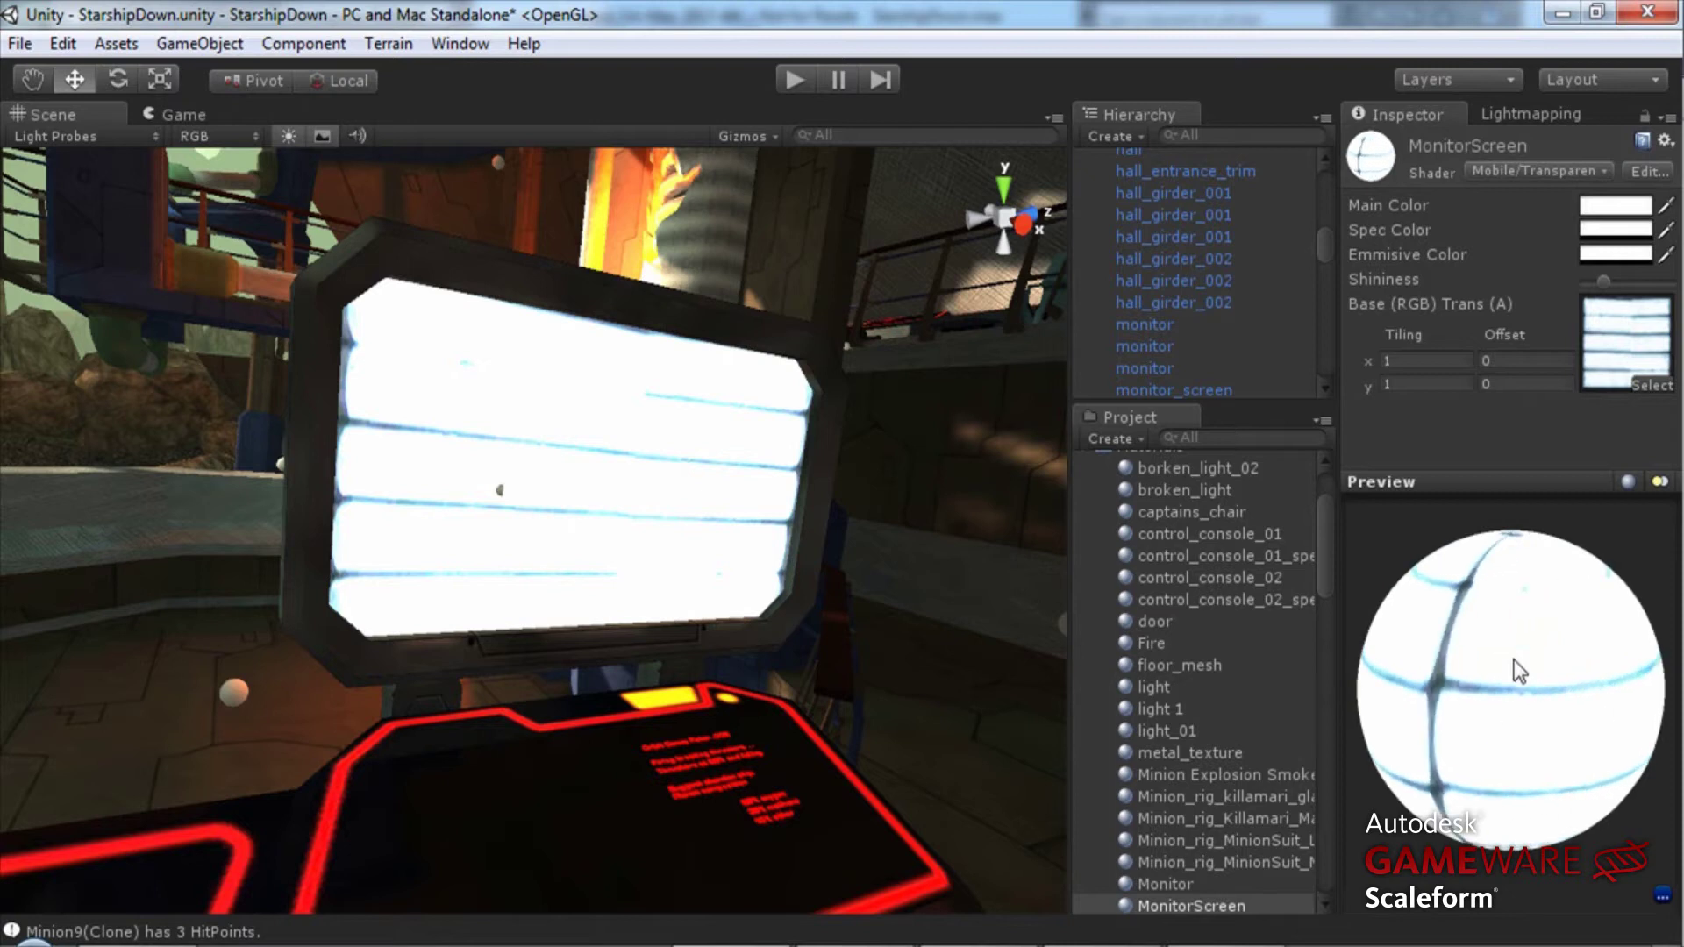
Step: Try a dark grey emissive color (RGB 101, 101, 101) and a darker main color on the MonitorScreen material
click(1614, 253)
drag(659, 503, 627, 503)
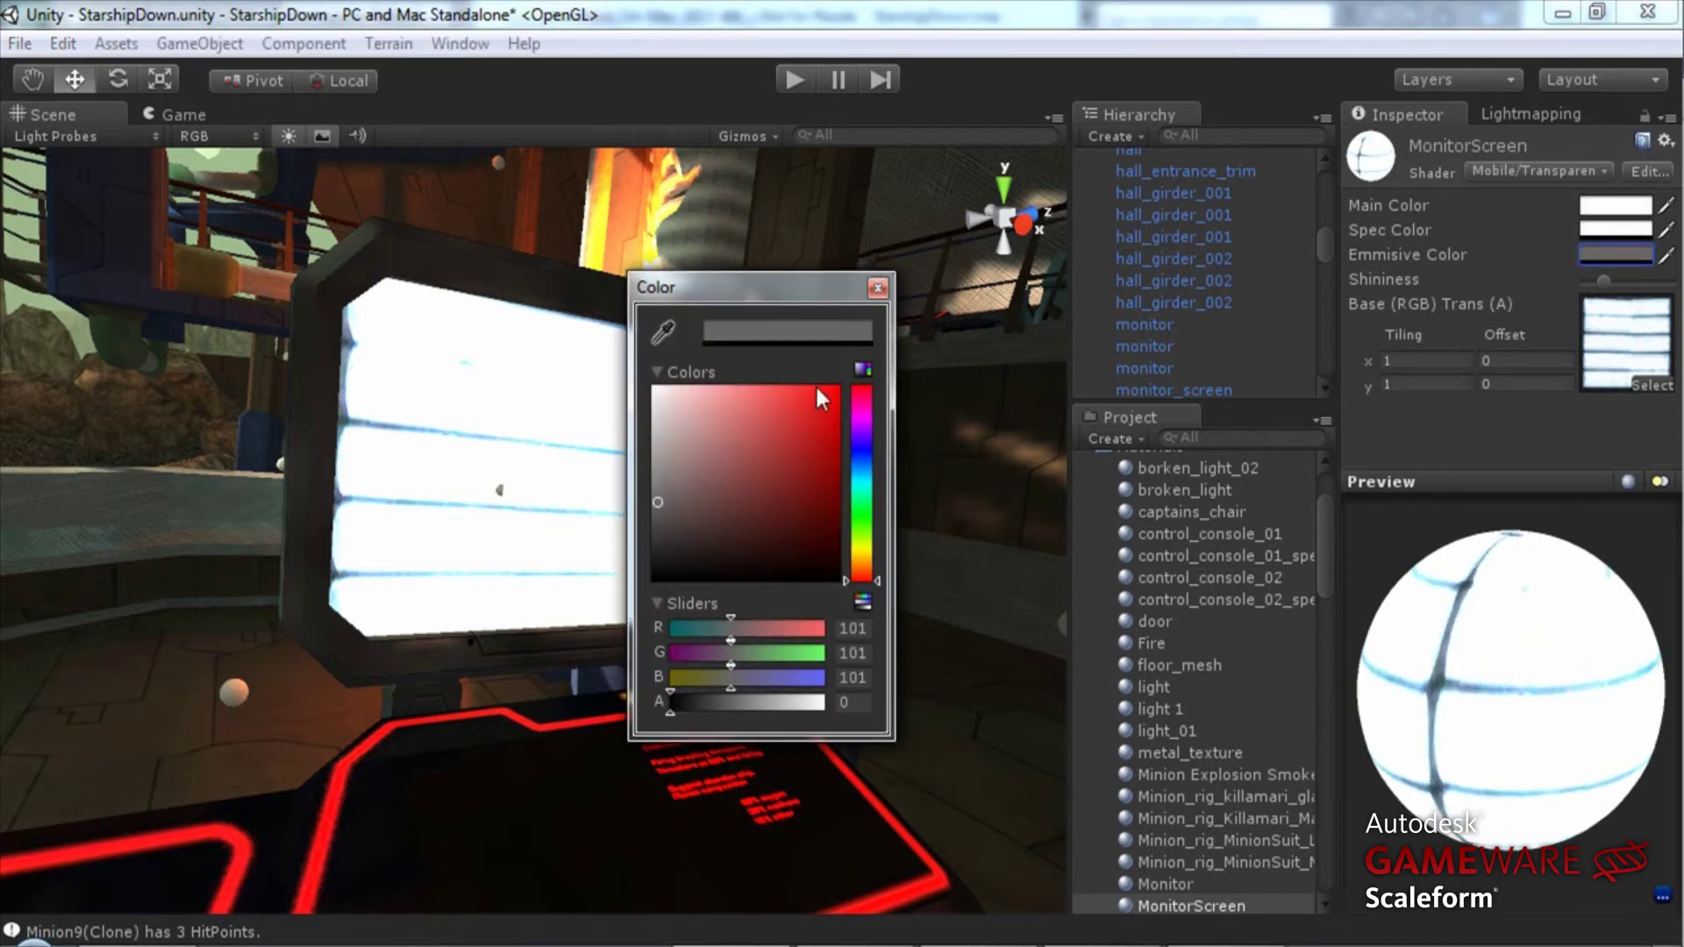
click(877, 289)
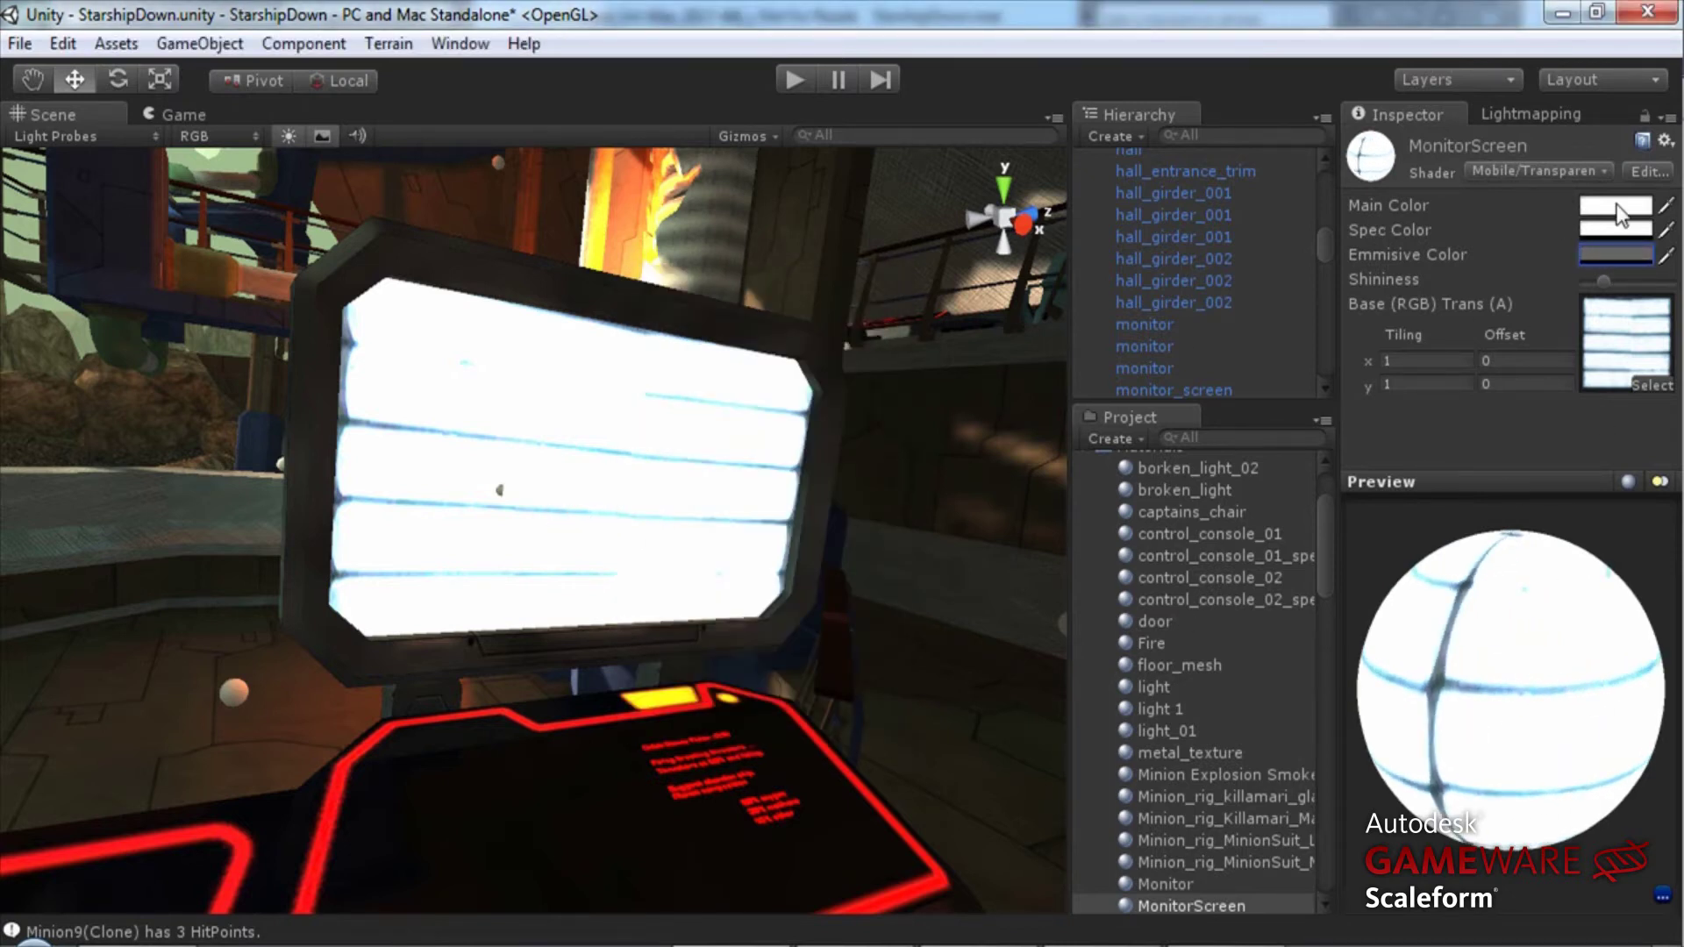
click(1616, 207)
drag(684, 507, 621, 507)
click(871, 280)
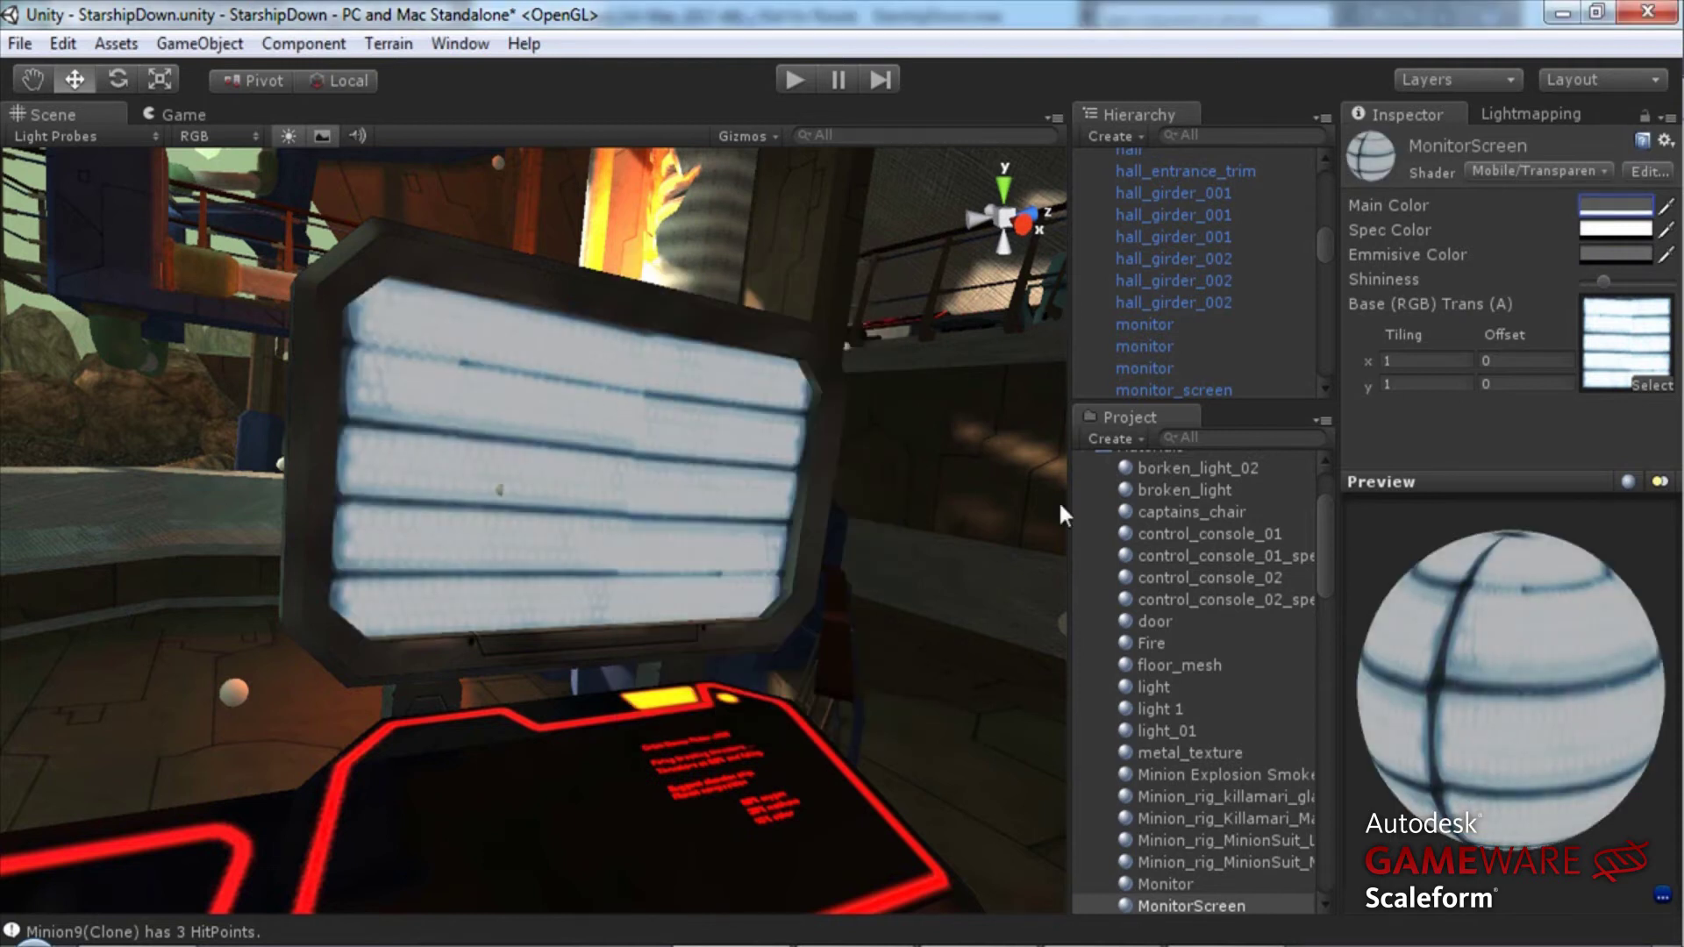
drag(1570, 816, 1499, 691)
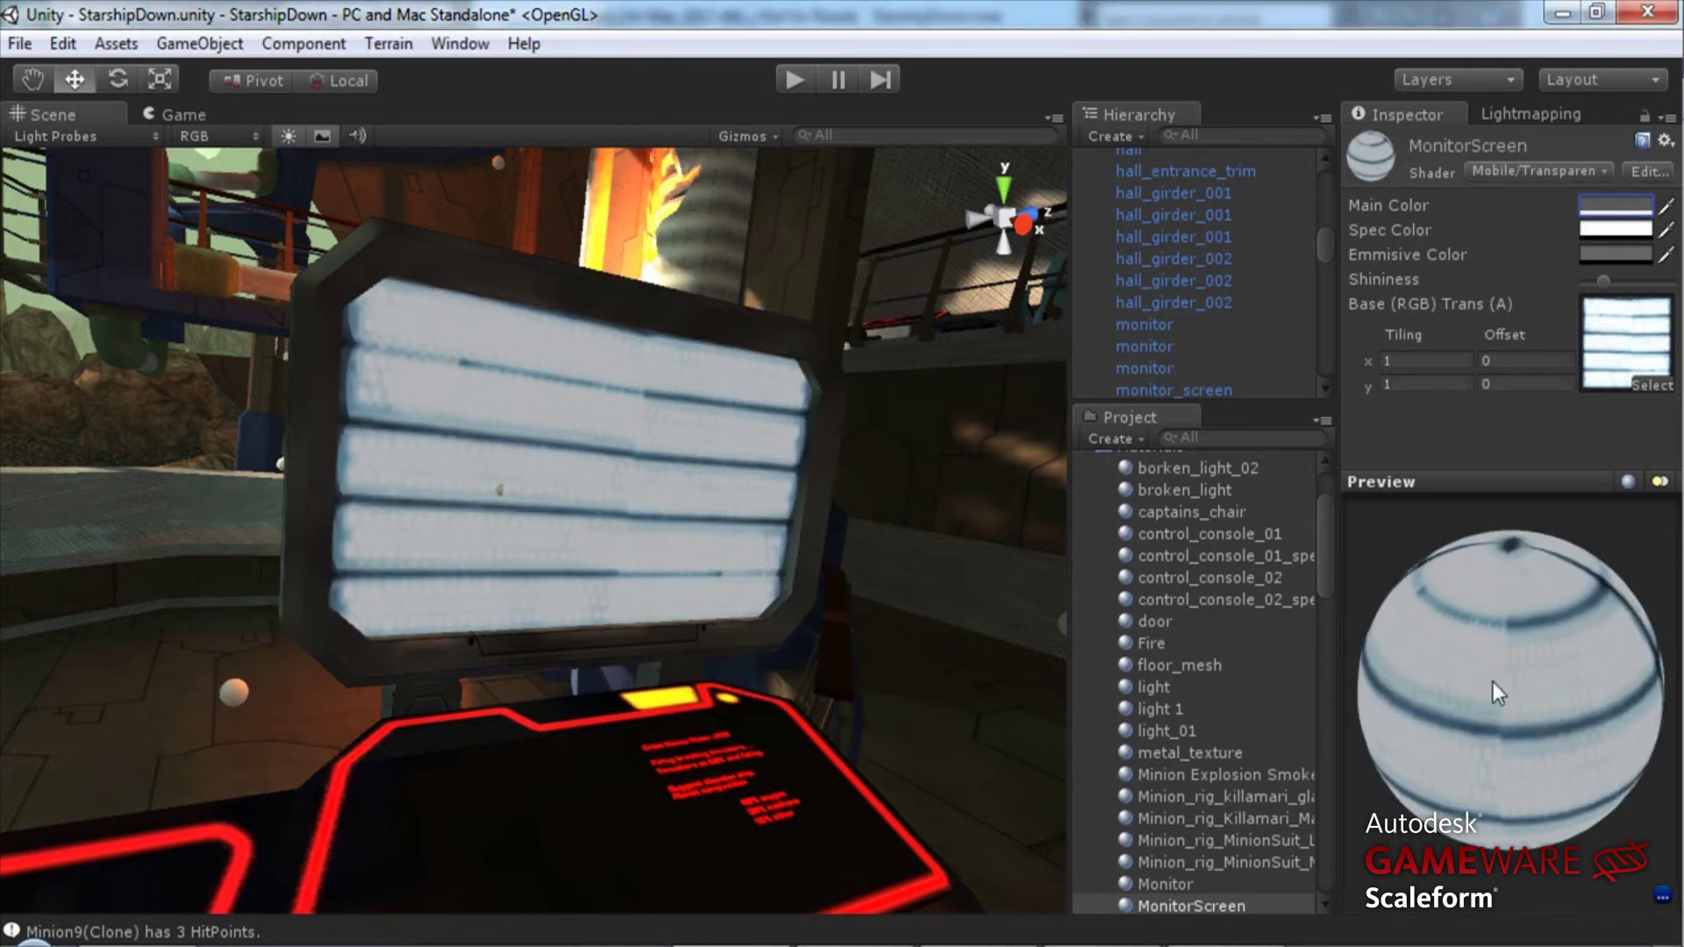
Step: Set the MonitorScreen material's main color and emissive color back to white
click(1622, 205)
drag(646, 417, 604, 349)
click(865, 274)
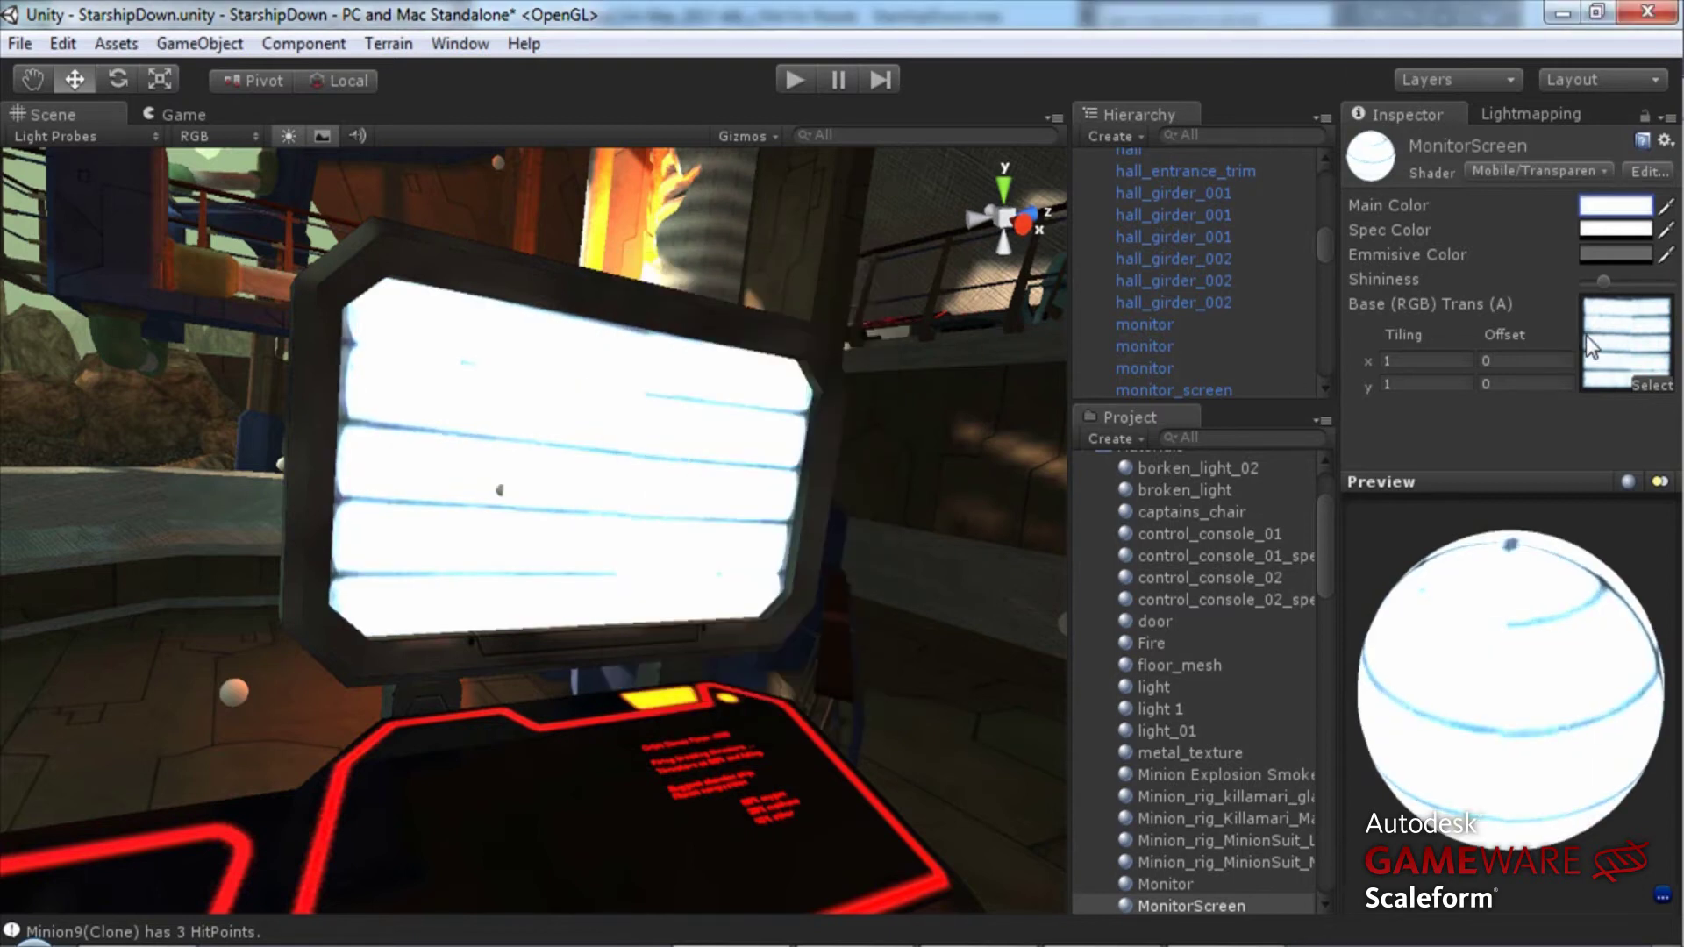
click(1632, 249)
drag(633, 382, 588, 316)
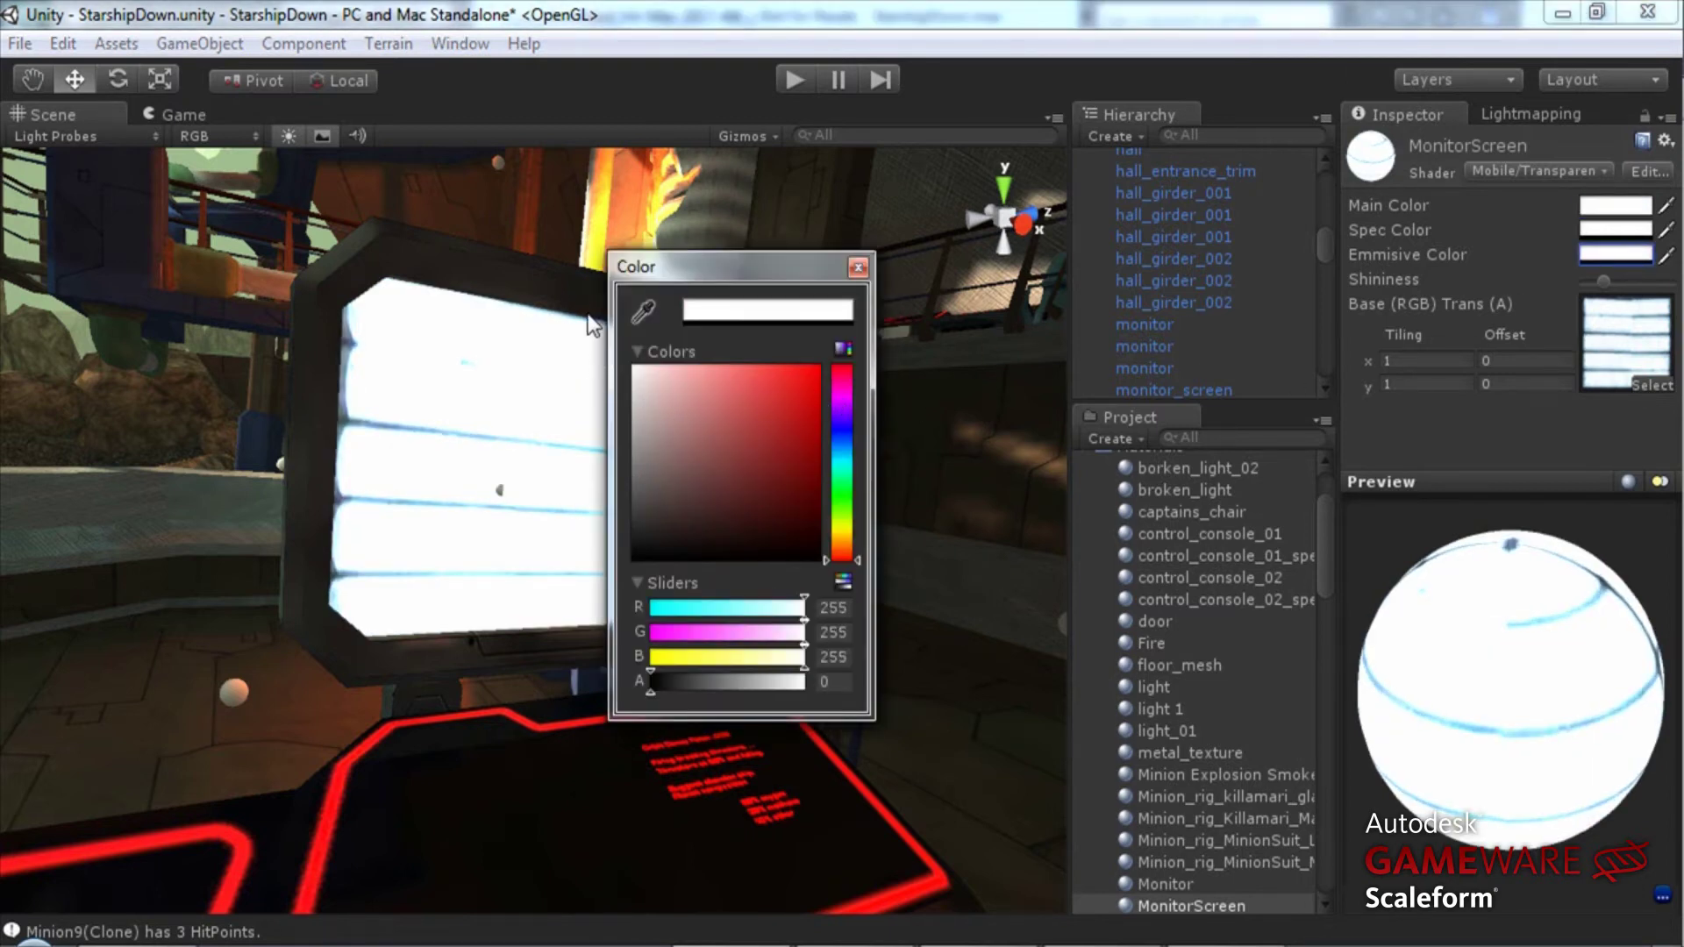
click(860, 272)
mouse_move(1492, 613)
mouse_down()
mouse_move(1561, 699)
mouse_move(1398, 703)
mouse_move(1423, 625)
mouse_move(1485, 677)
mouse_move(1491, 612)
mouse_move(1488, 685)
mouse_move(1481, 610)
mouse_up()
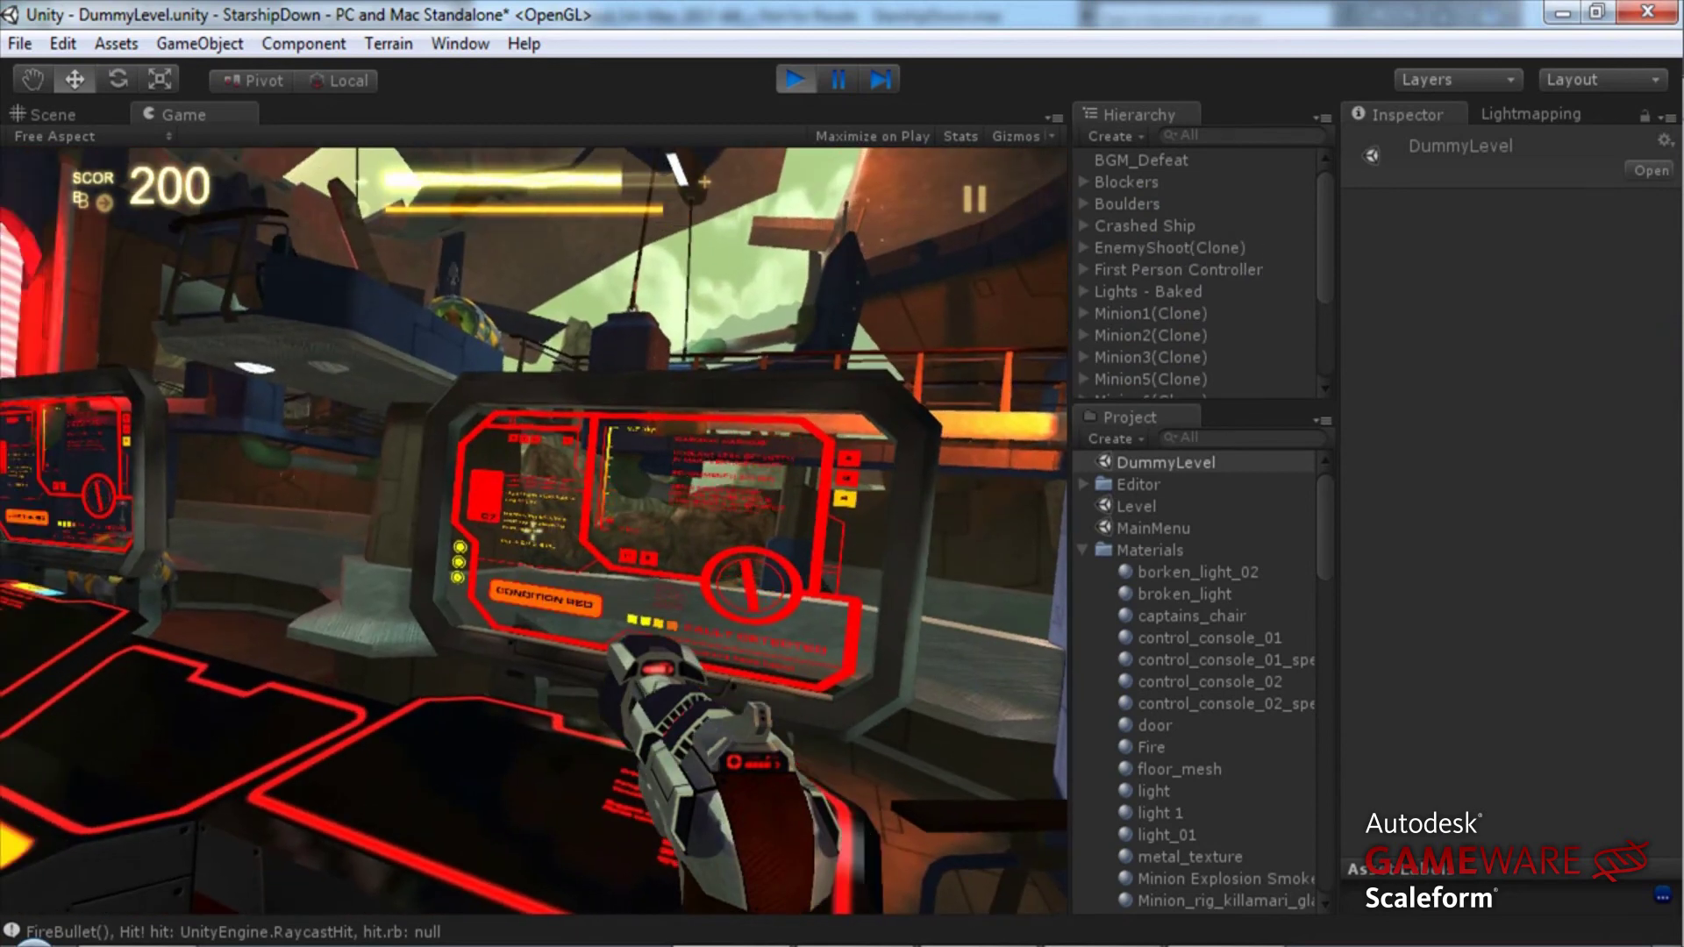
Step: Move around the console in the running game to check the transparent warning movie, and stop the game
key(a)
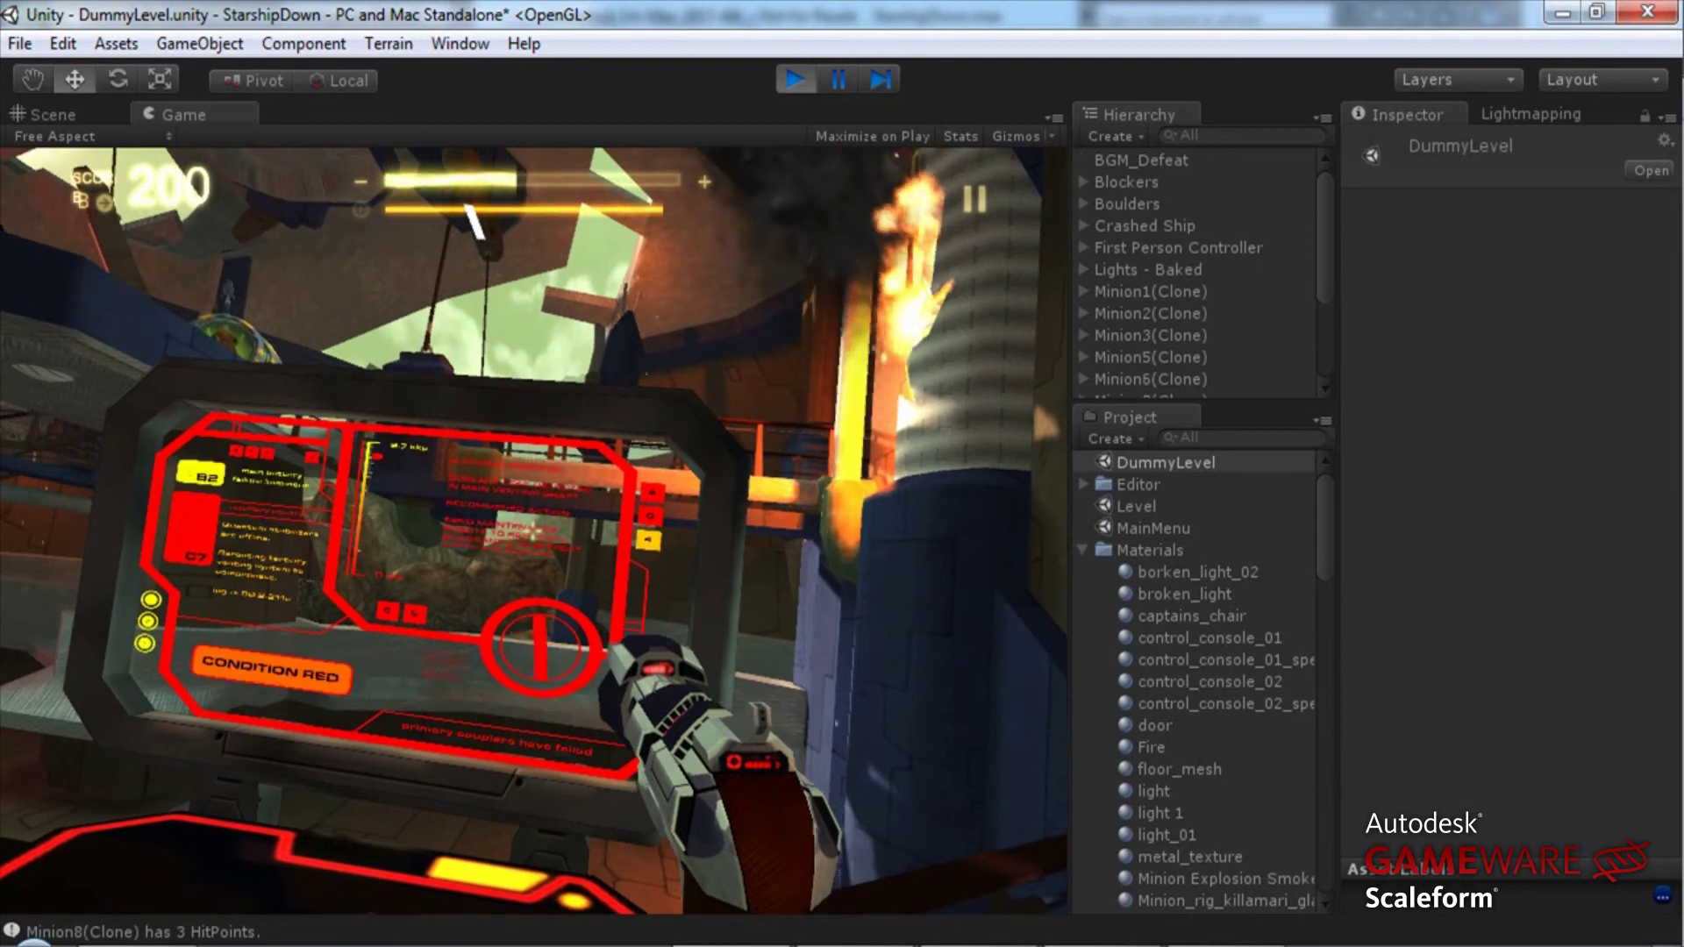
key(ctrl+p)
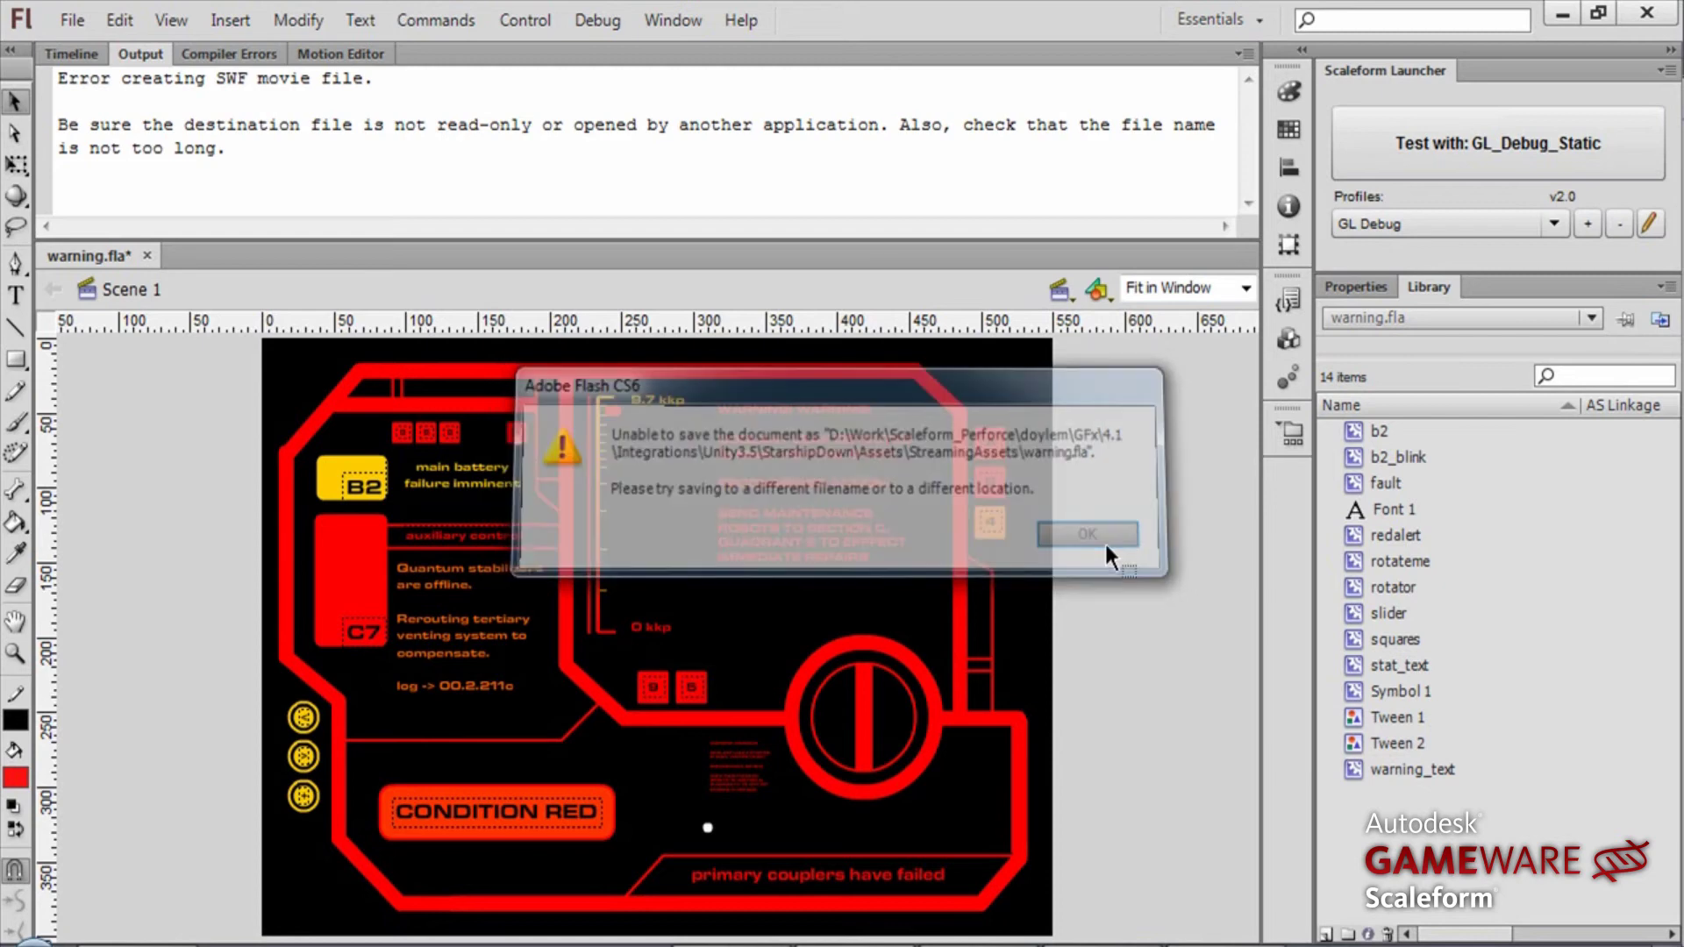
Step: In Flash, apply a white Tint color effect at 100% to the warning_text movie clip in warning.fla
click(1103, 541)
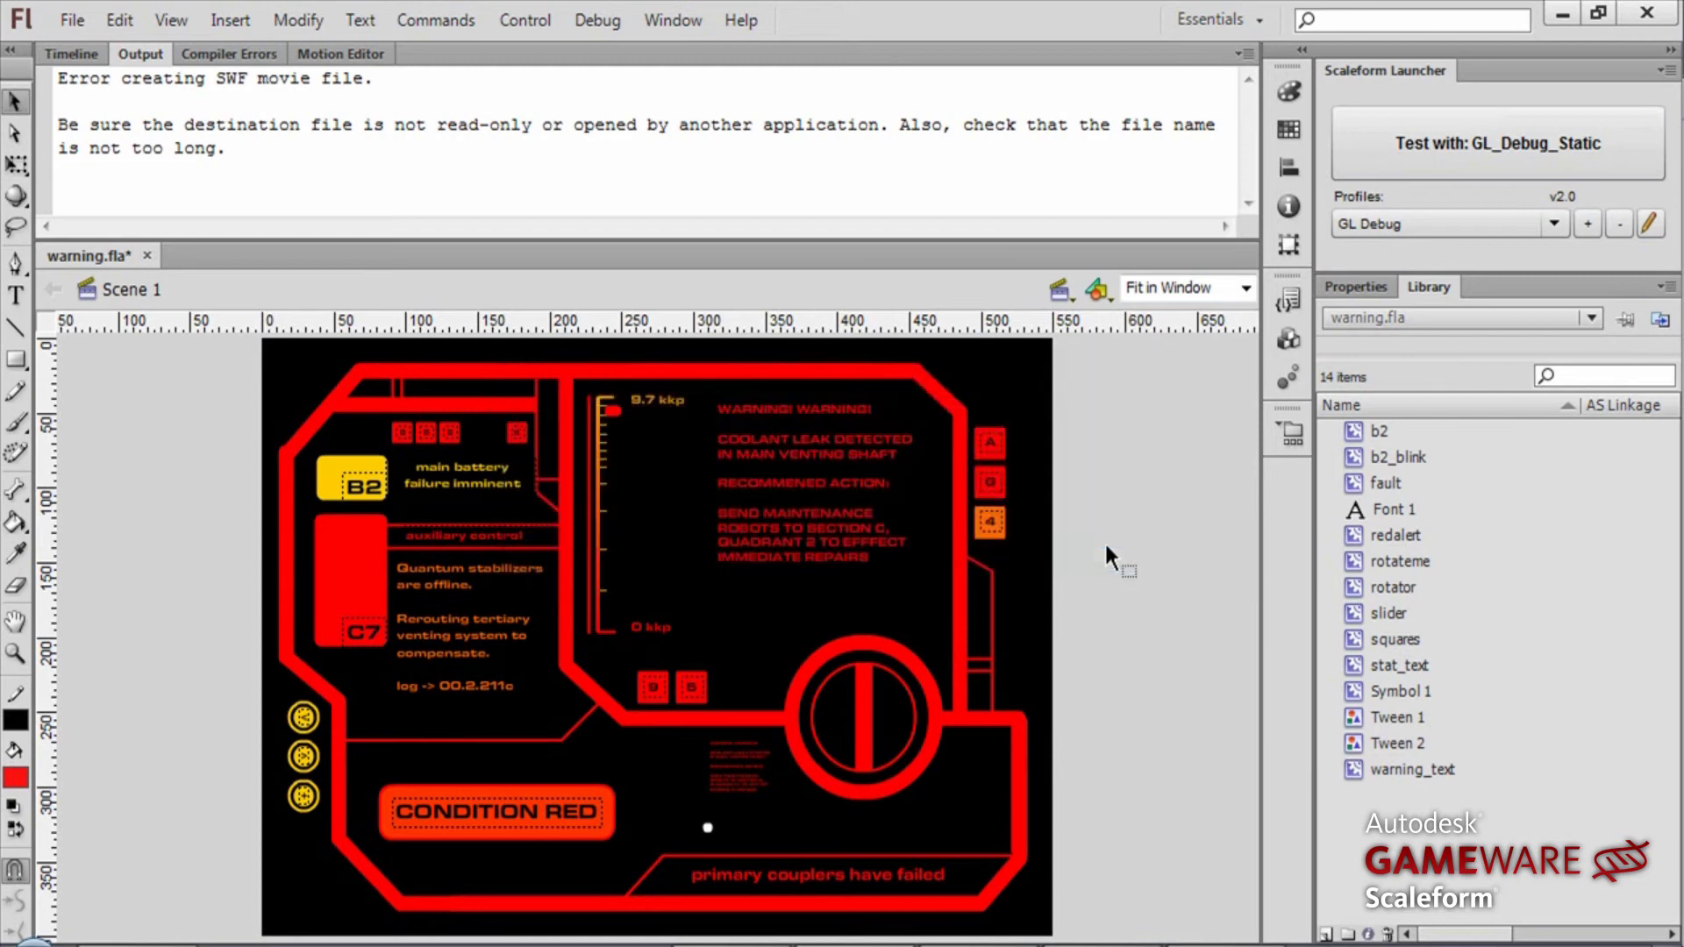
click(809, 440)
click(1355, 287)
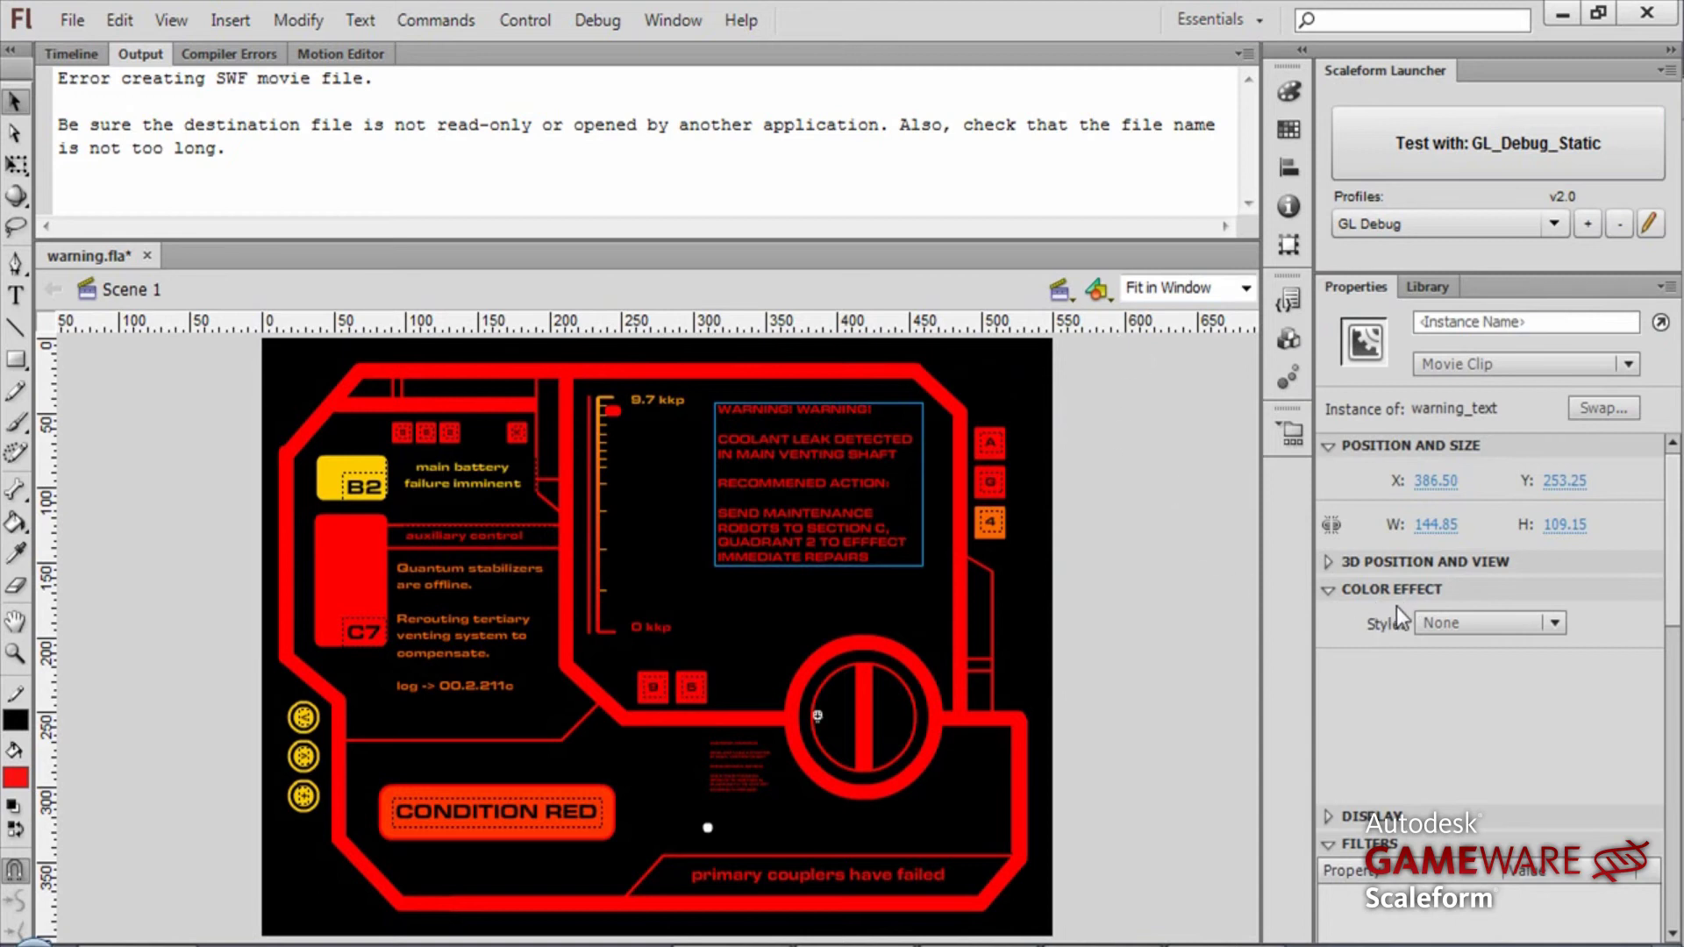
click(1461, 623)
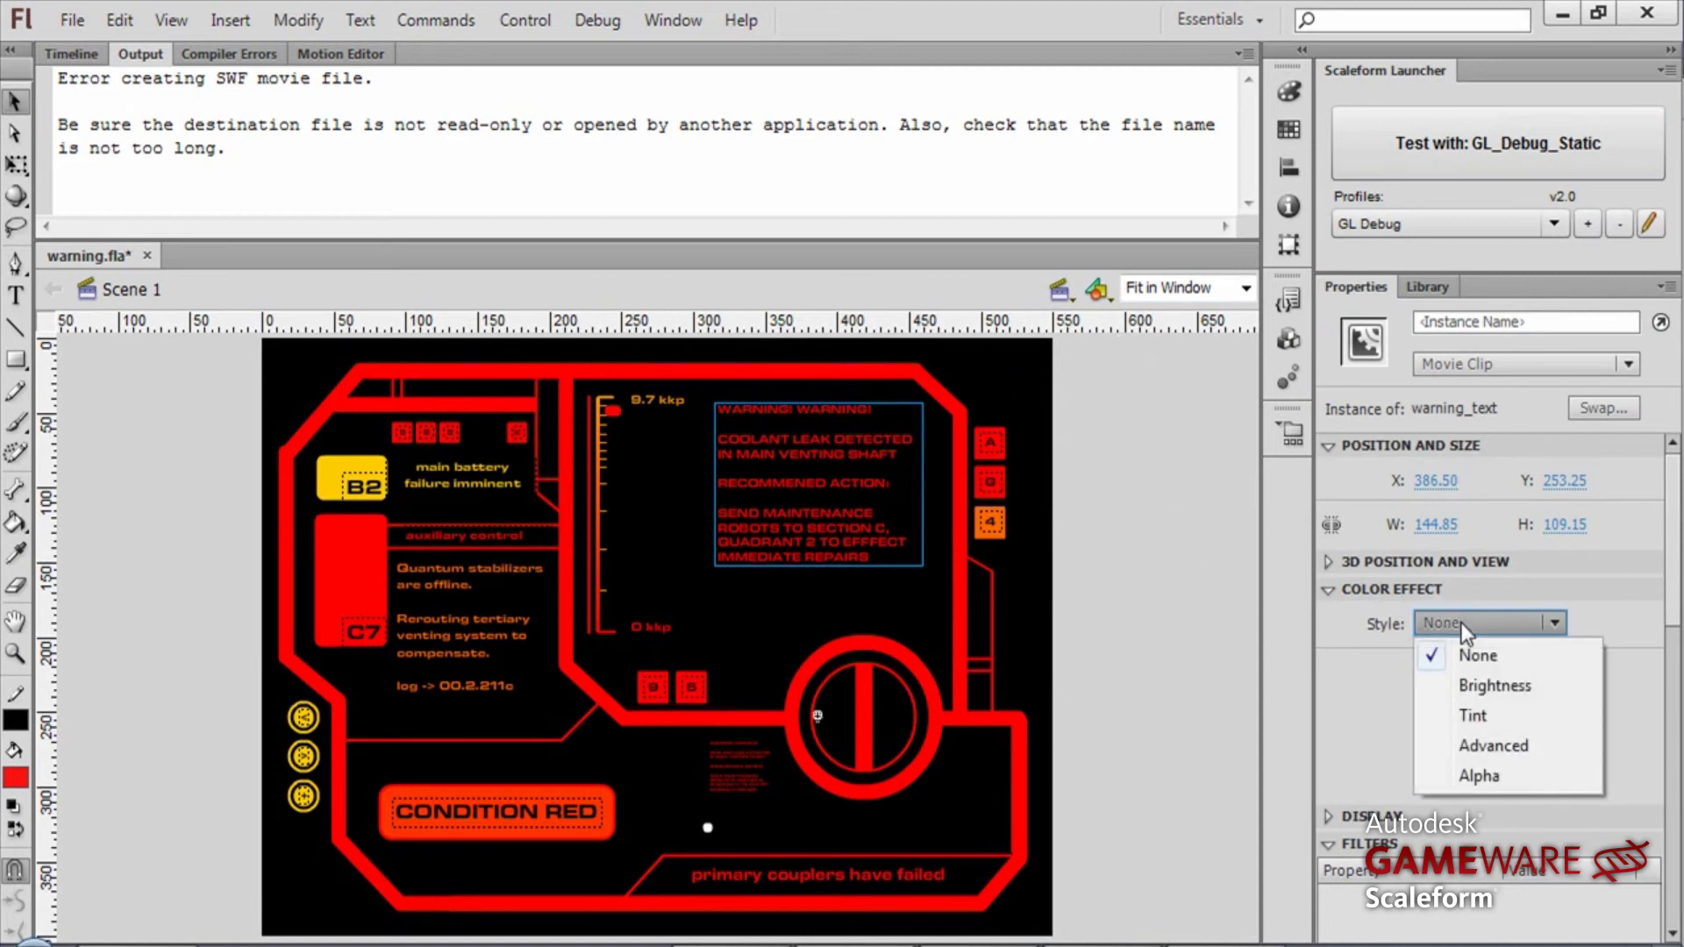
click(1477, 716)
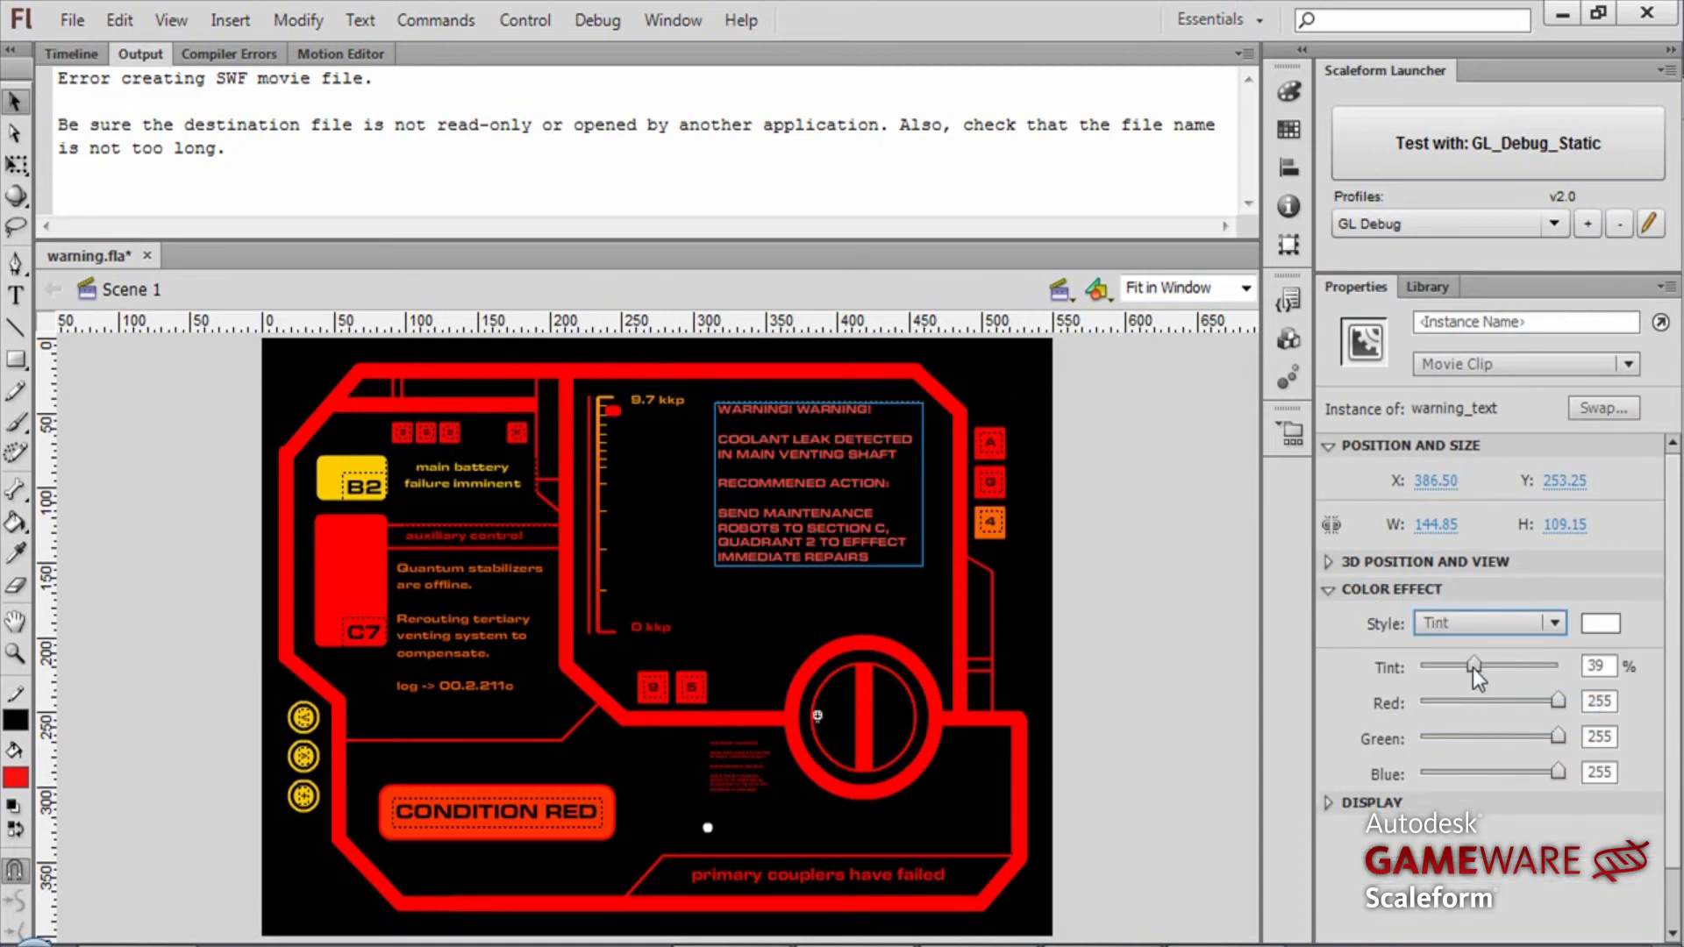
drag(1473, 667, 1549, 670)
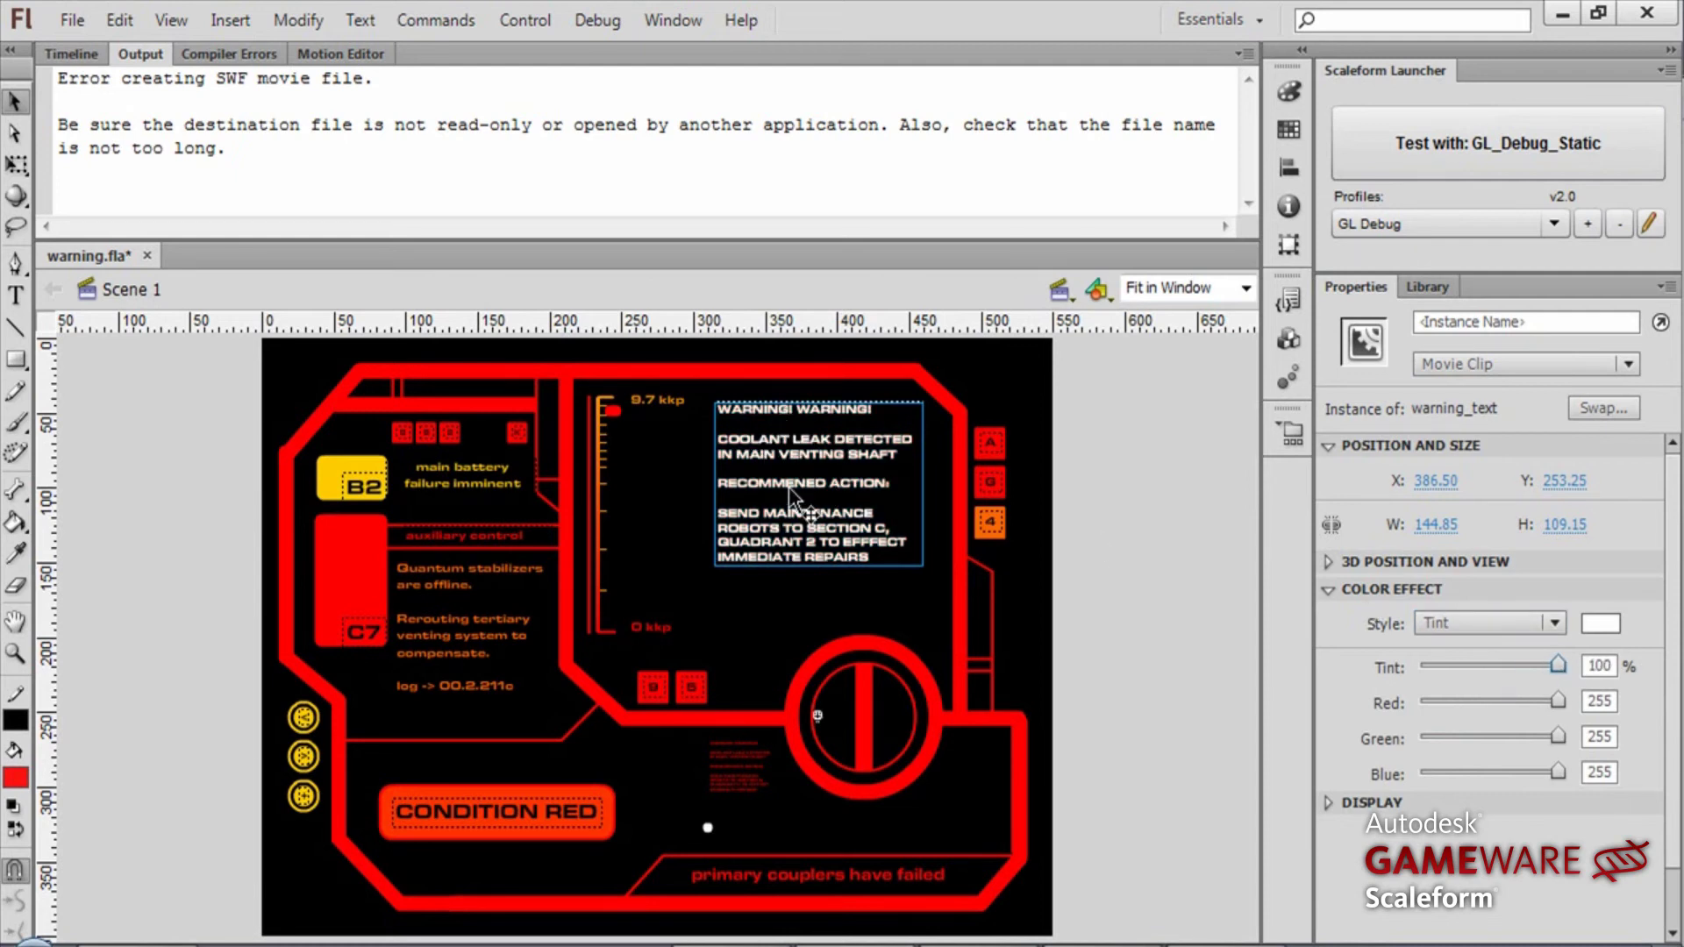
click(1143, 593)
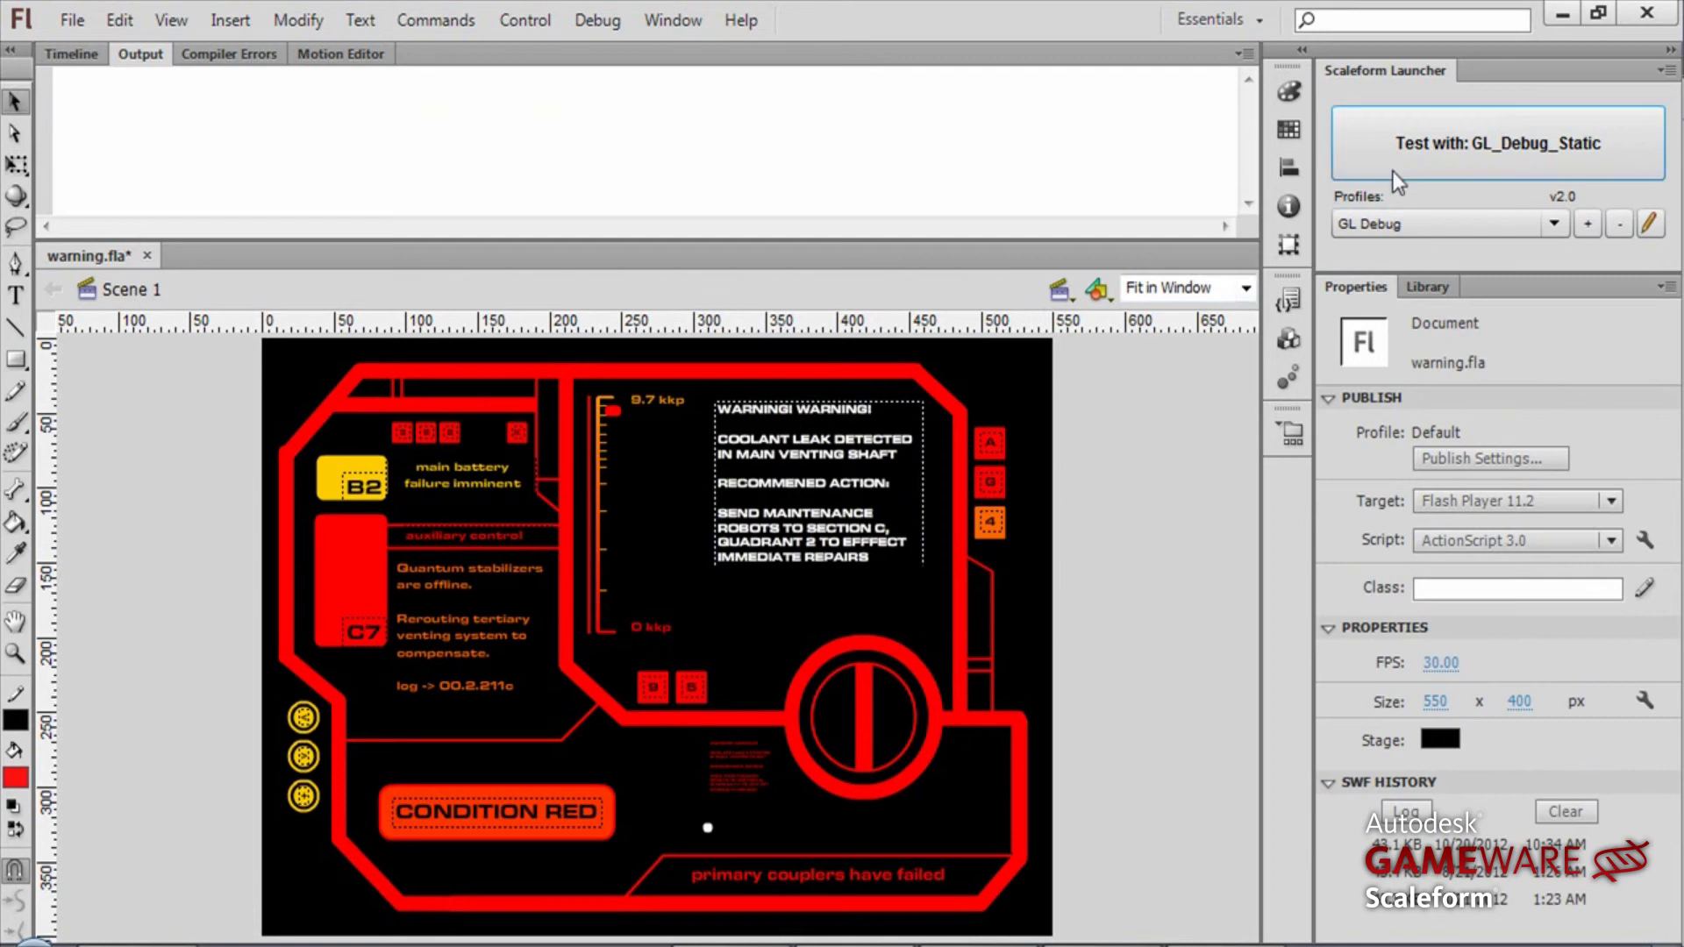
Step: Test the edited warning movie in the Scaleform player using the GL Debug profile
click(1462, 151)
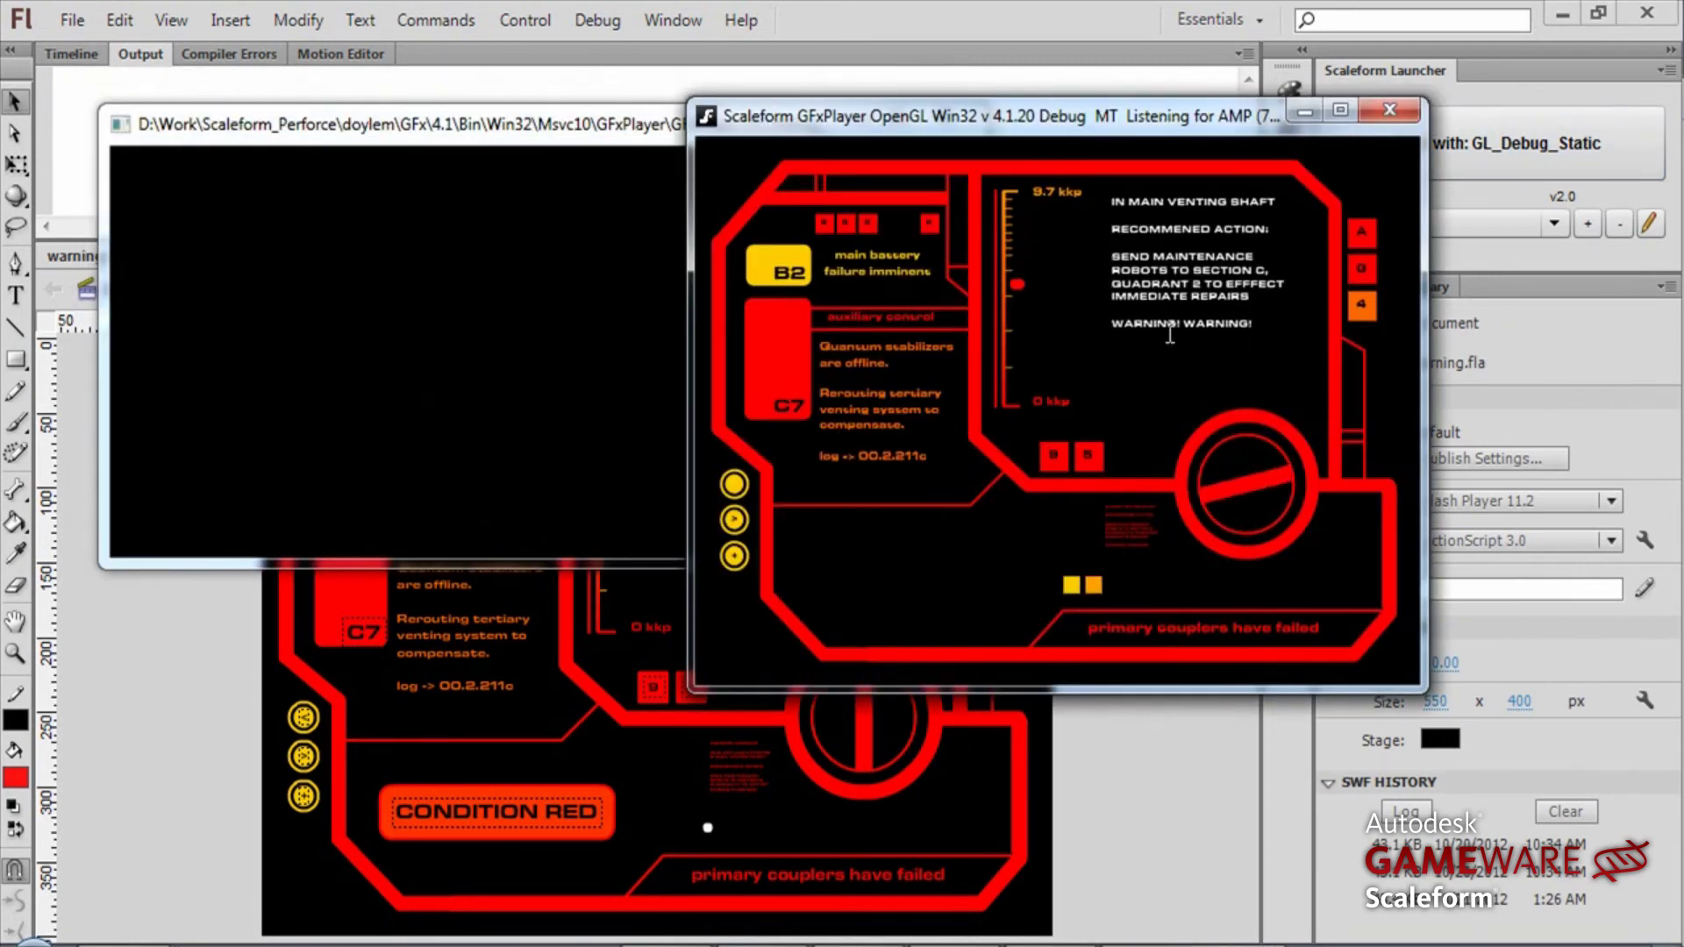
click(635, 128)
click(947, 119)
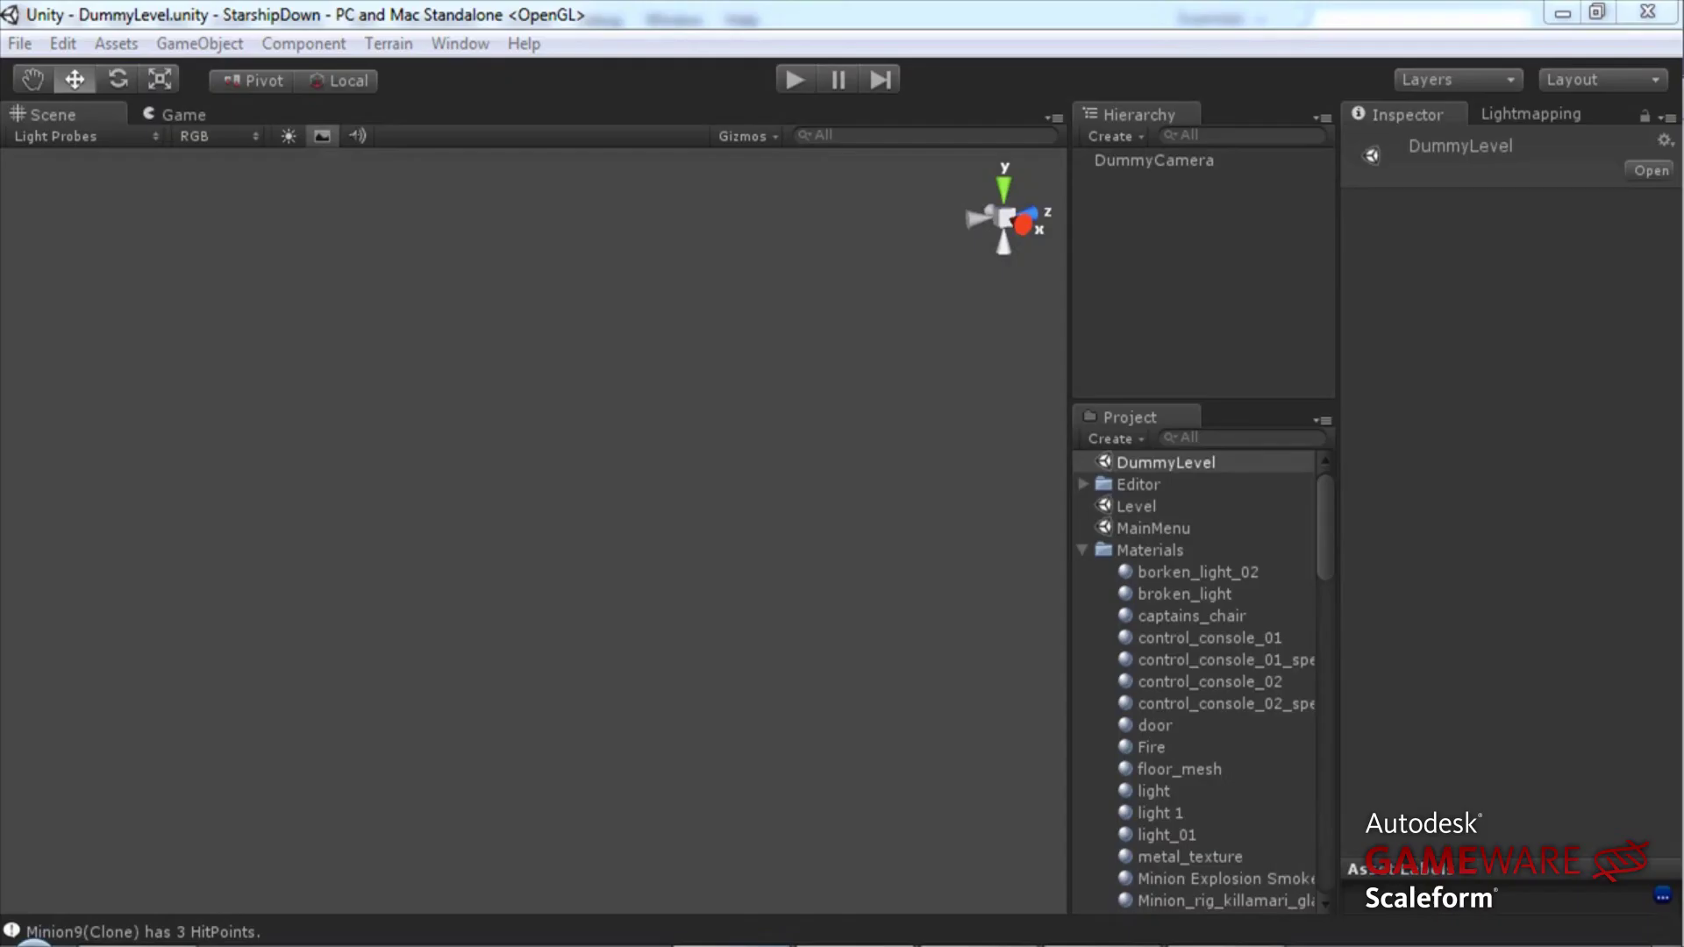
Step: Switch to Unity, play DummyLevel and walk up to the console monitors to check the white warning text
click(197, 118)
key(ctrl+p)
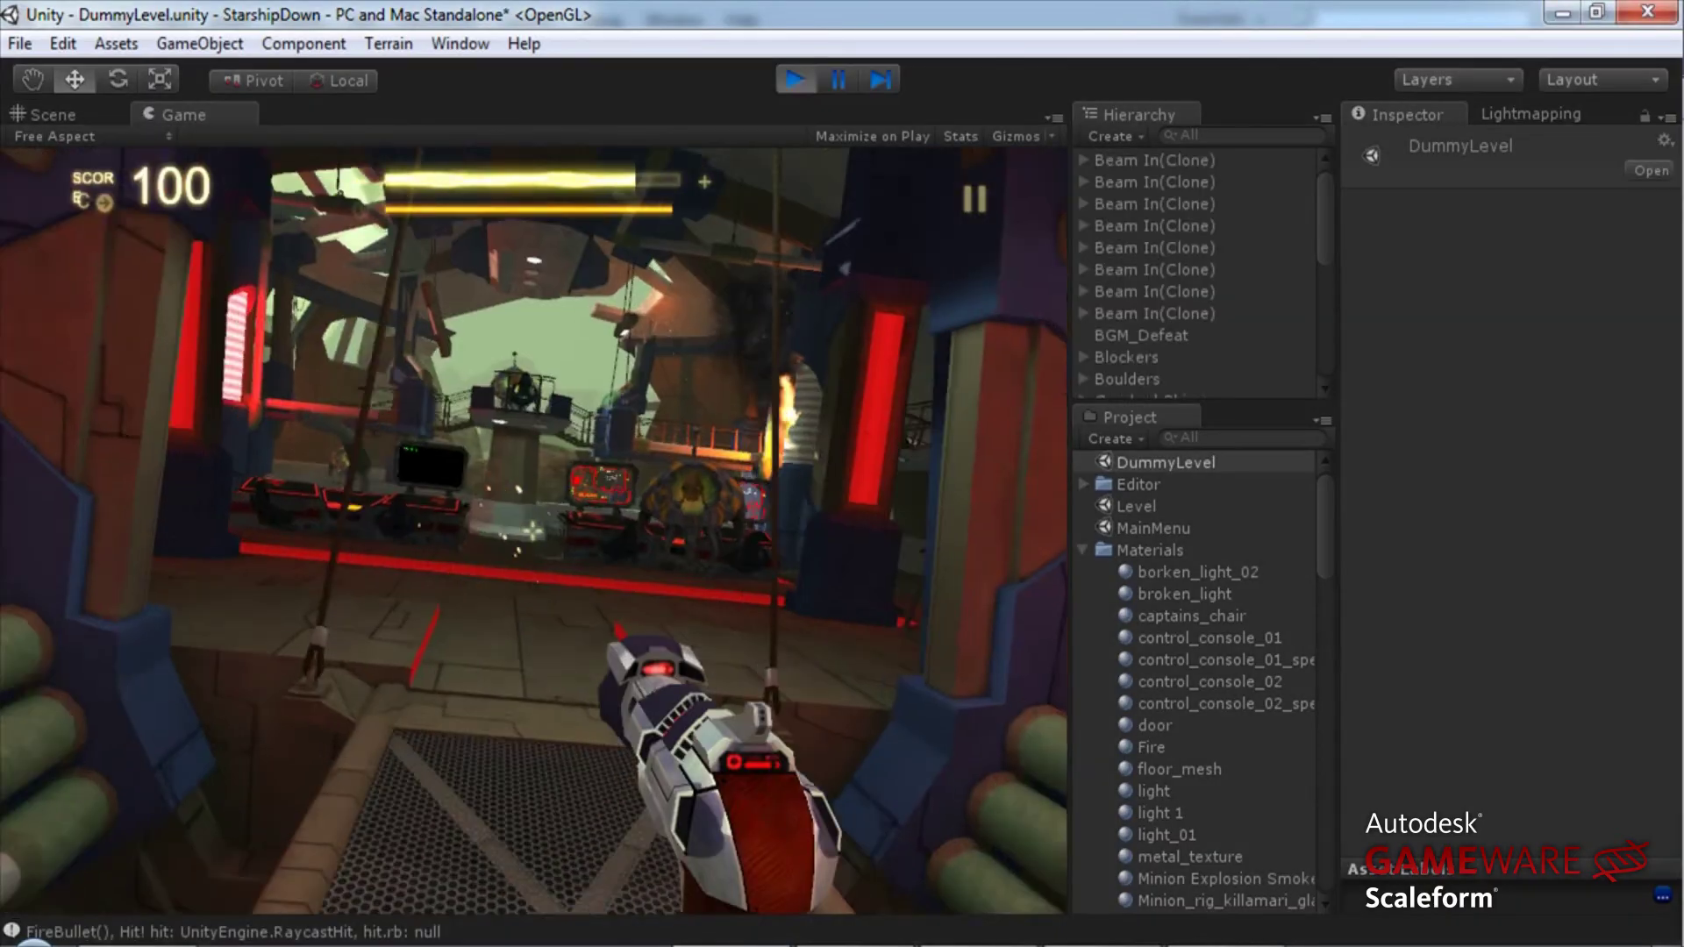
key(w)
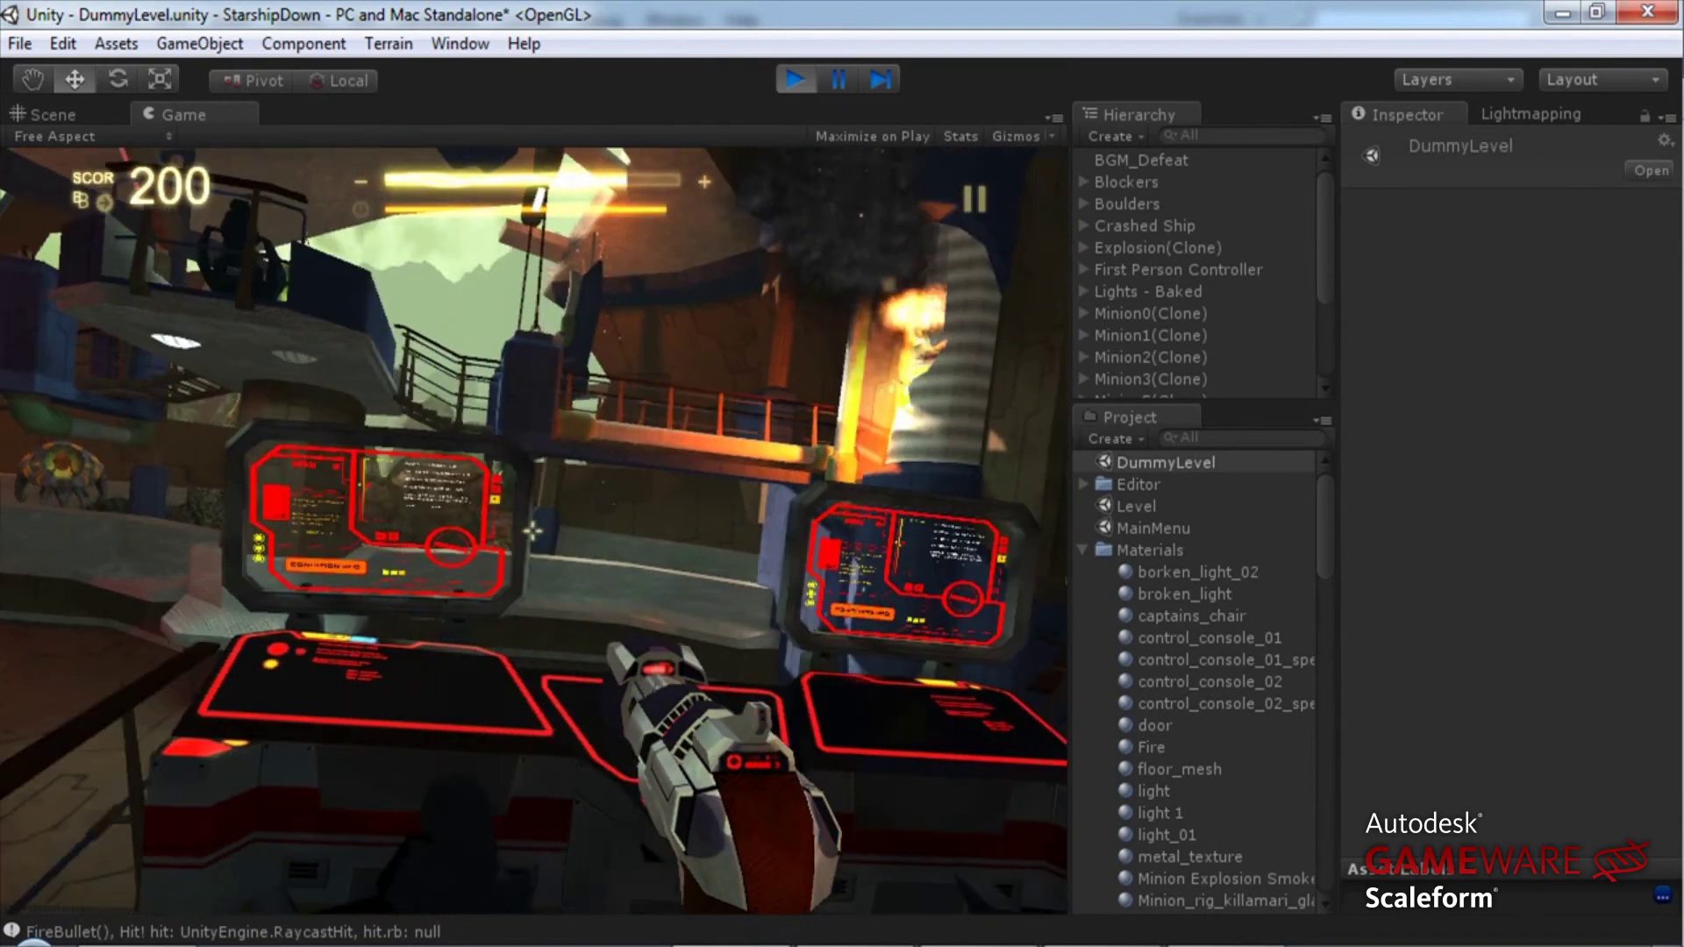
key(w)
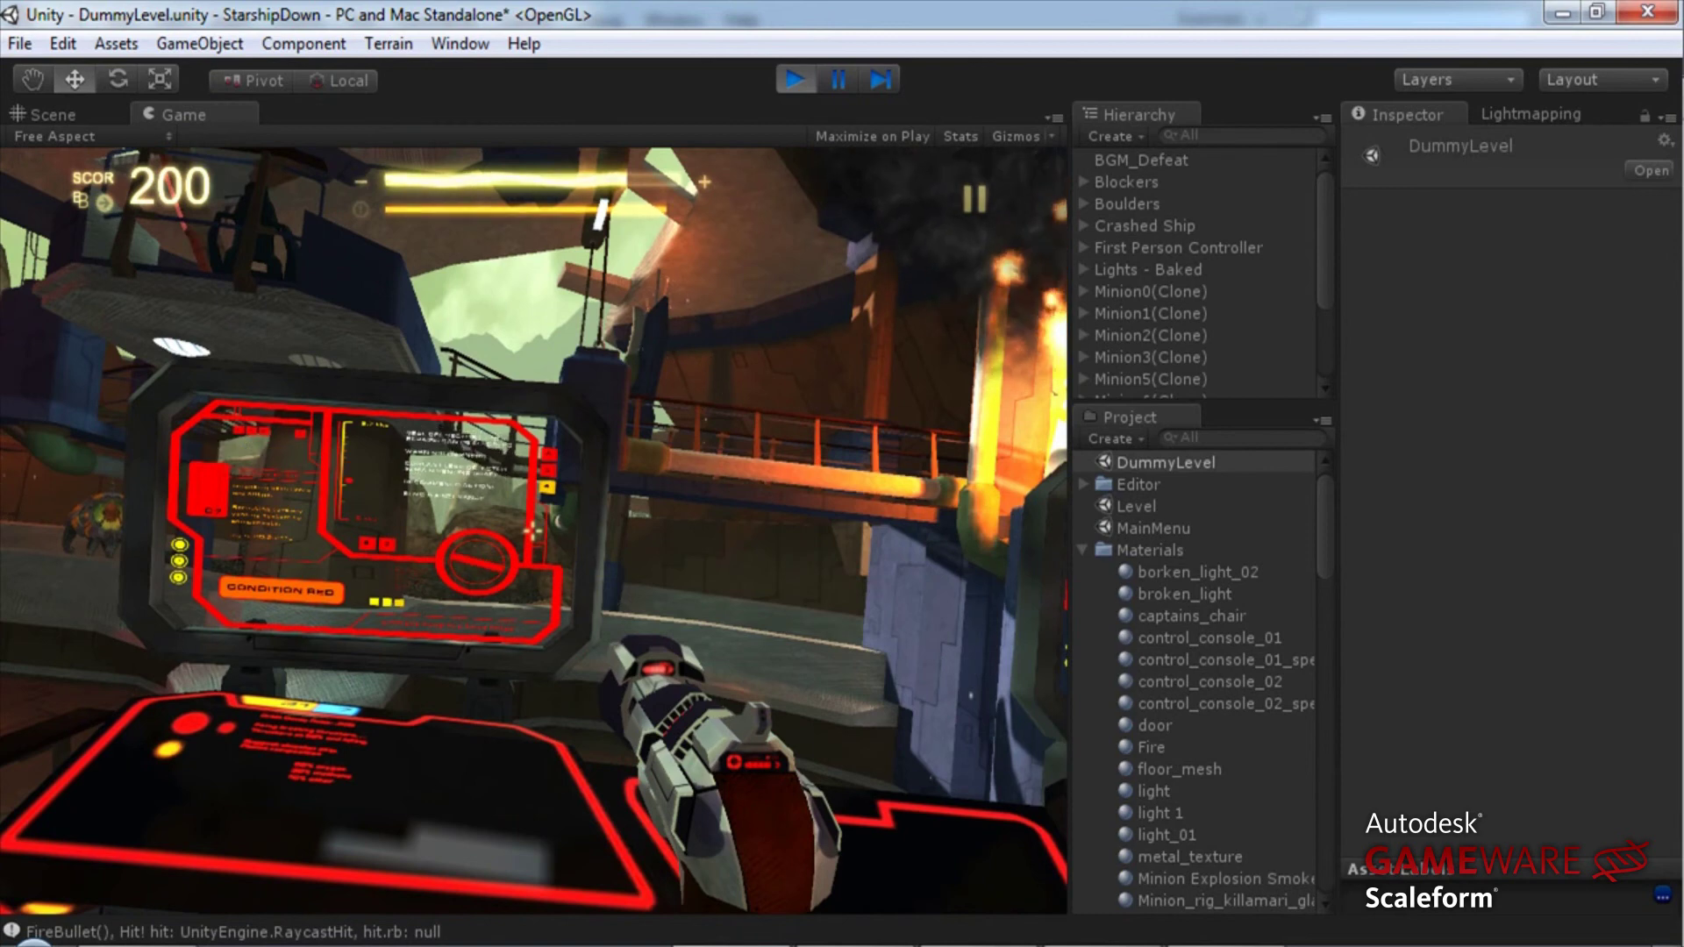
key(w)
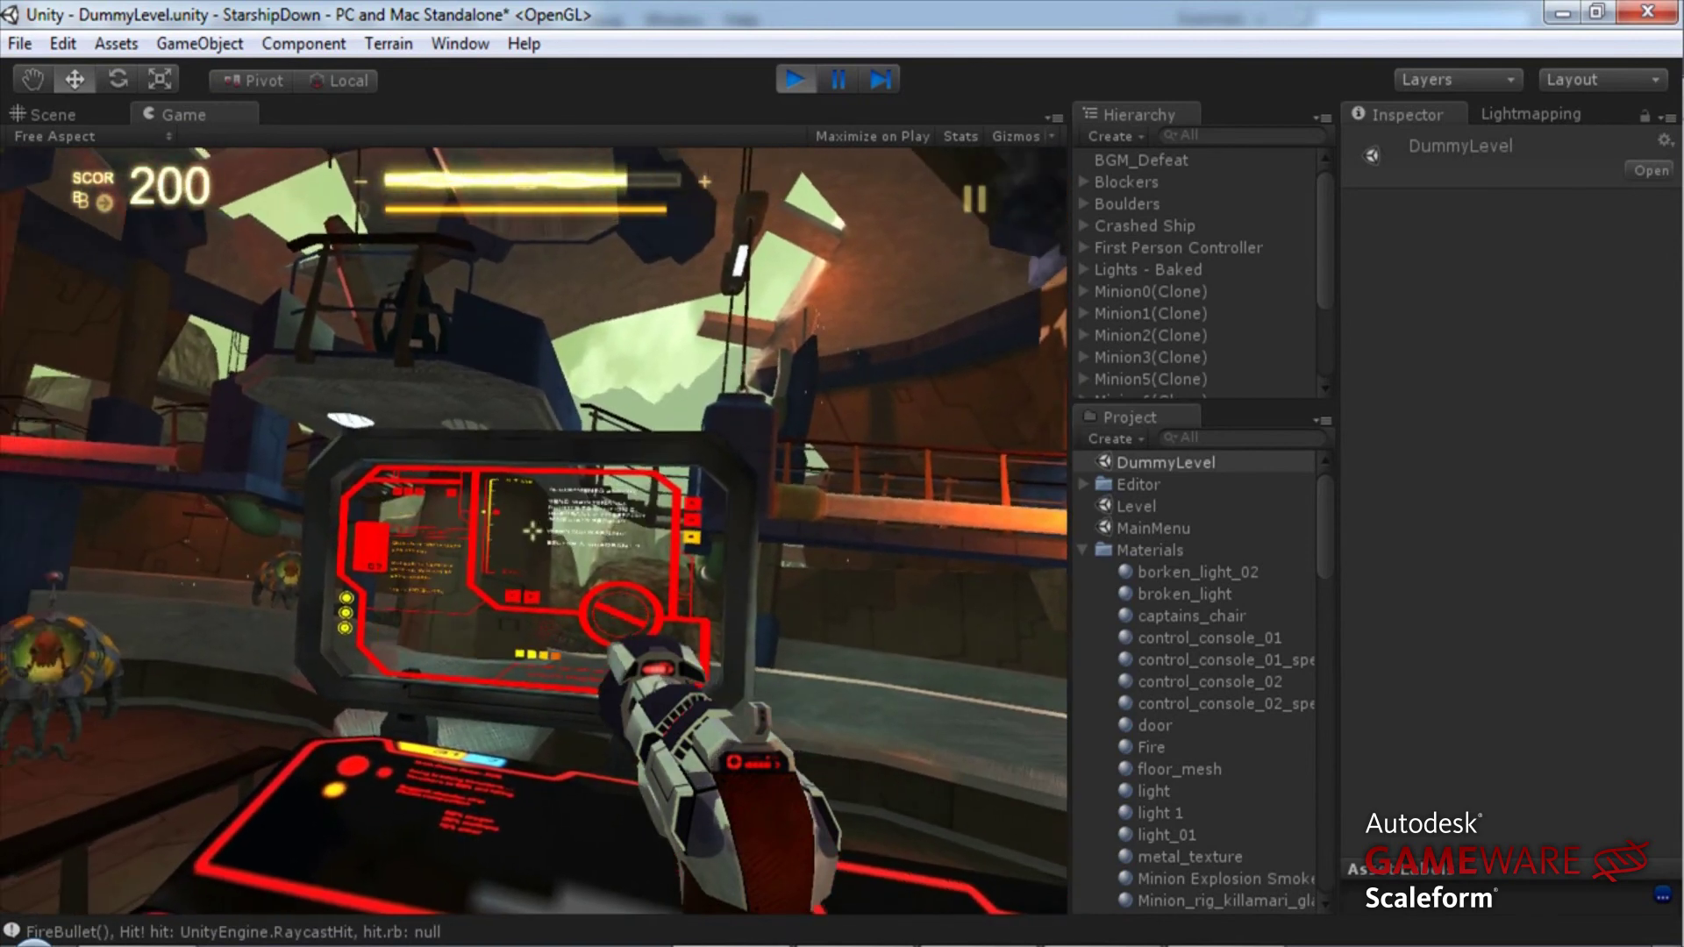